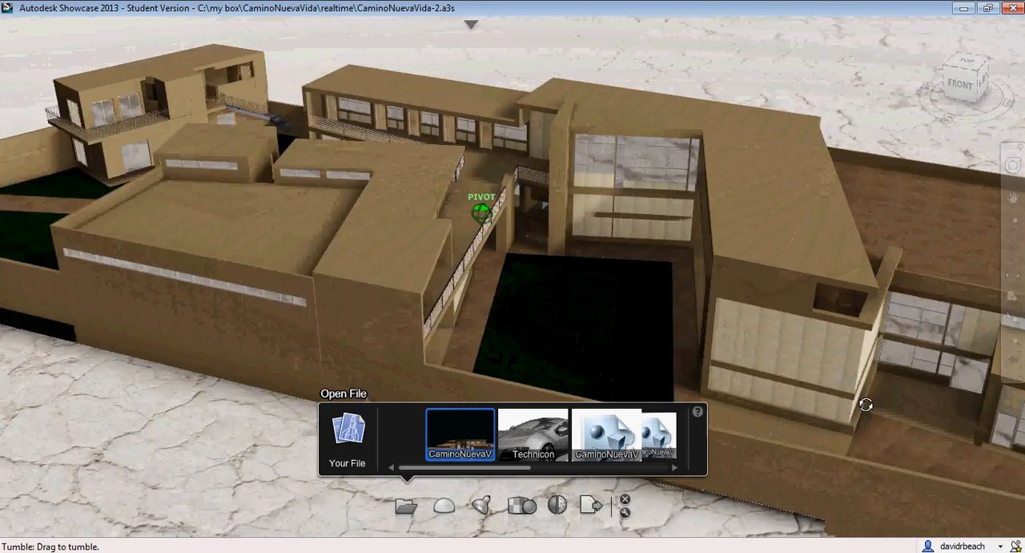
Examine the walled building model from several sides, both close up and from a distance
drag(588, 364, 883, 256)
mouse_move(400, 327)
mouse_down()
mouse_move(812, 355)
mouse_move(219, 297)
mouse_move(680, 369)
mouse_move(808, 340)
mouse_move(790, 340)
mouse_up()
scroll(505, 329, up, 5)
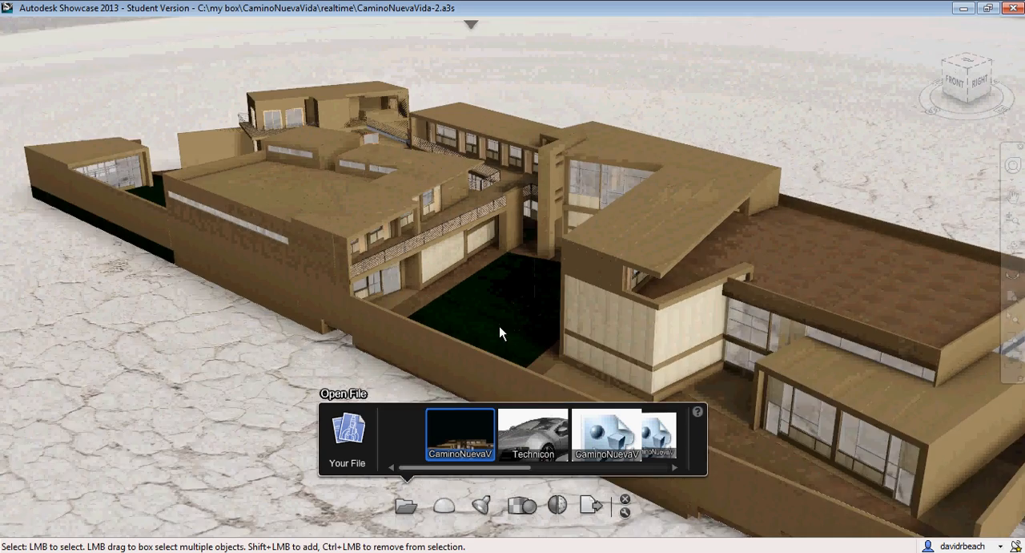
scroll(521, 347, down, 6)
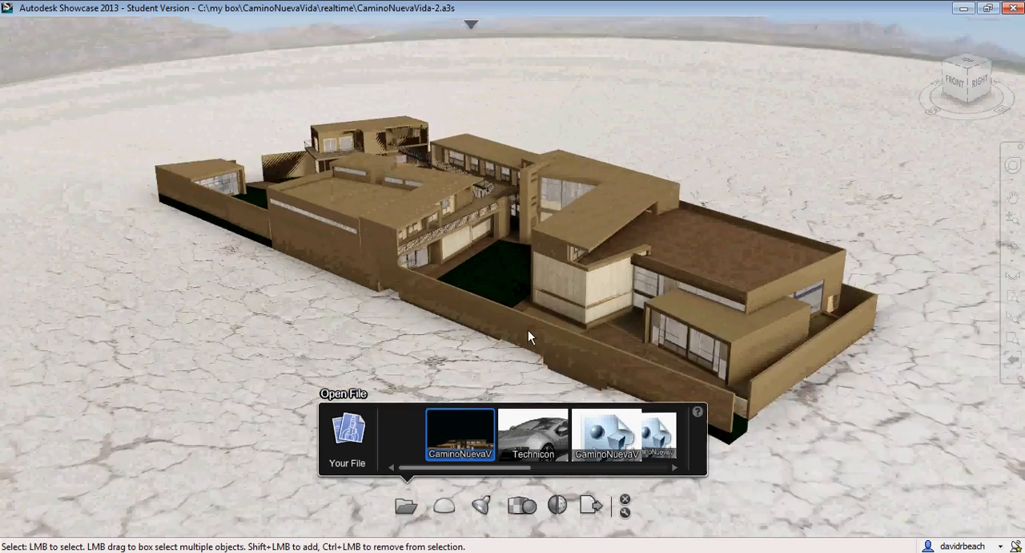
mouse_move(528, 330)
mouse_down()
mouse_move(524, 344)
mouse_move(405, 350)
mouse_move(149, 311)
mouse_move(231, 282)
mouse_move(377, 304)
mouse_move(533, 277)
mouse_move(780, 347)
mouse_move(796, 365)
mouse_up()
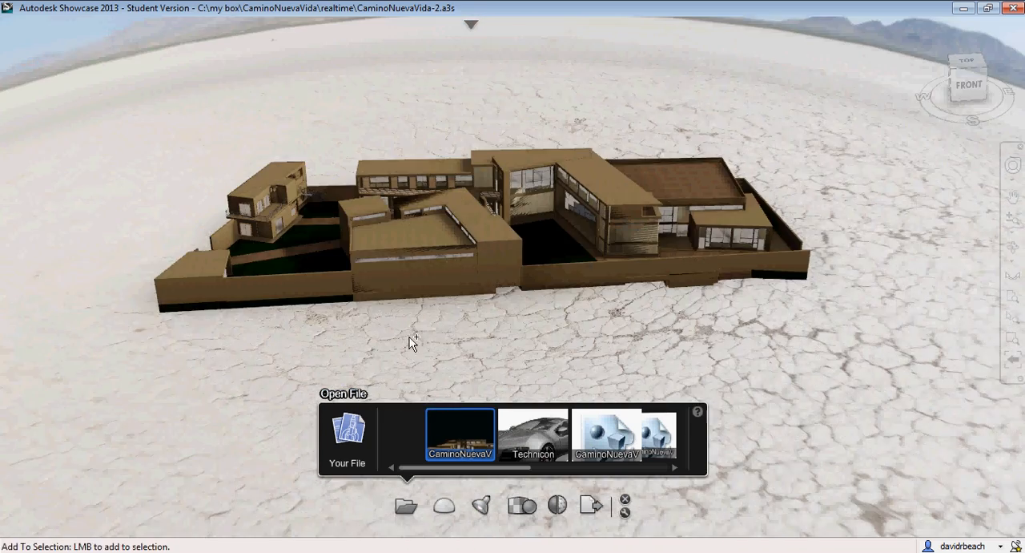
drag(411, 343, 344, 355)
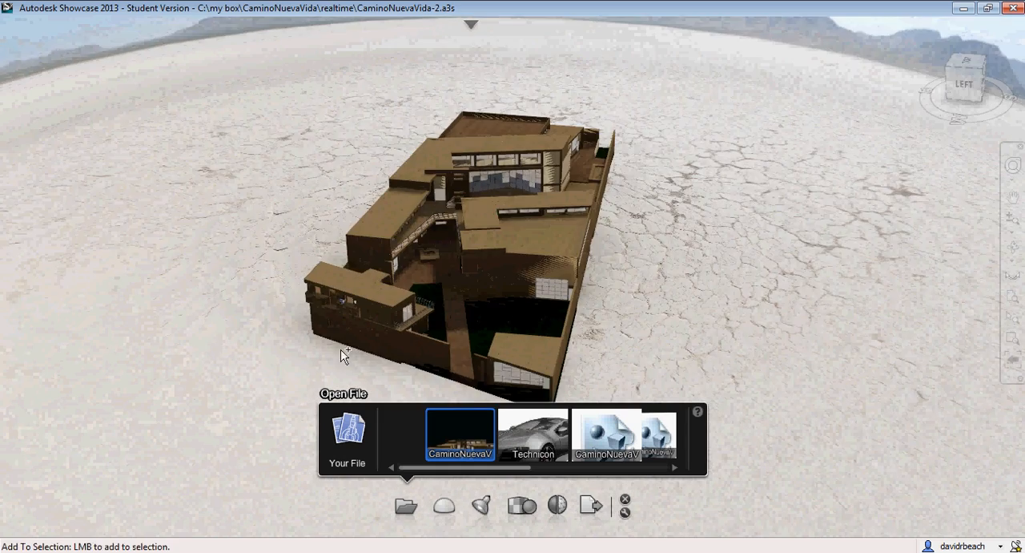
drag(223, 339, 134, 357)
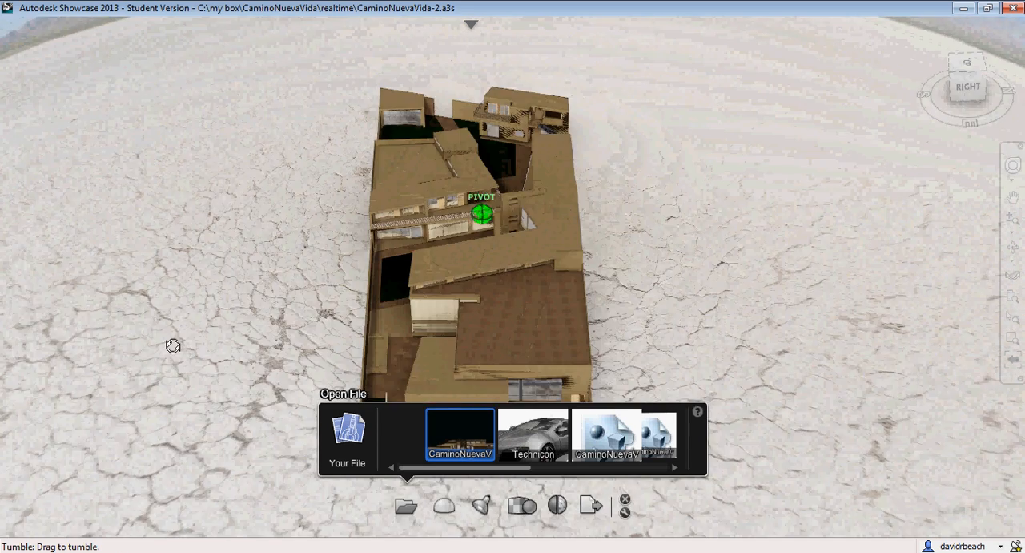
shift+middle_drag(173, 346, 261, 336)
scroll(296, 318, up, 4)
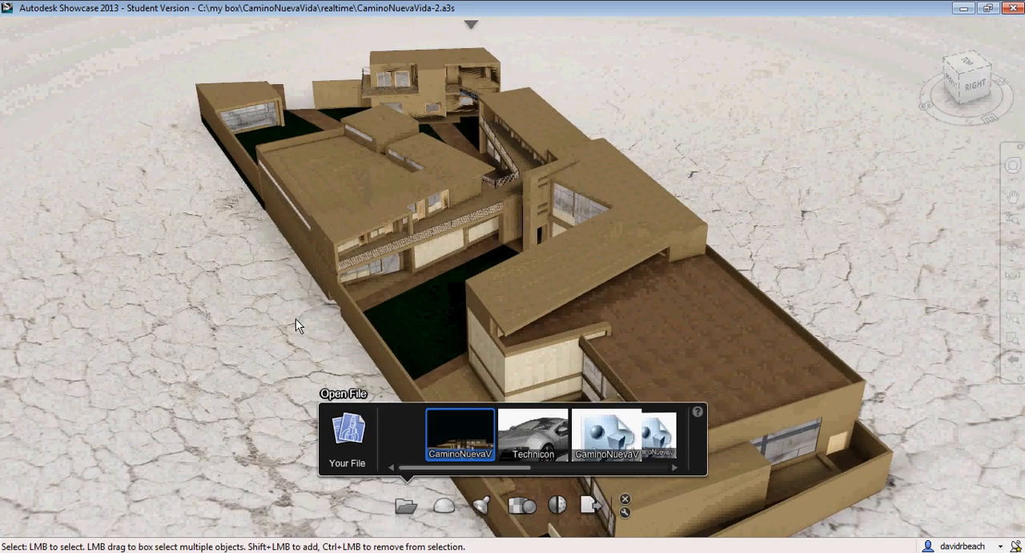
drag(243, 343, 565, 346)
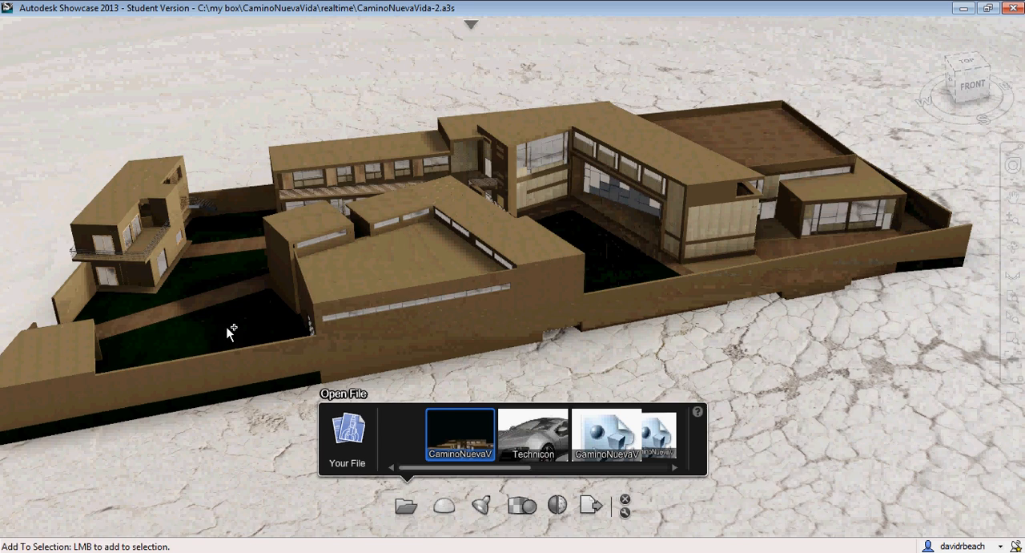
drag(231, 330, 336, 298)
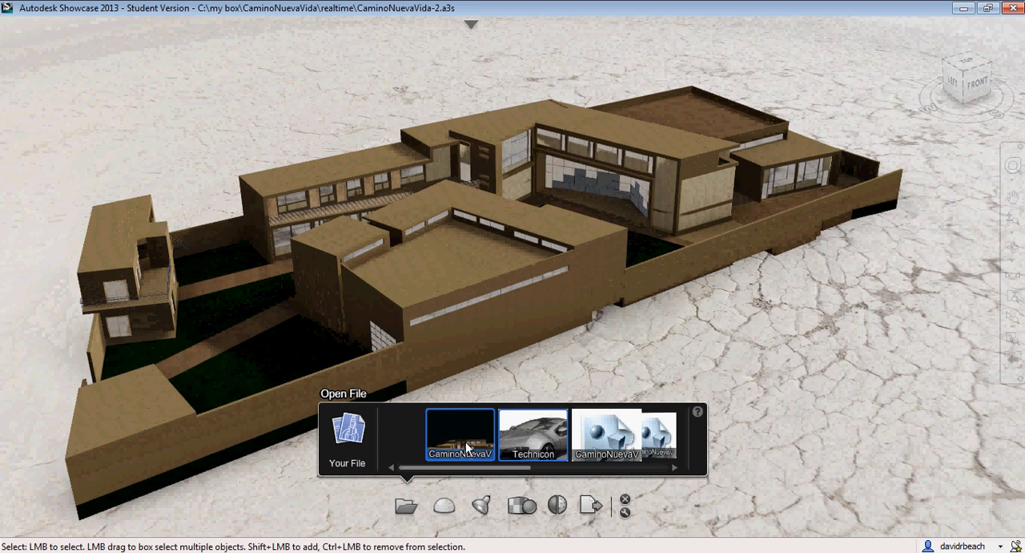
Open the library of lighting environments and examine the model against the Dry Lake Bed background
click(625, 501)
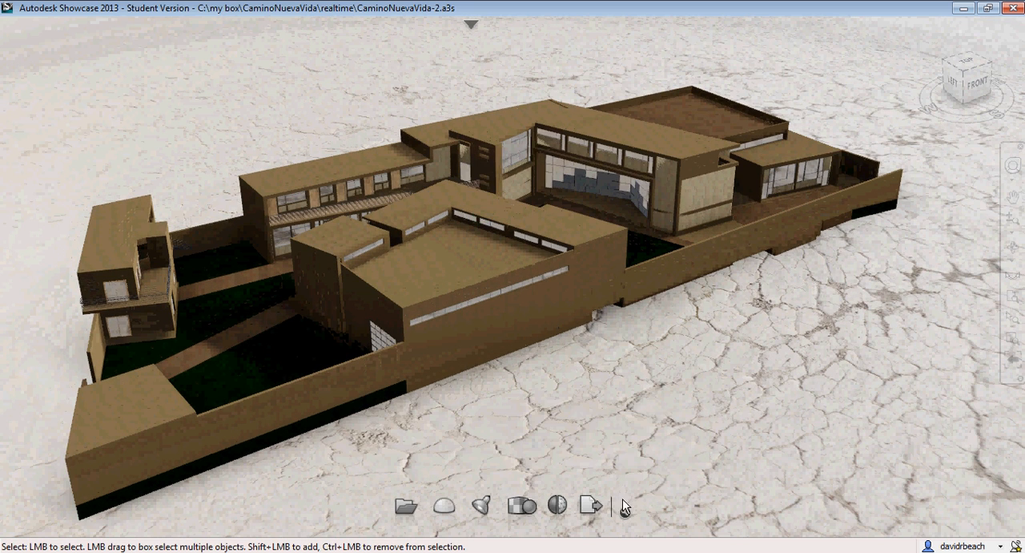
click(443, 507)
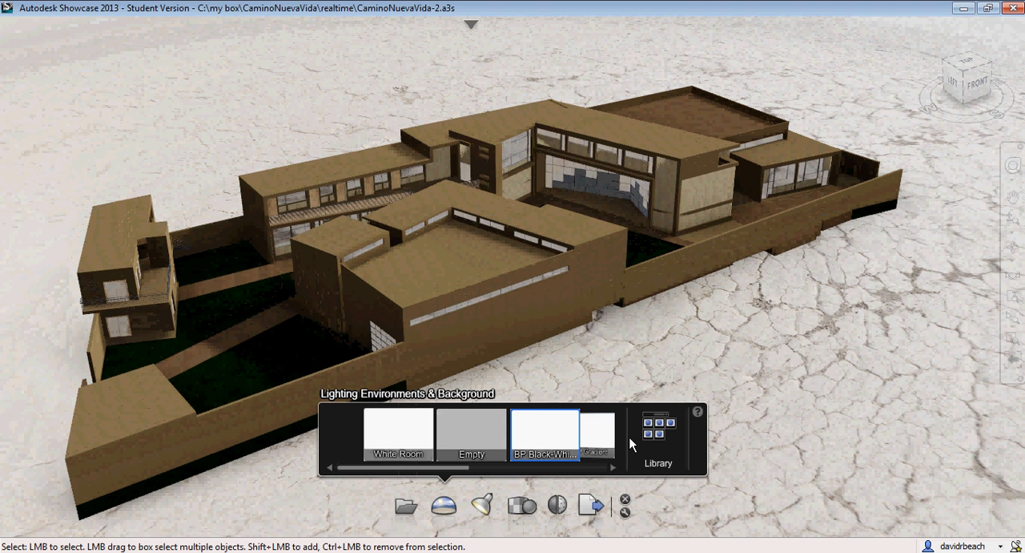
click(652, 432)
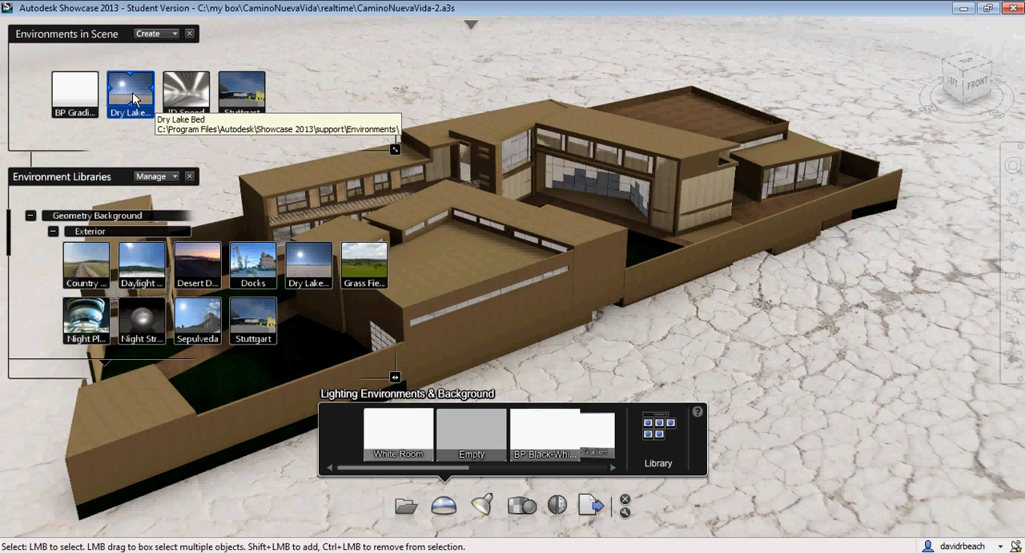
mouse_move(885, 332)
alt+mouse_down()
mouse_move(732, 313)
mouse_move(561, 204)
mouse_move(418, 183)
mouse_move(677, 269)
mouse_move(924, 301)
mouse_move(934, 310)
alt+mouse_up()
scroll(769, 311, down, 2)
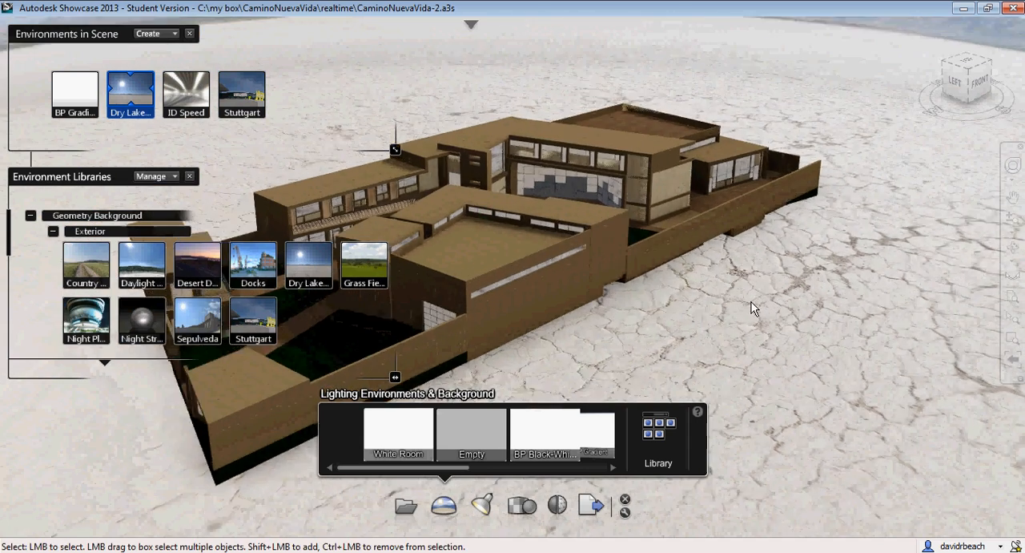
alt+drag(734, 300, 336, 298)
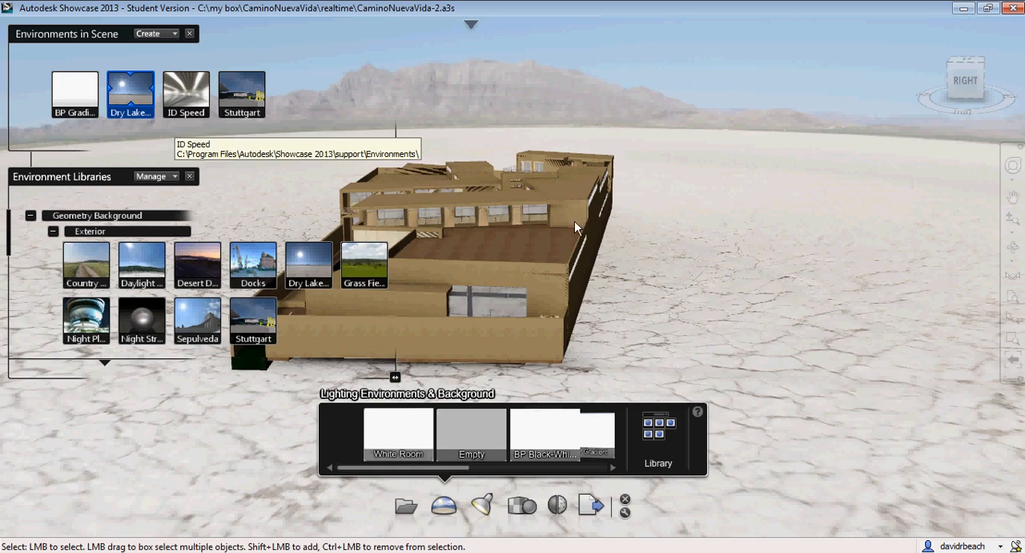
alt+drag(801, 293, 864, 375)
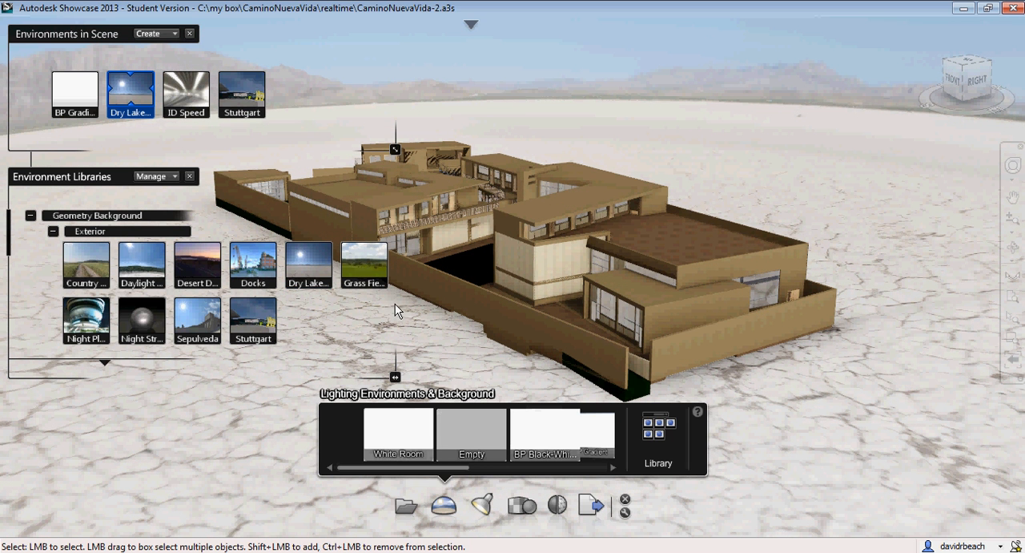
Switch to Google Maps in Firefox, enter Street View on the highway in Las Pintitas and tilt the view up to show more sky
key(alt+Tab)
key(alt+Tab)
key(alt+Tab)
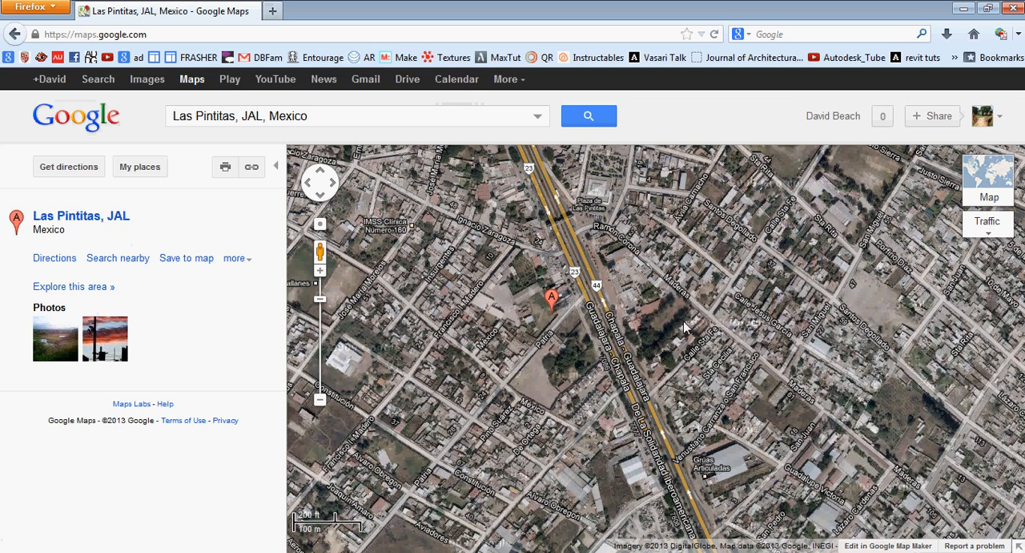
drag(718, 363, 722, 340)
scroll(685, 341, up, 1)
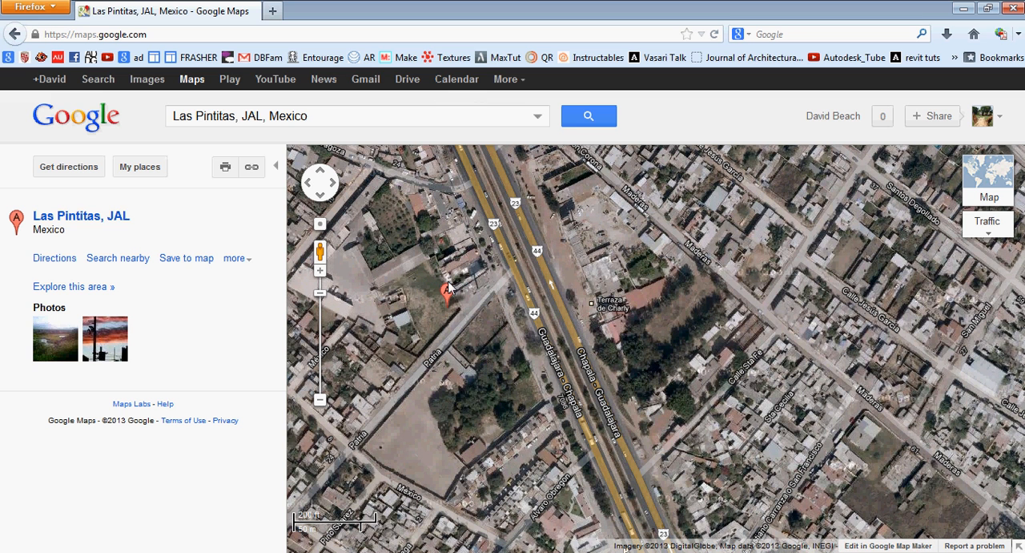
drag(322, 251, 596, 378)
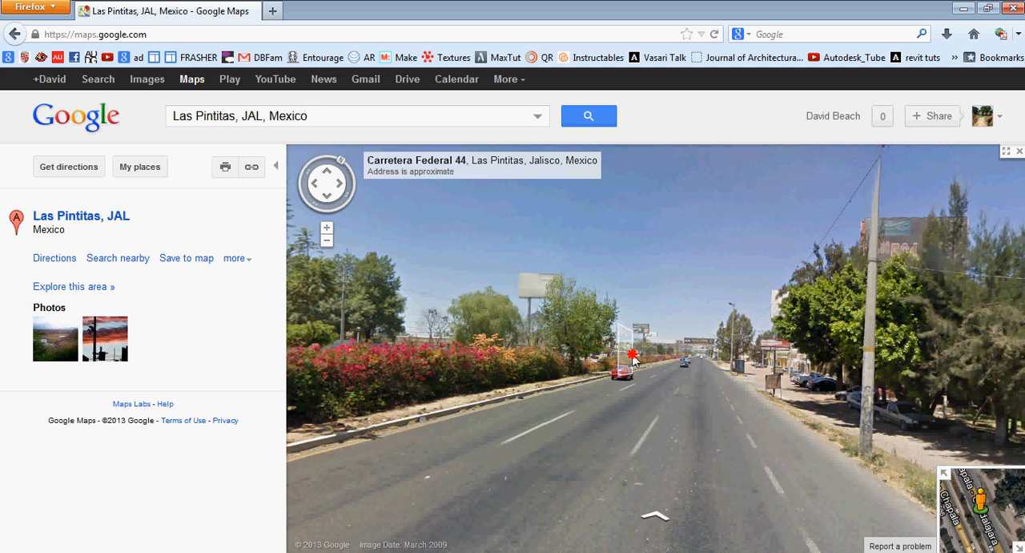
drag(633, 359, 541, 449)
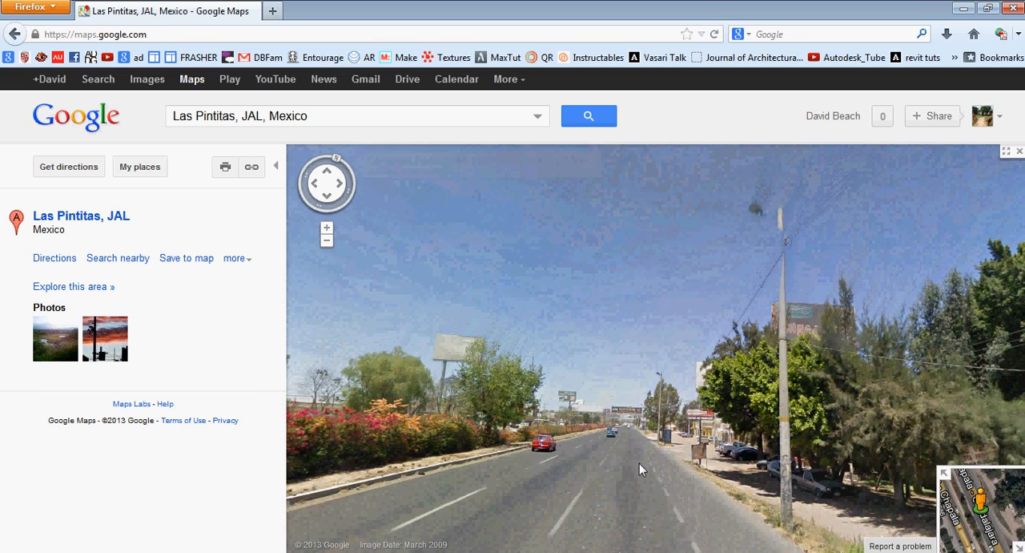
Switch to Photoshop, create a new document and paste the captured screen image into it
key(alt+Tab)
key(alt+Tab)
key(alt+Tab)
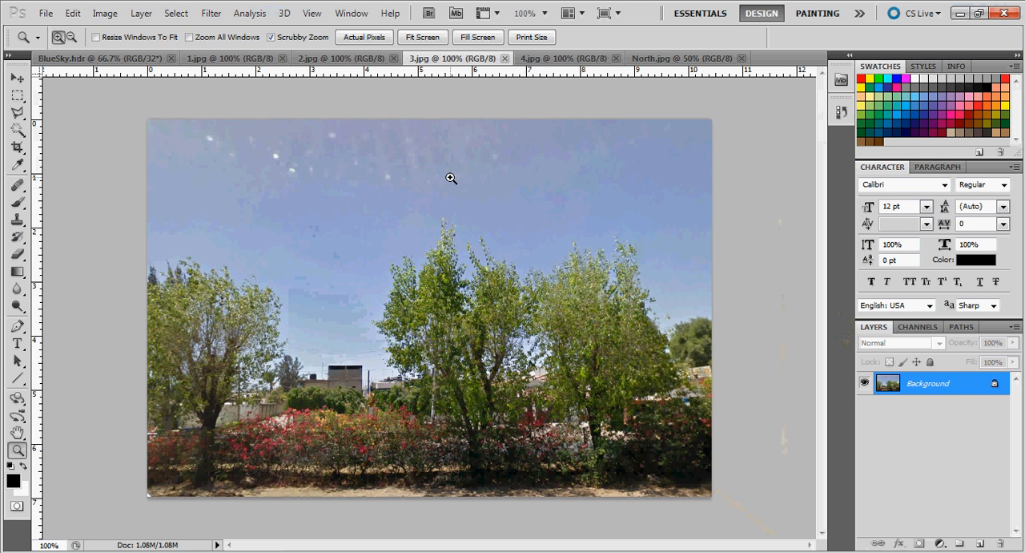
click(45, 14)
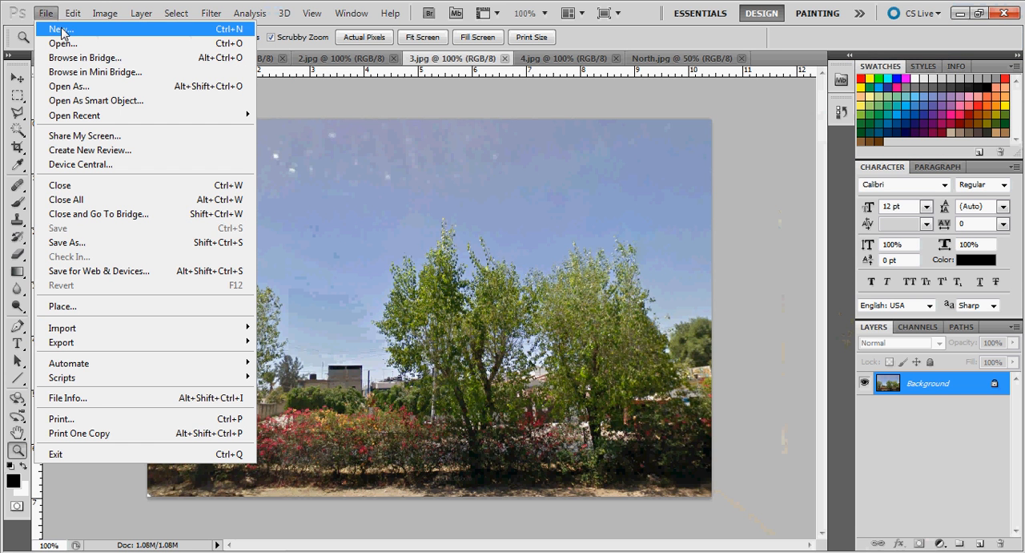
click(63, 30)
click(627, 123)
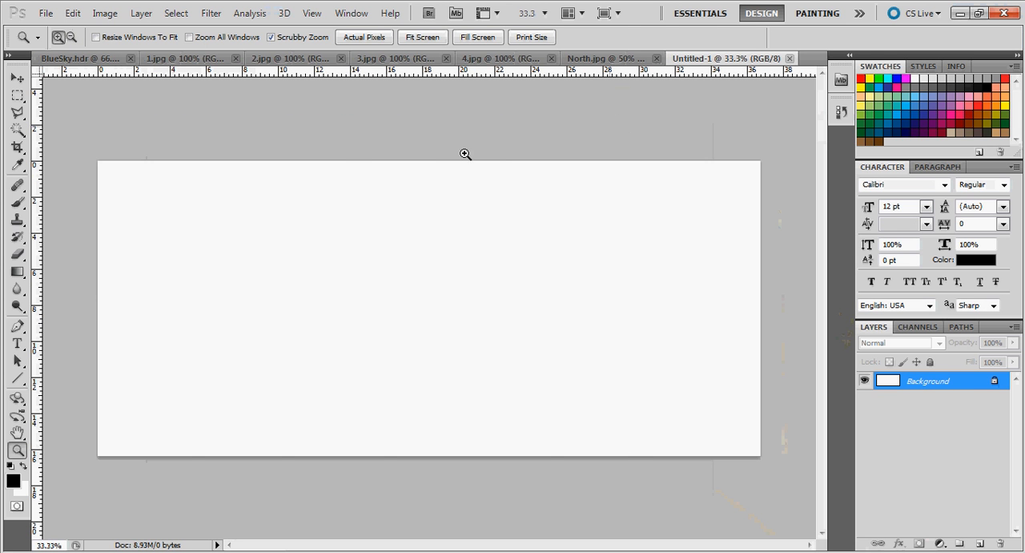
key(ctrl+v)
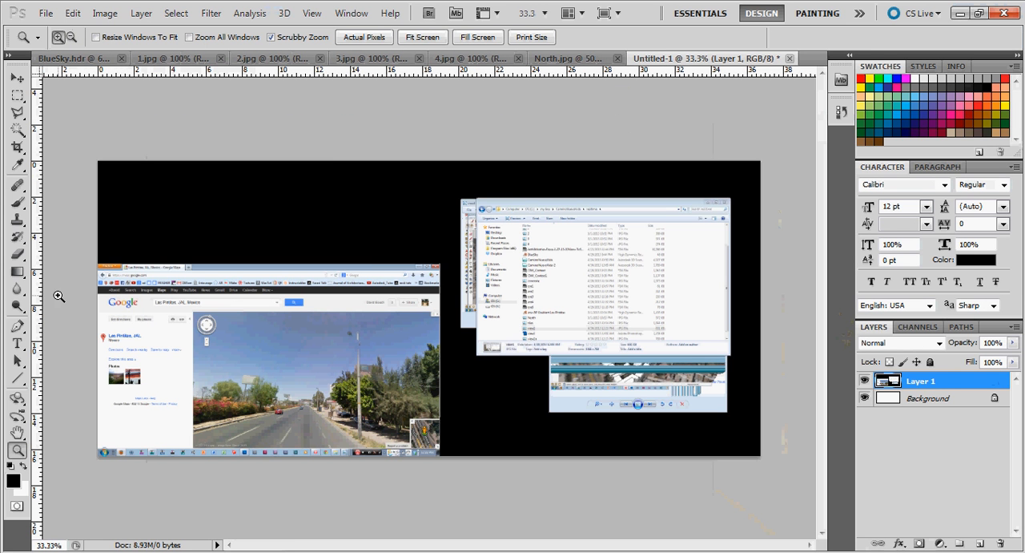
Crop the pasted capture to the Street View photo of the road and sky, without the map controls
click(17, 147)
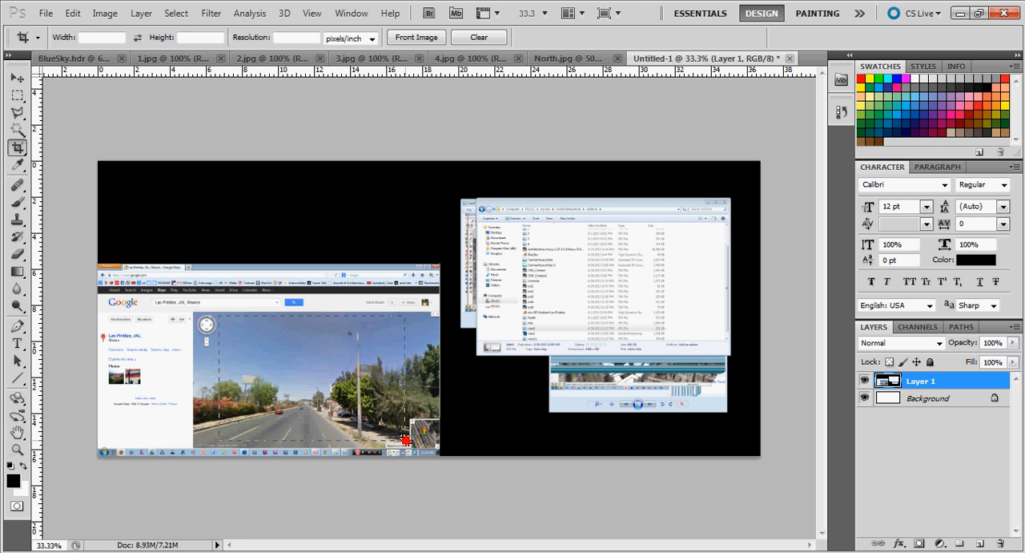
drag(408, 443, 409, 444)
double_click(475, 321)
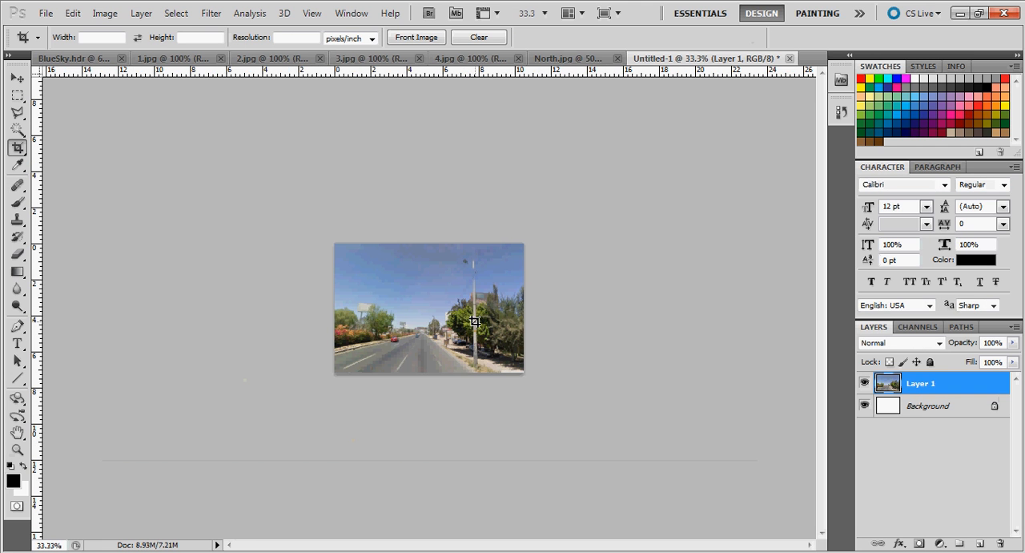
click(16, 450)
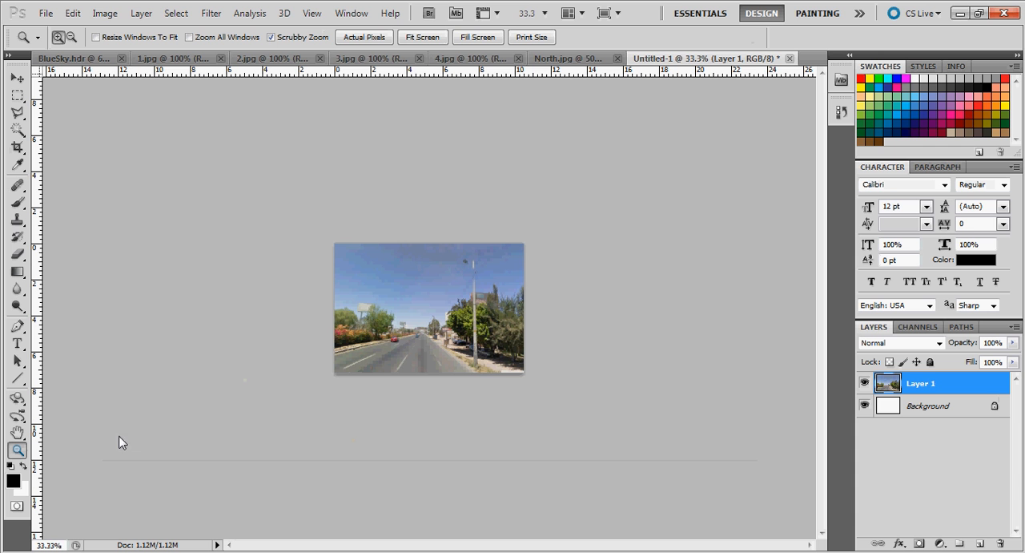
click(425, 313)
click(425, 314)
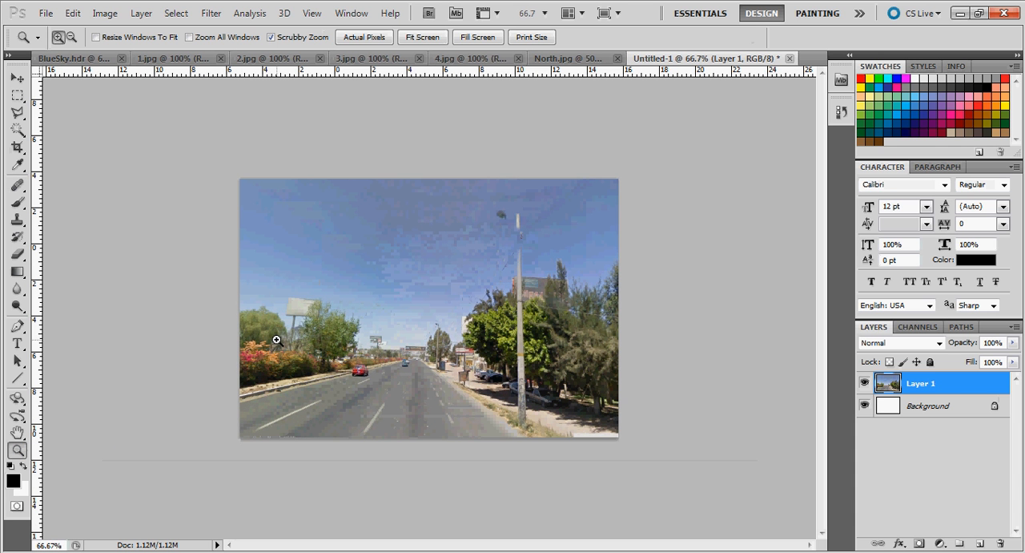
Review the prepared street images 1.jpg, 2.jpg, 3.jpg and 4.jpg in turn
click(177, 61)
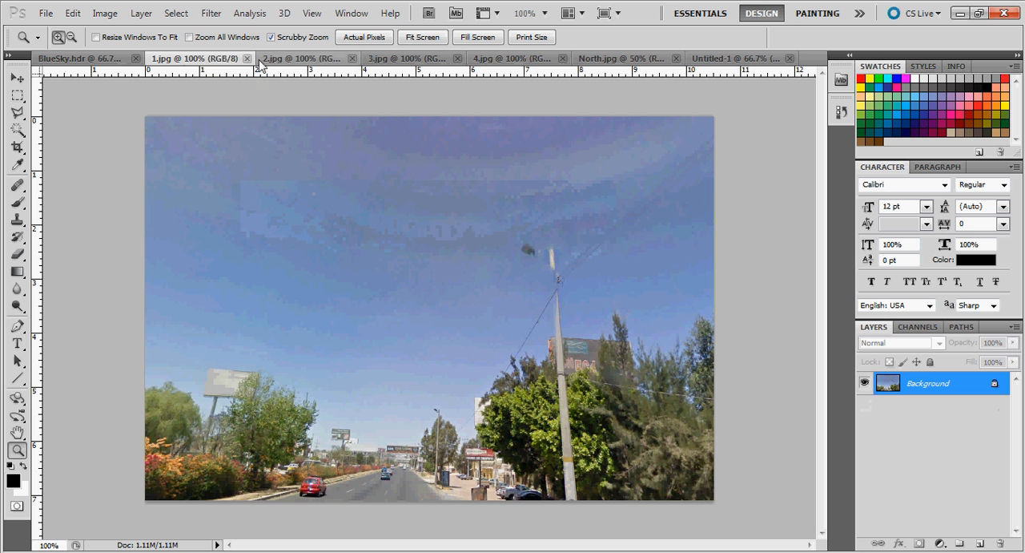
click(282, 64)
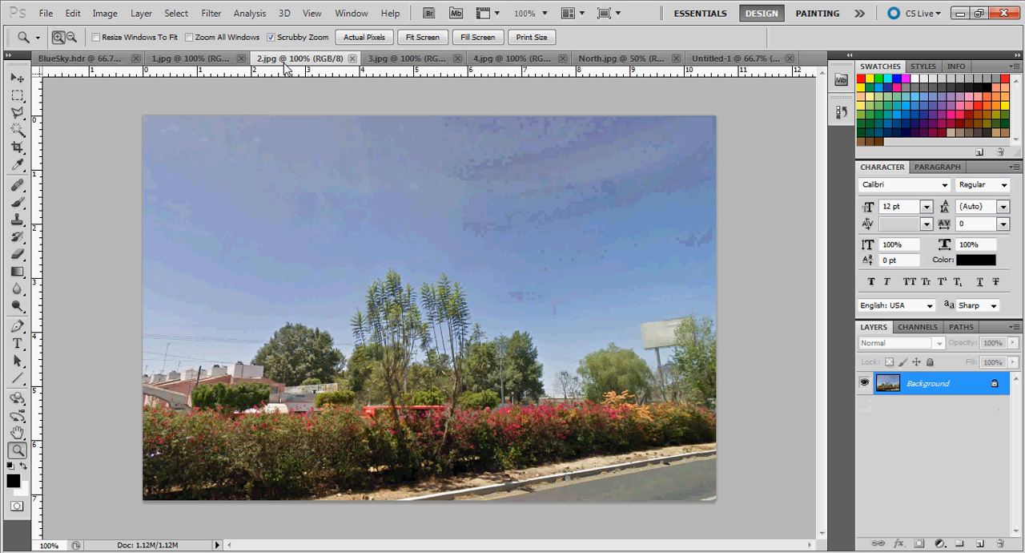
click(393, 64)
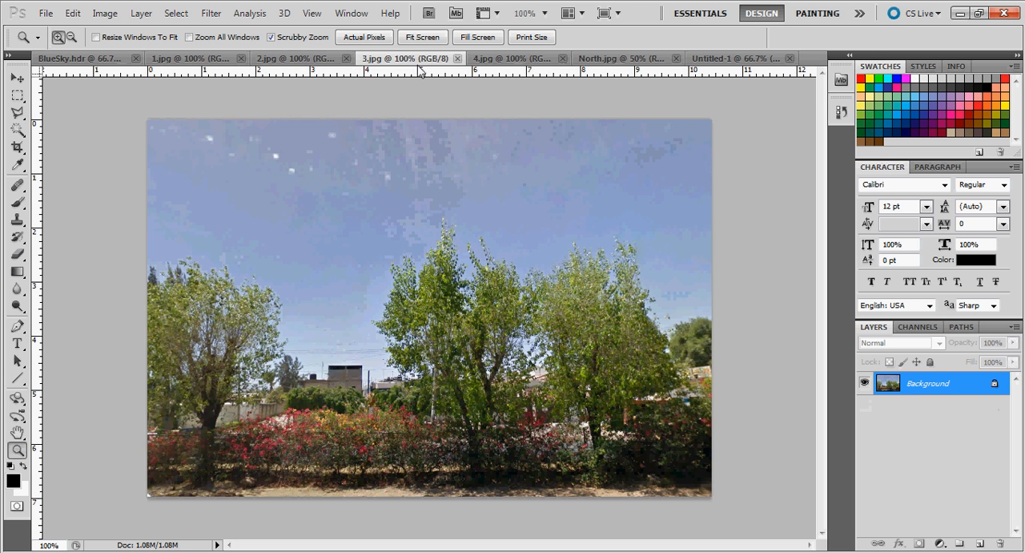
click(511, 60)
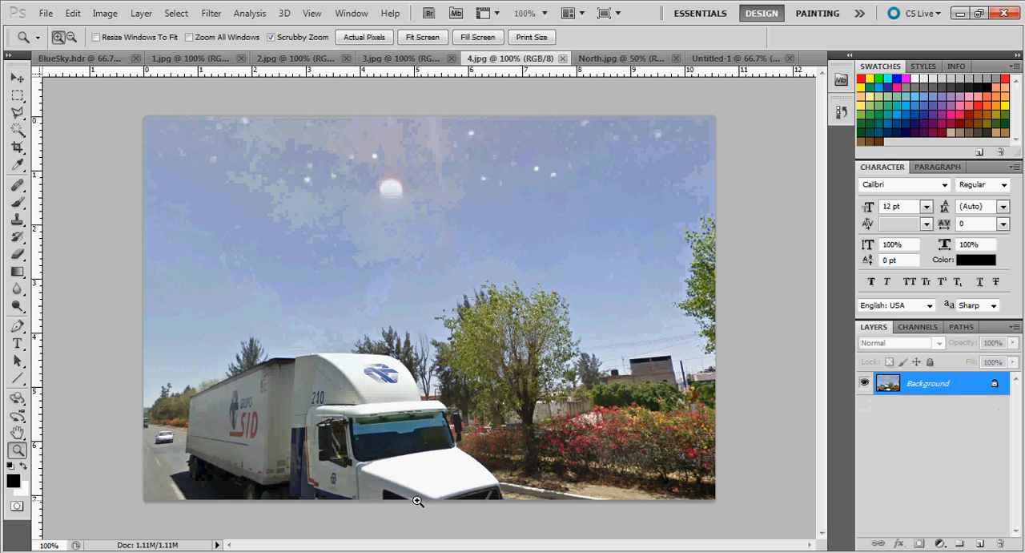
Widen the canvas of 1.jpg to 50 inches, anchoring the existing photo at the middle right so the added space lies on its left
click(213, 64)
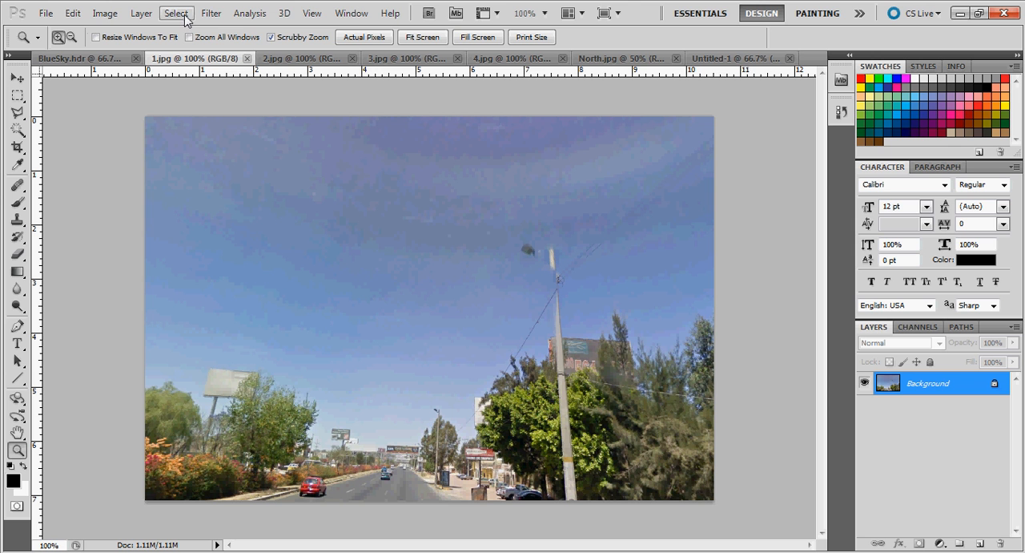
click(103, 13)
click(144, 137)
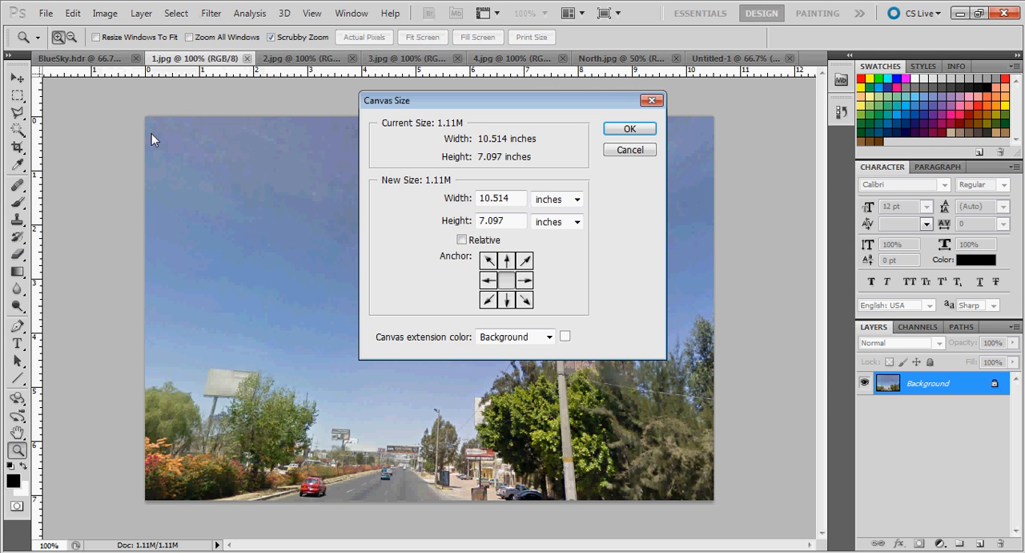
click(489, 281)
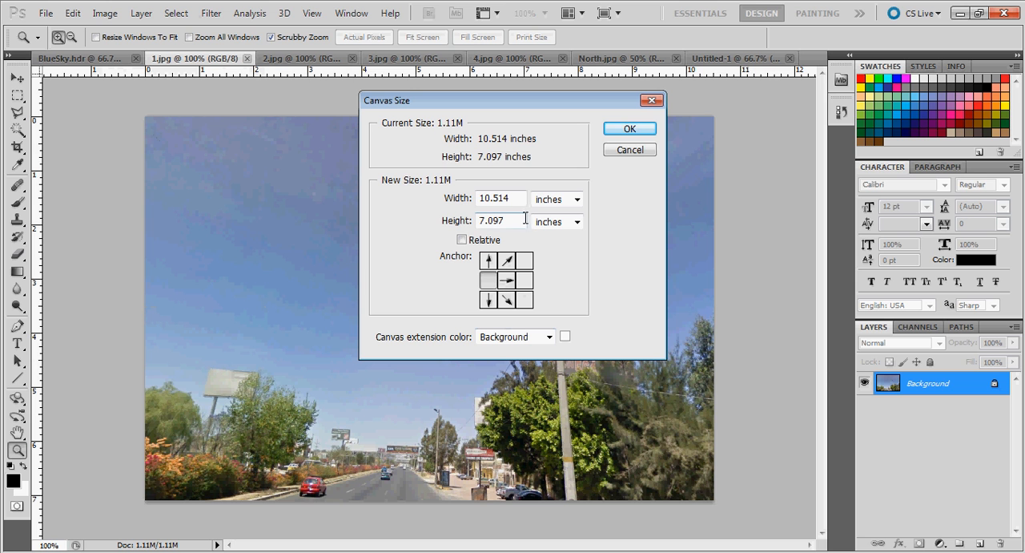
click(524, 281)
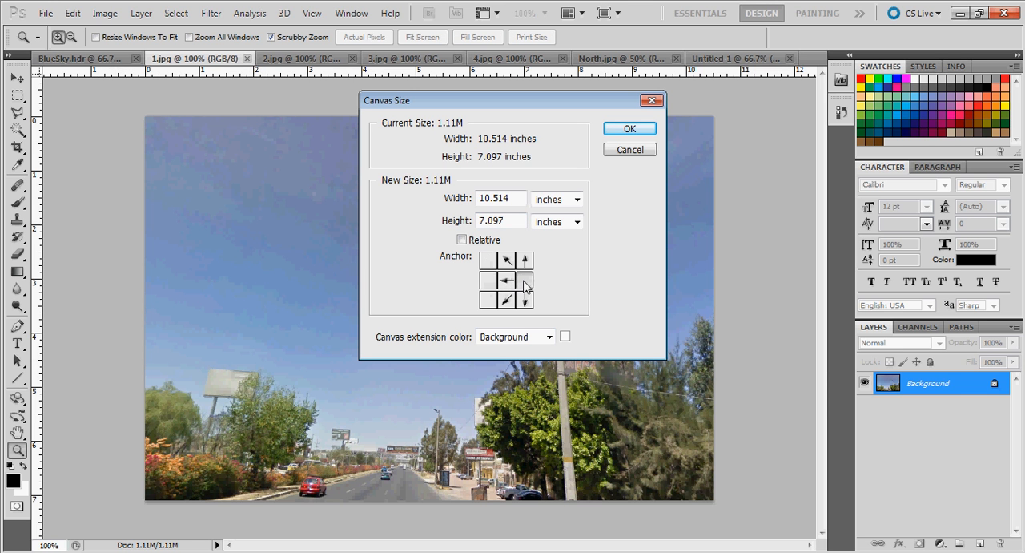
click(458, 202)
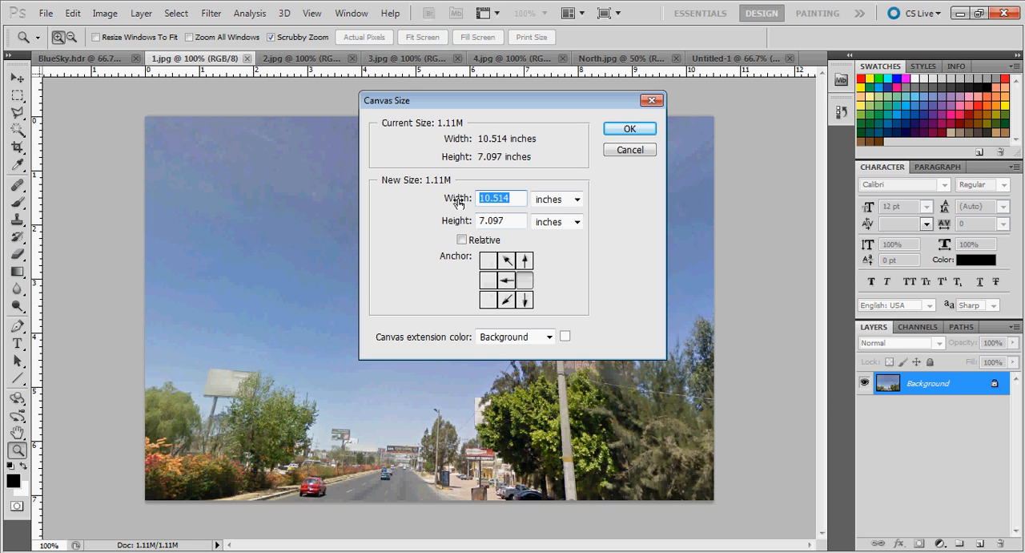
text(50)
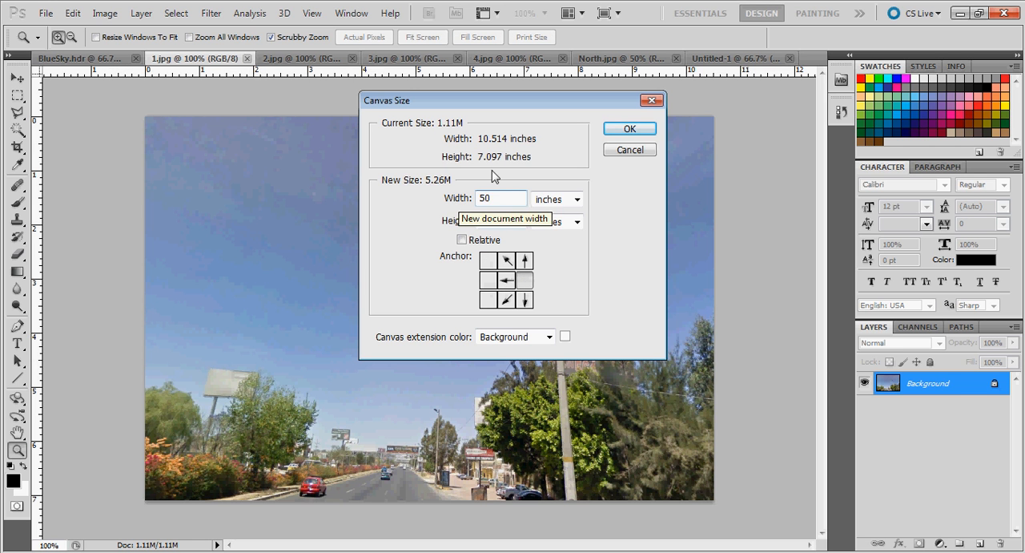
click(617, 133)
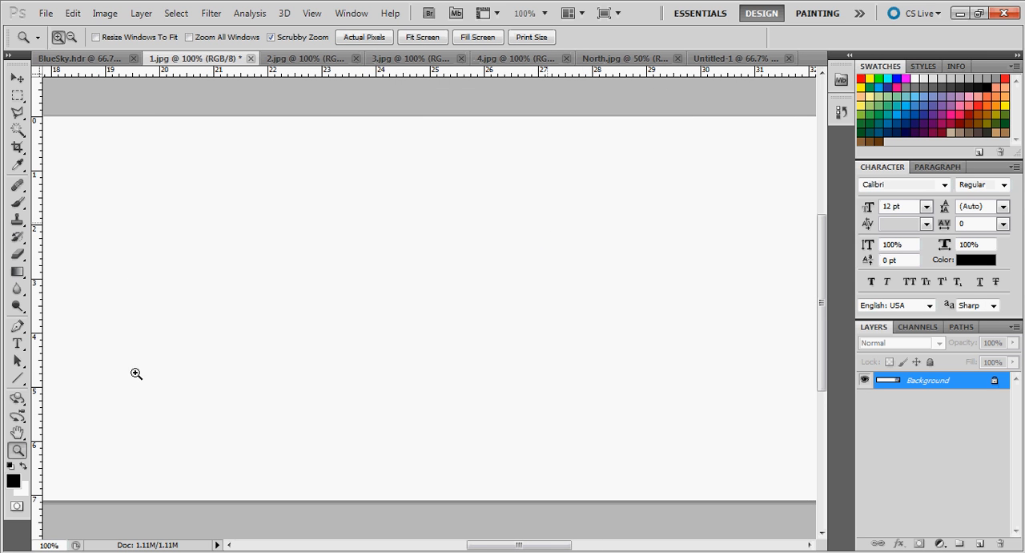
Copy the whole 2.jpg image into the widened 1.jpg canvas and place it just left of the road photo
click(370, 334)
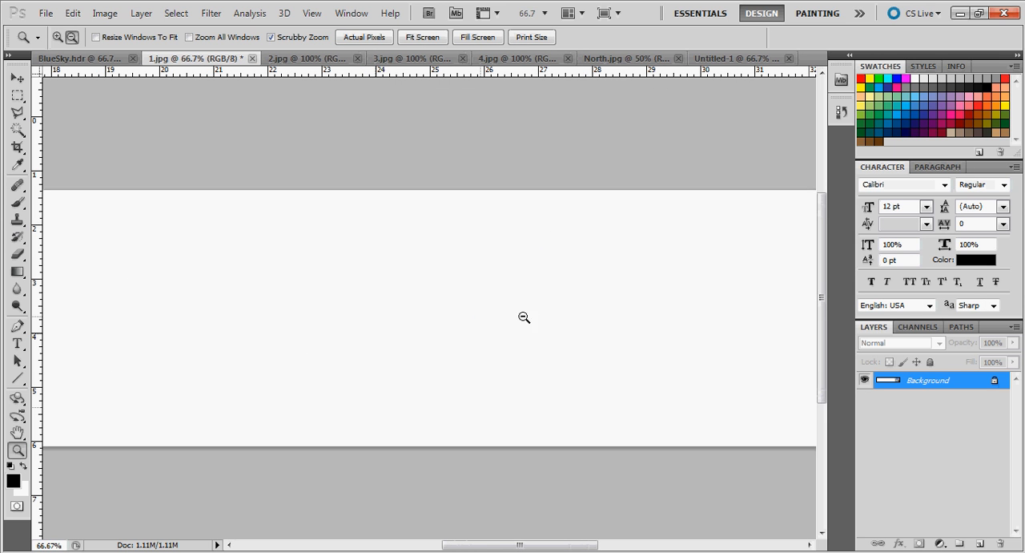
click(524, 315)
click(583, 318)
alt+click(570, 330)
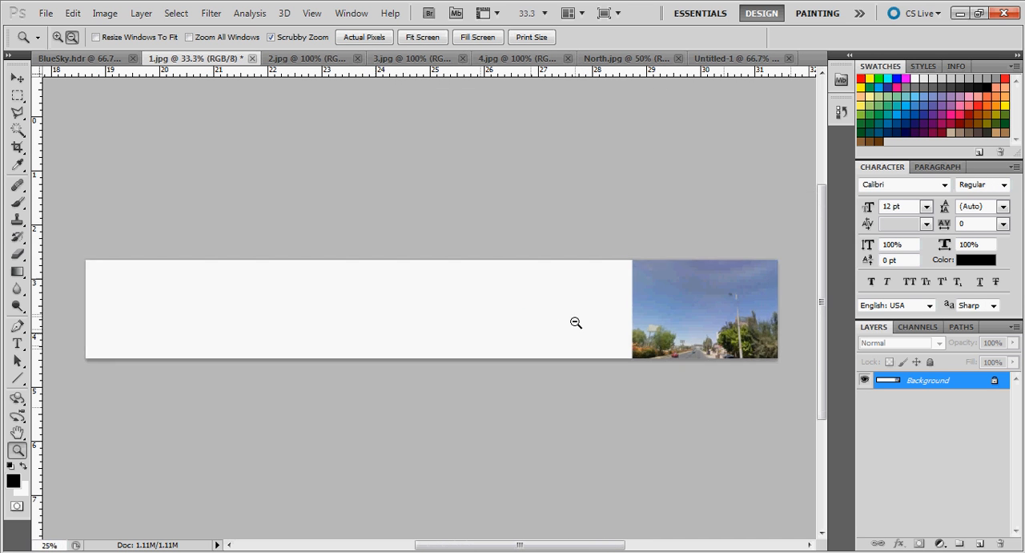
click(303, 59)
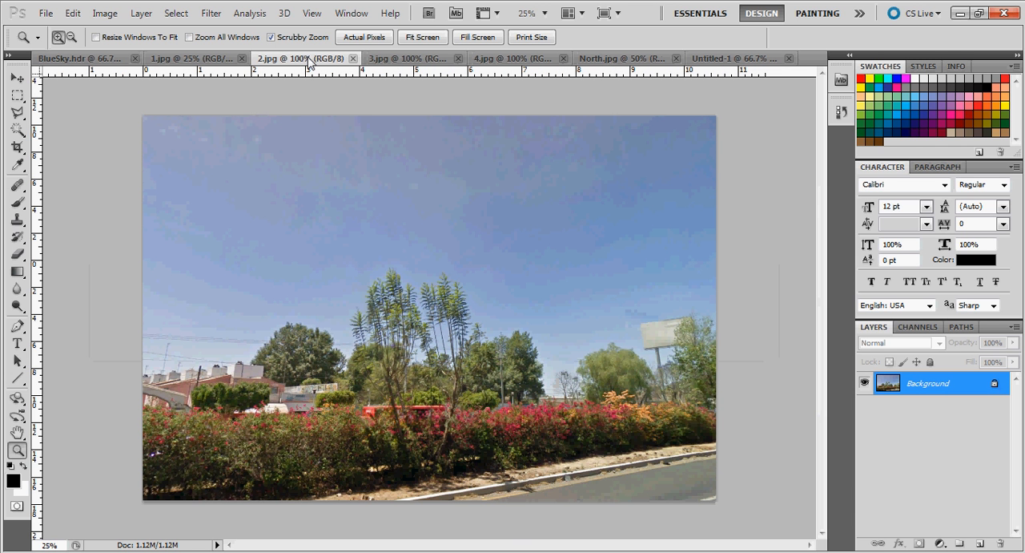
click(176, 14)
click(176, 28)
click(73, 14)
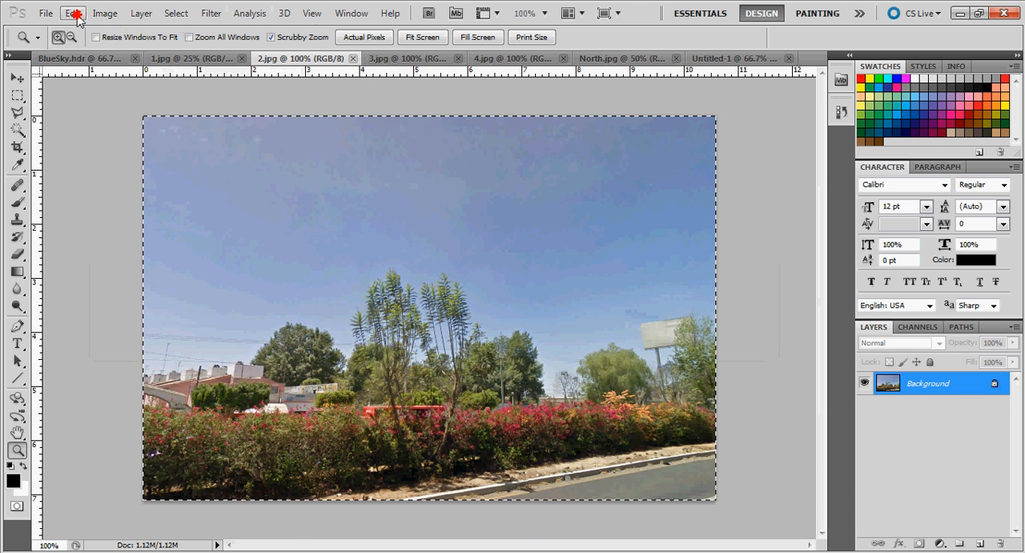
click(110, 100)
click(192, 58)
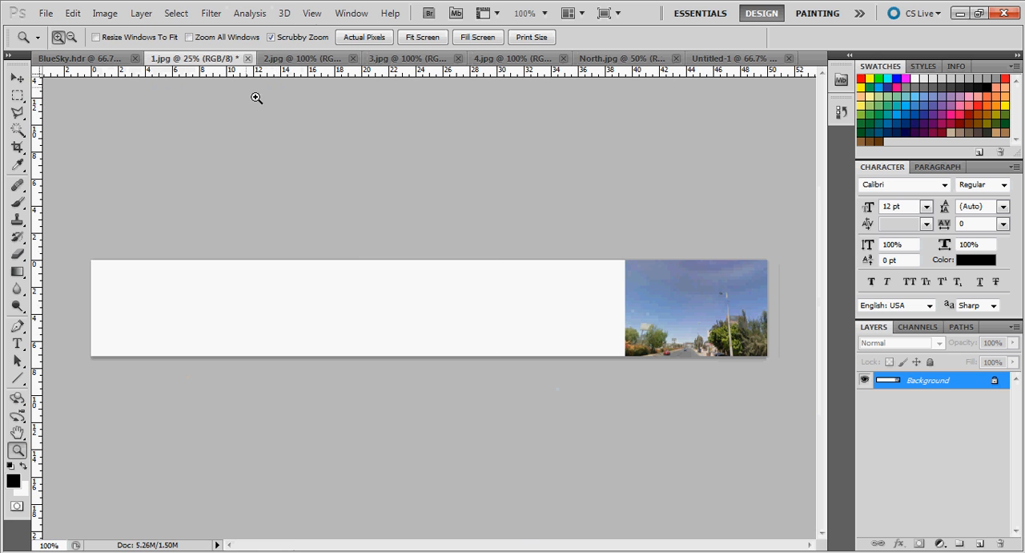
key(ctrl+v)
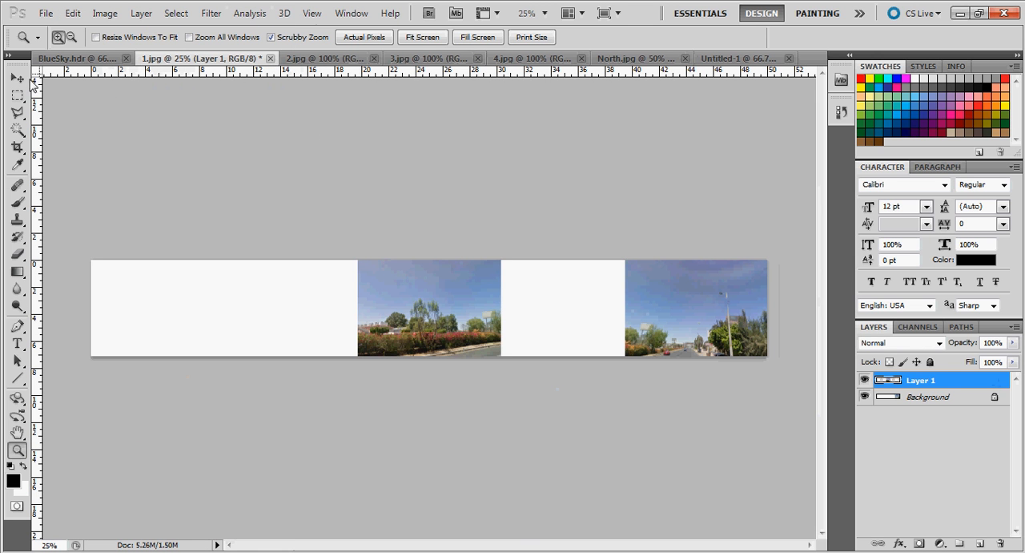
key(v)
drag(512, 321, 607, 320)
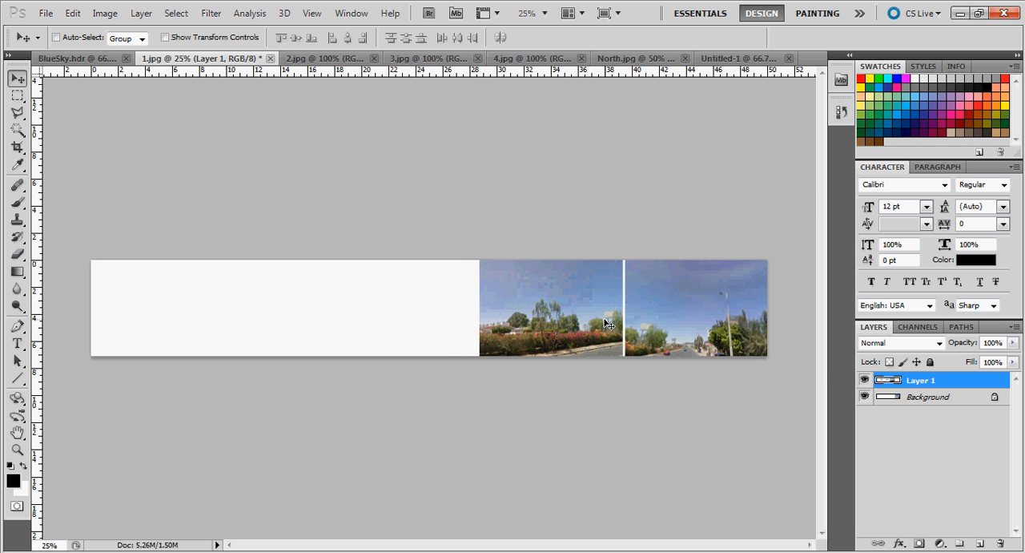
Copy the whole 3.jpg image into the 1.jpg canvas and place it just left of the 2.jpg photo
click(416, 59)
click(172, 14)
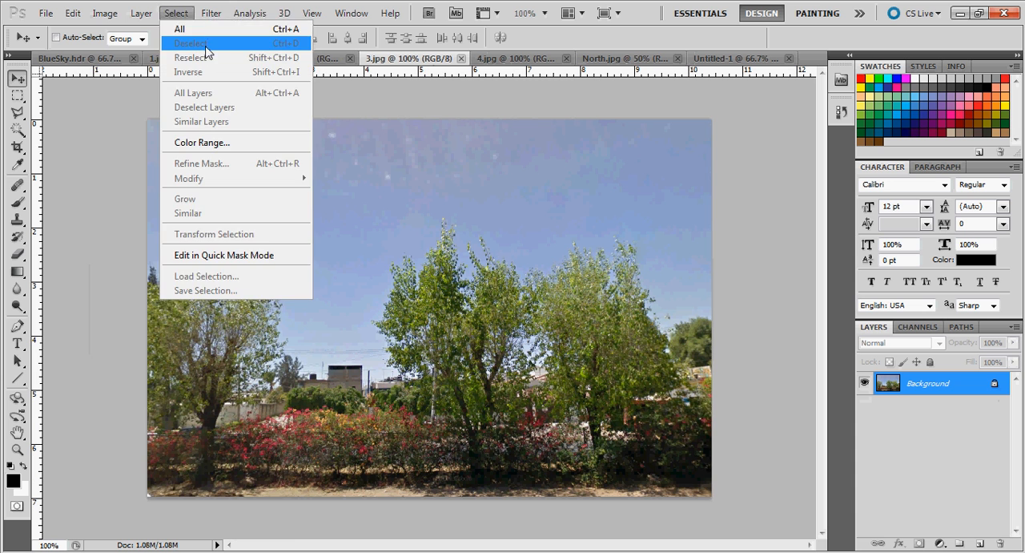
click(204, 28)
click(73, 14)
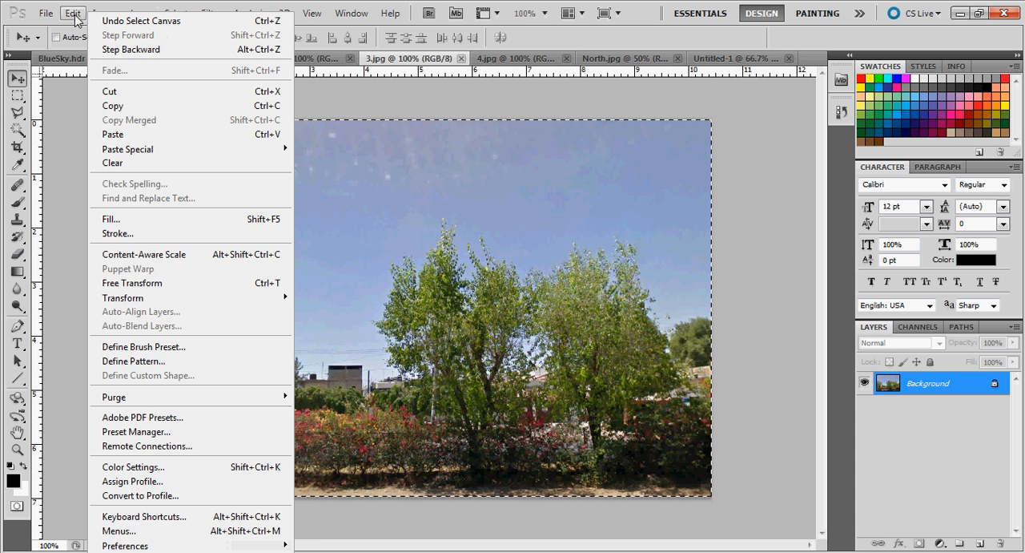
click(110, 105)
click(171, 60)
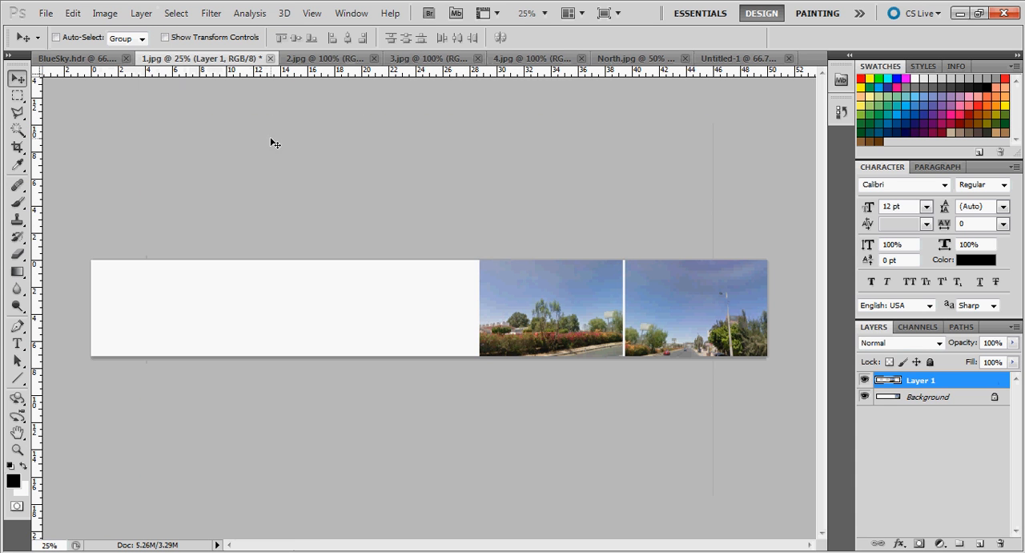
key(ctrl+v)
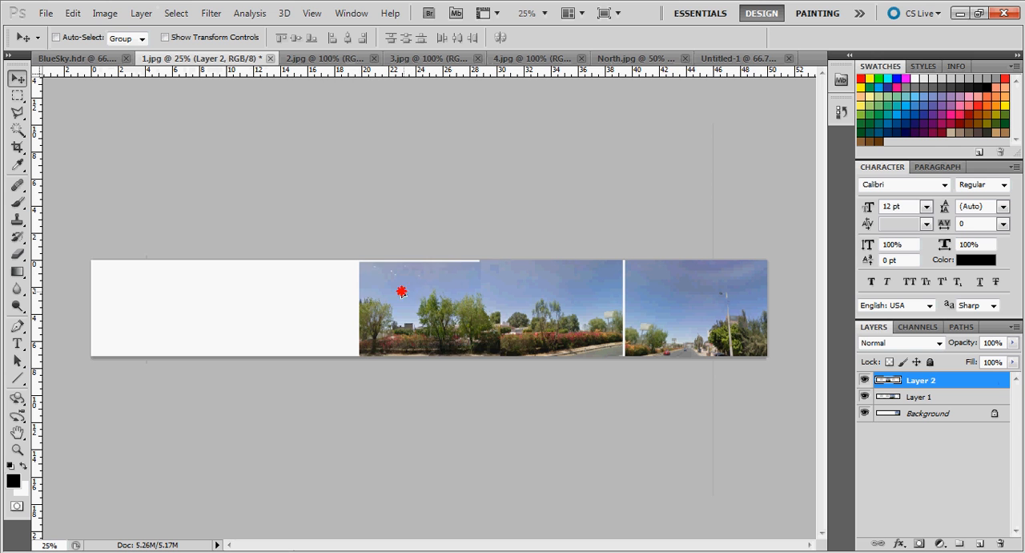
drag(401, 291, 382, 292)
mouse_move(386, 293)
mouse_down()
mouse_move(433, 298)
mouse_move(384, 291)
mouse_up()
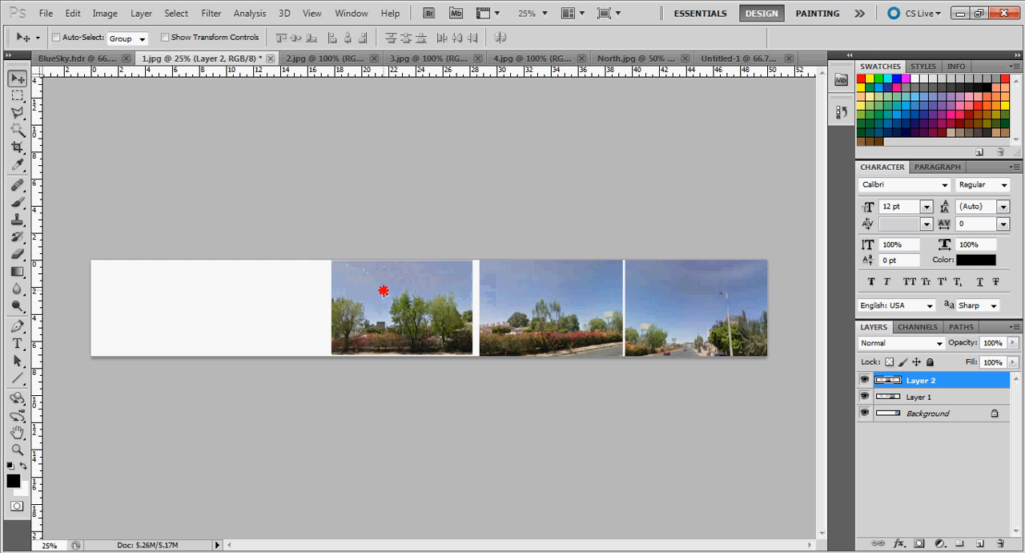
Copy the whole 4.jpg image with the truck into the 1.jpg canvas and place it against the left edge of the 3.jpg photo
click(523, 58)
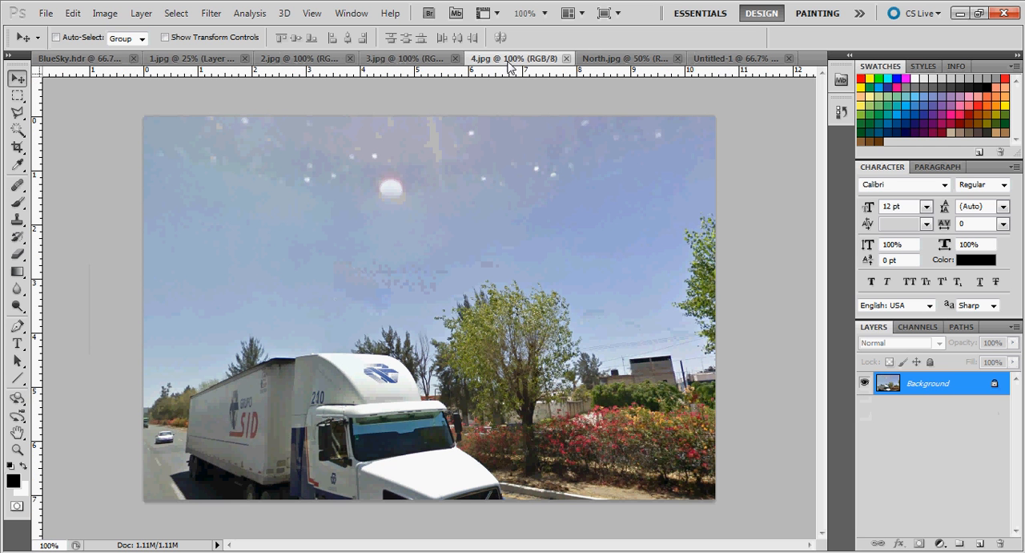
click(176, 13)
click(181, 29)
click(72, 12)
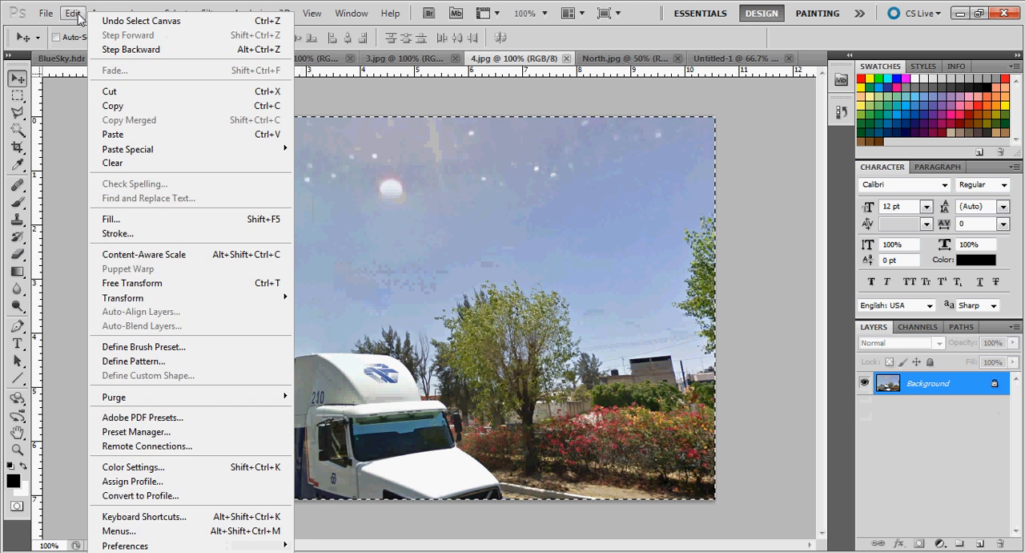
click(111, 107)
click(193, 57)
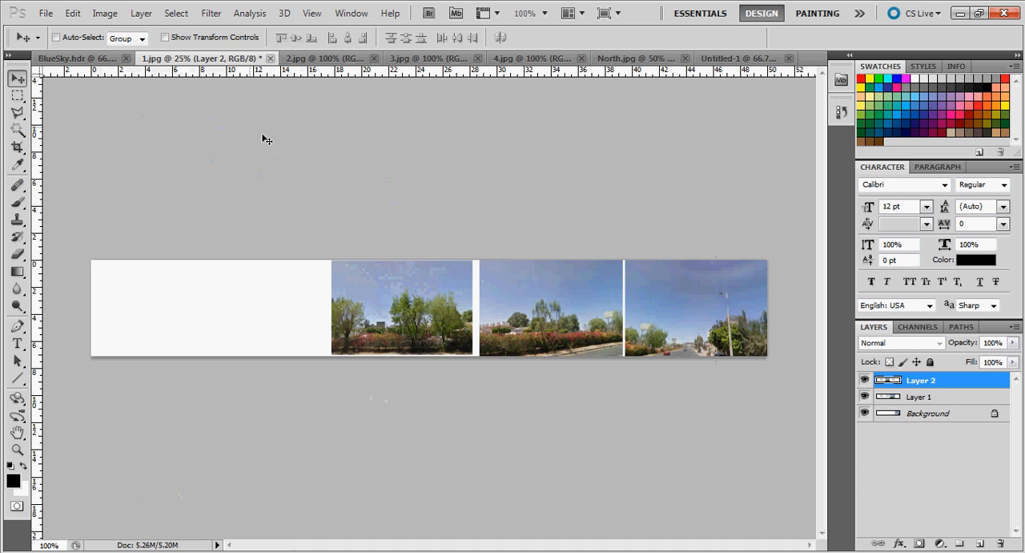
key(ctrl+v)
drag(356, 281, 215, 280)
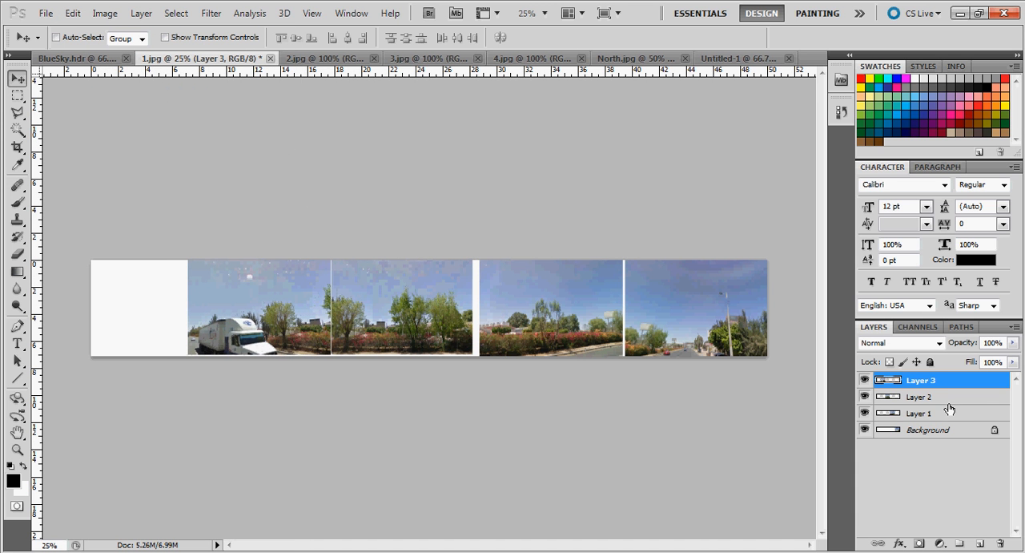
Select all four layers of the panorama and auto-align them with the Auto projection
shift+click(939, 434)
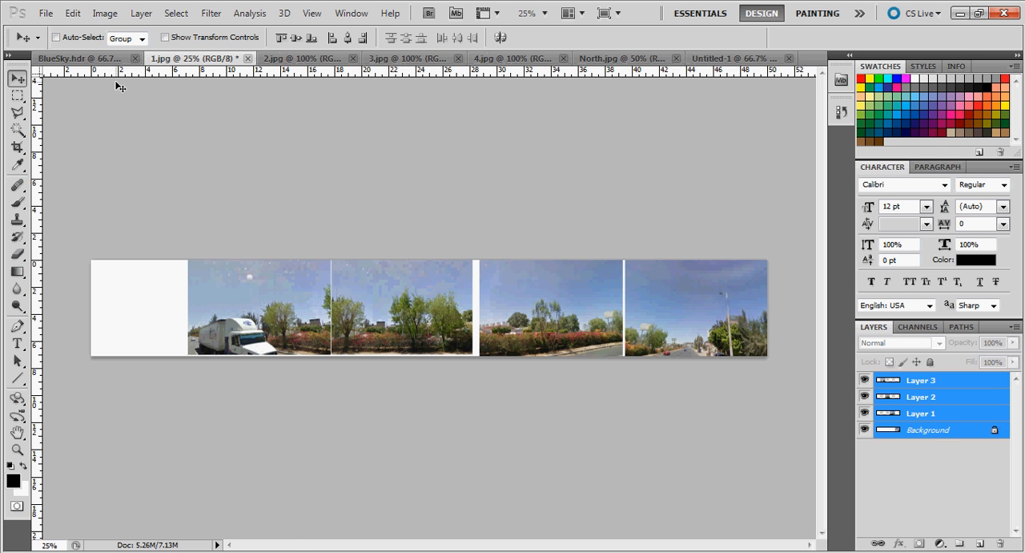
click(73, 13)
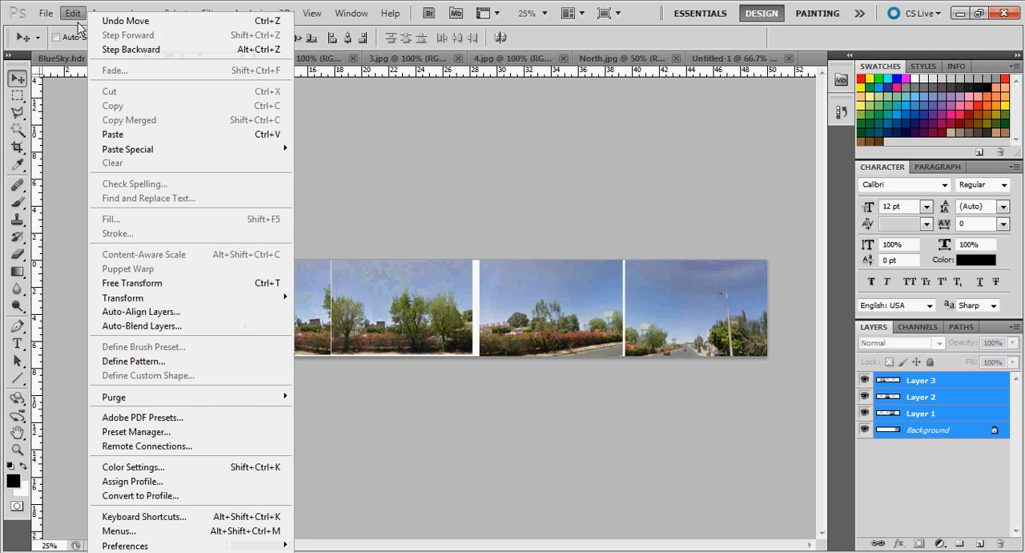
click(148, 311)
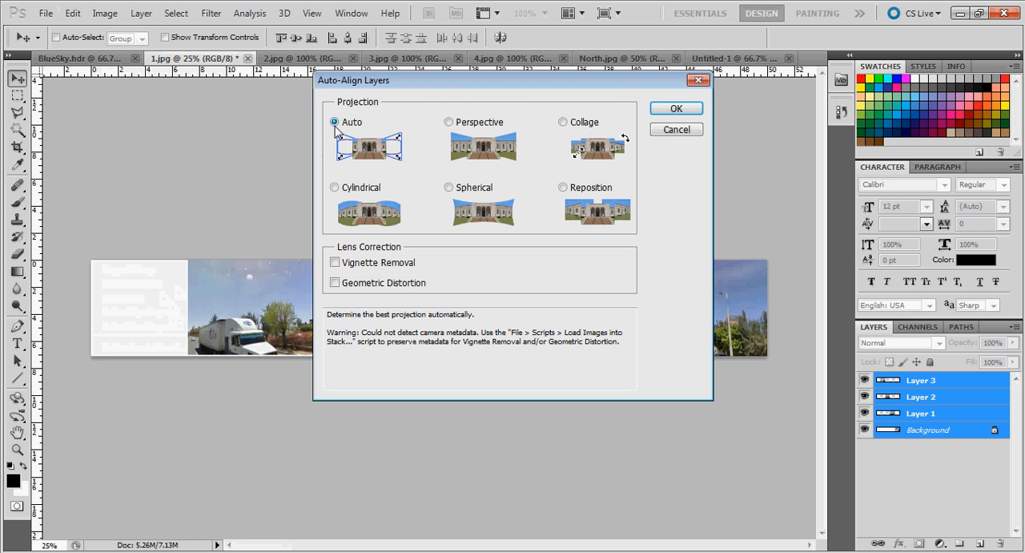
click(683, 109)
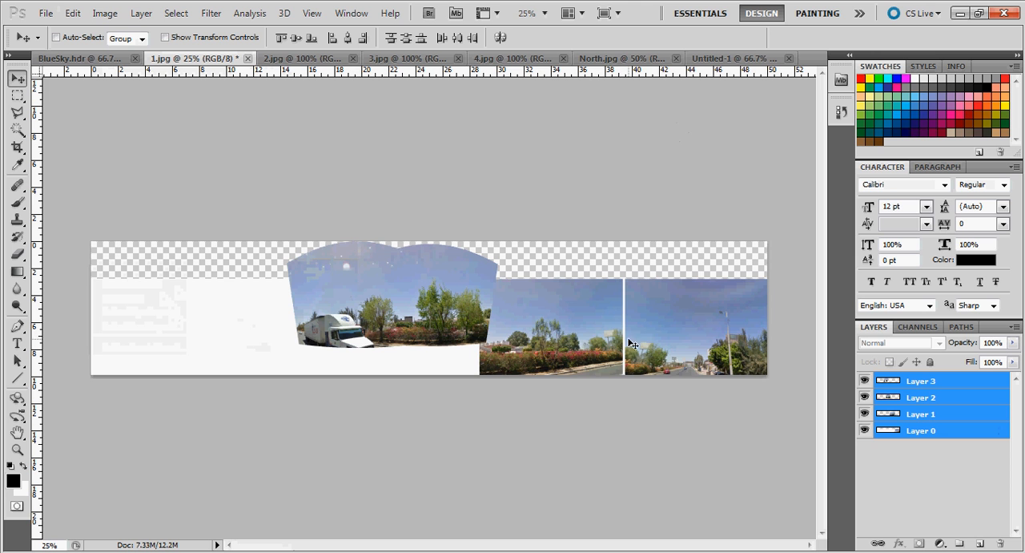
Move Layer 3 and Layer 2 together to overlap the hedge photo, checking the overlap at 55% opacity and restoring 100%
click(932, 388)
shift+click(910, 398)
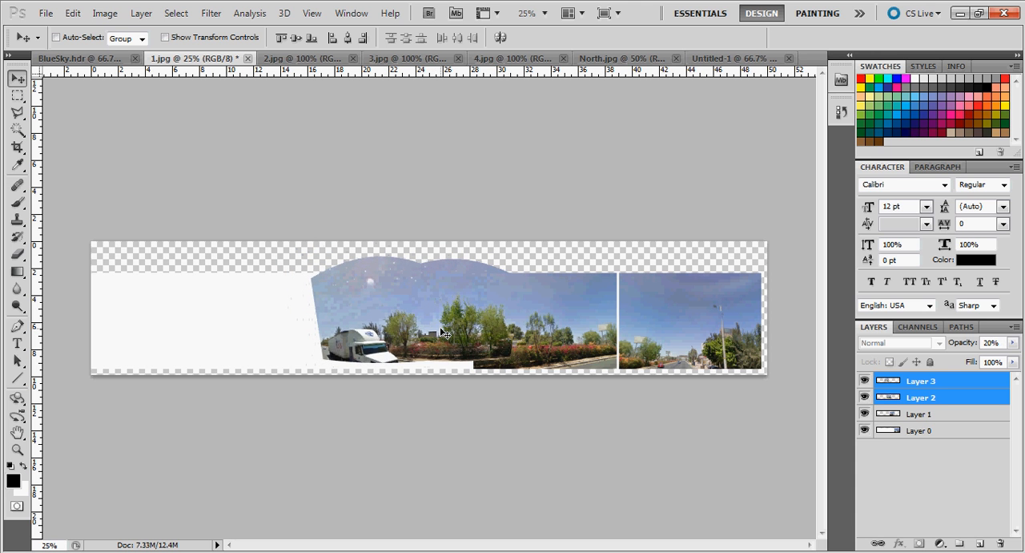
key(2)
key(2)
key(5)
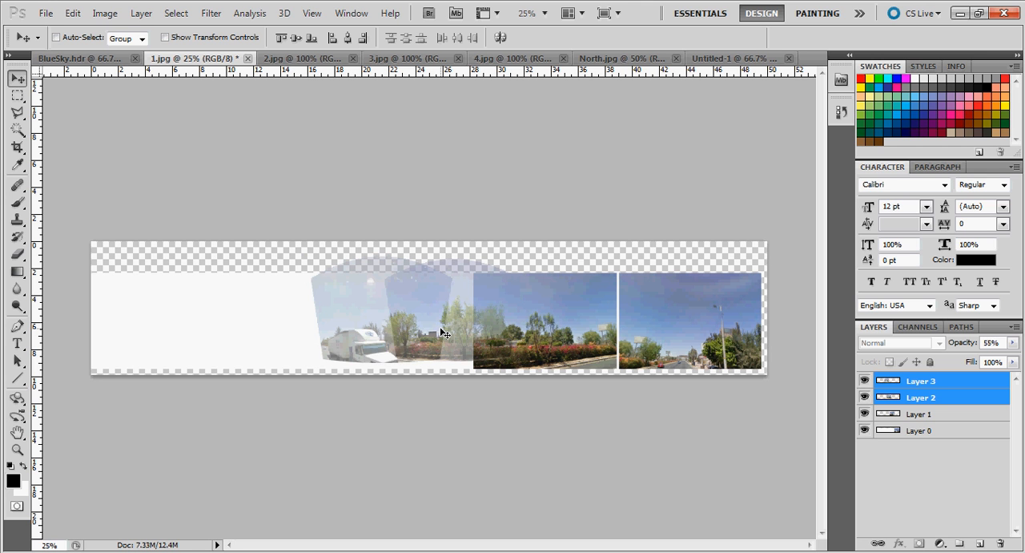
click(1013, 342)
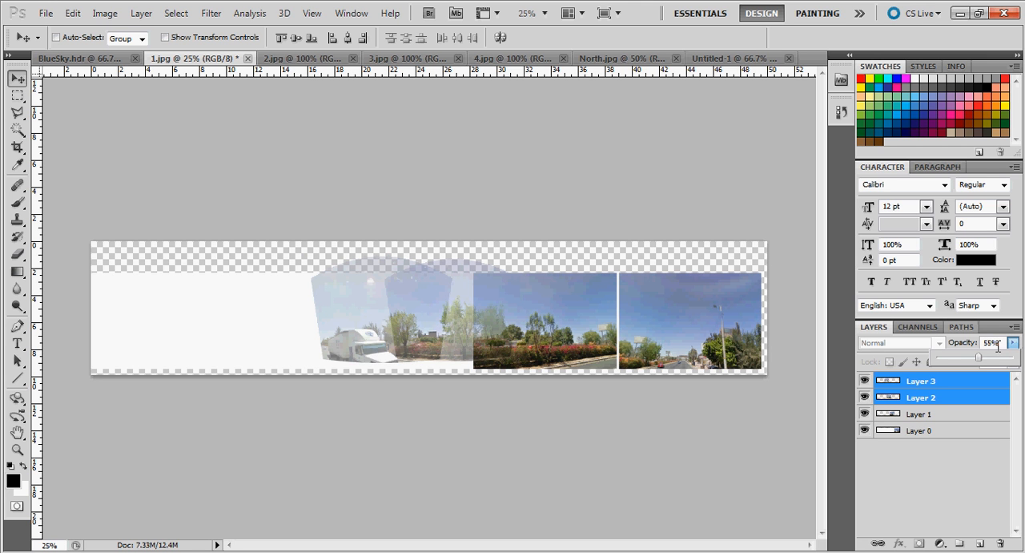
drag(986, 360, 1014, 359)
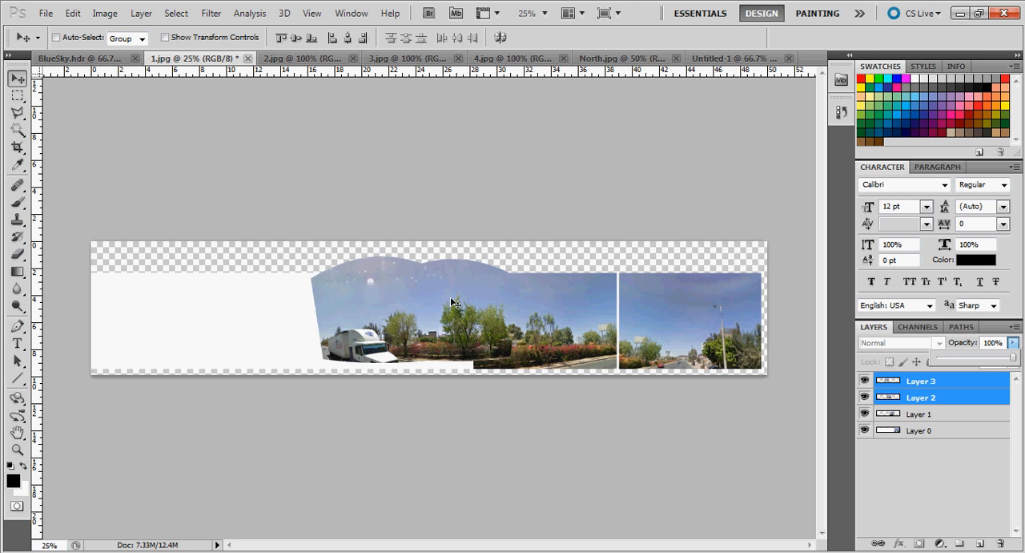
mouse_move(450, 298)
mouse_down()
mouse_move(463, 303)
mouse_move(436, 297)
mouse_move(432, 240)
mouse_move(400, 293)
mouse_move(447, 302)
mouse_up()
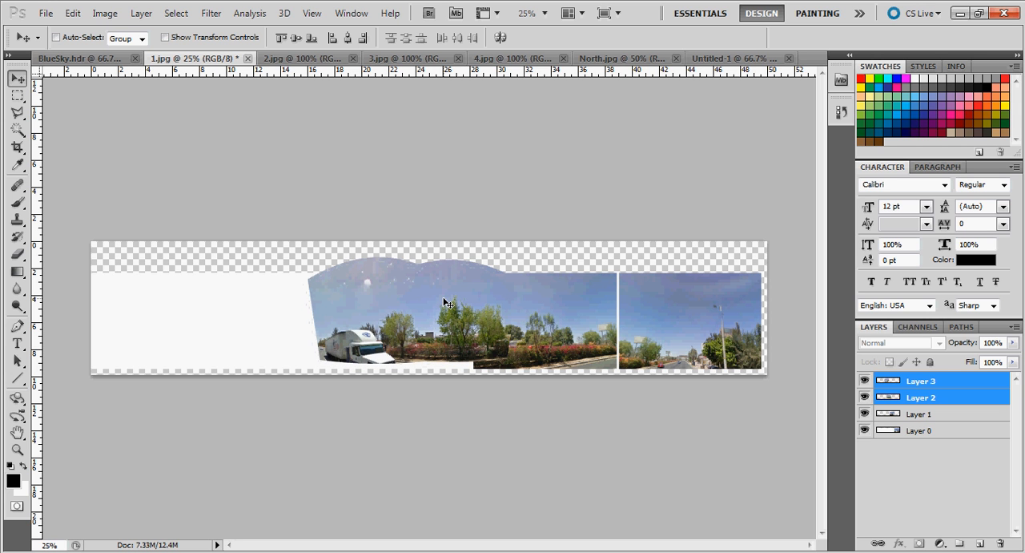
Move Layer 1 and Layer 0 together slightly up and right, until the road photo meets the canvas's right edge
click(921, 413)
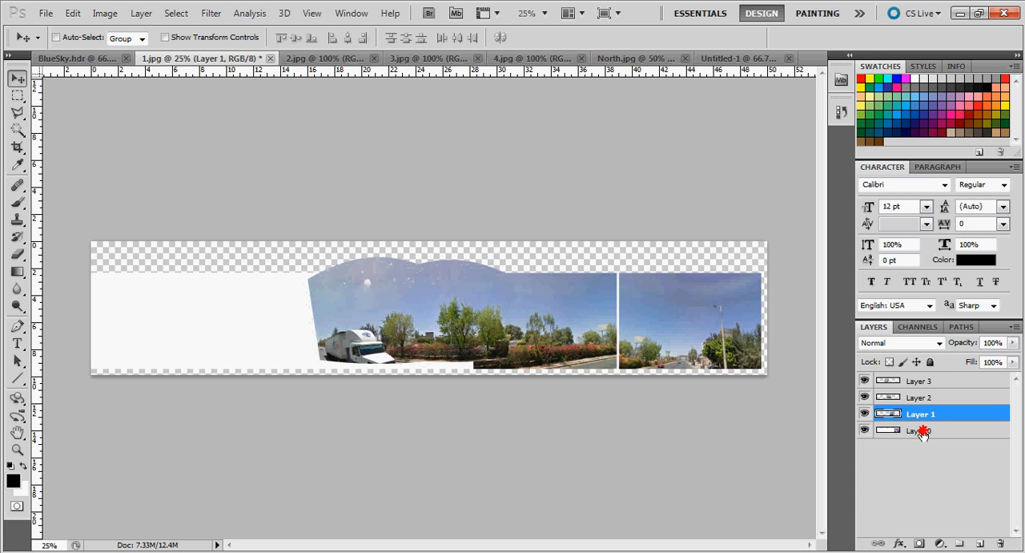
shift+click(922, 431)
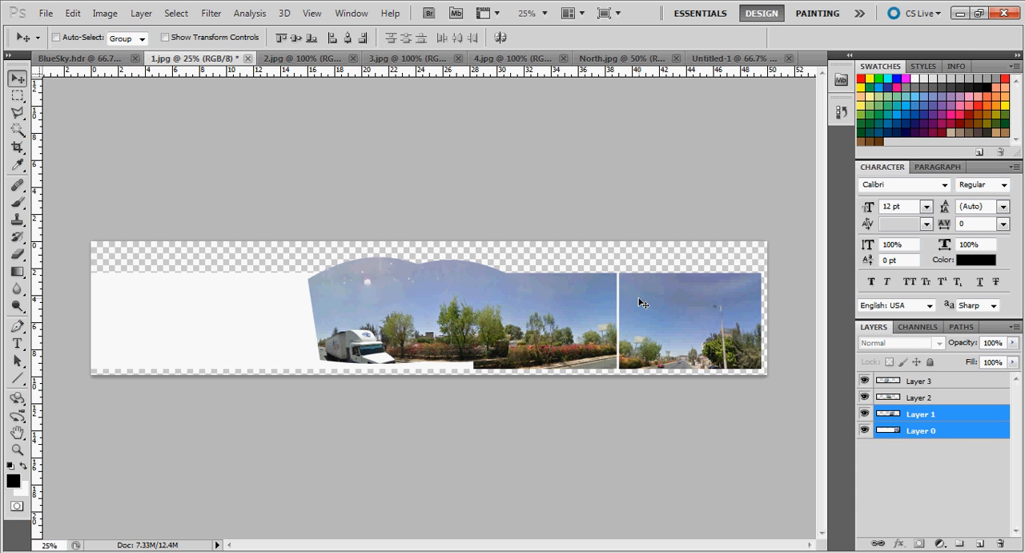
mouse_move(659, 314)
mouse_down()
mouse_move(647, 300)
mouse_move(666, 308)
mouse_up()
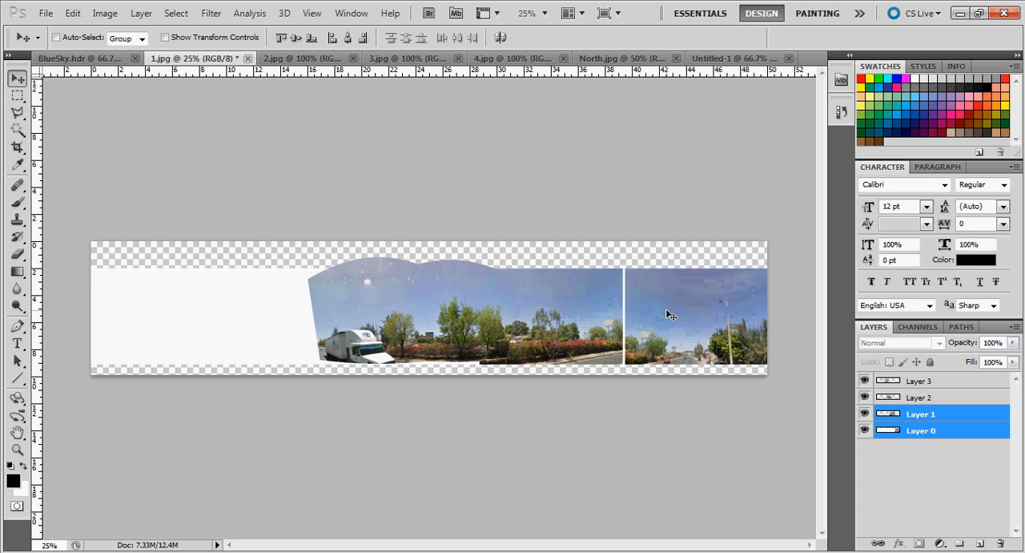
Nudge Layer 1 and Layer 0 together slightly down and left to line up the hedge photos
key(Down)
key(Down)
key(Left)
key(Left)
key(Left)
key(Left)
key(Left)
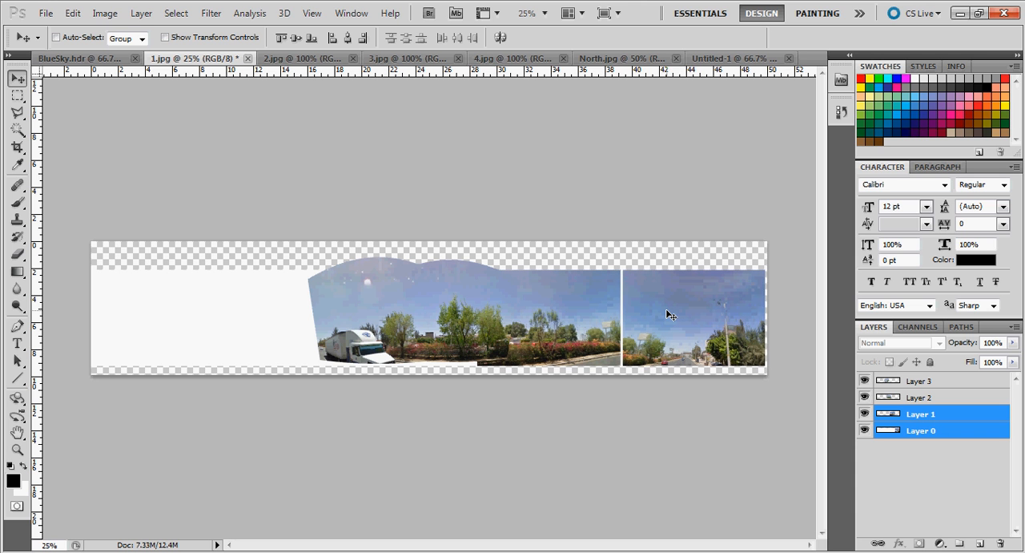
key(Down)
key(Down)
key(Left)
key(Left)
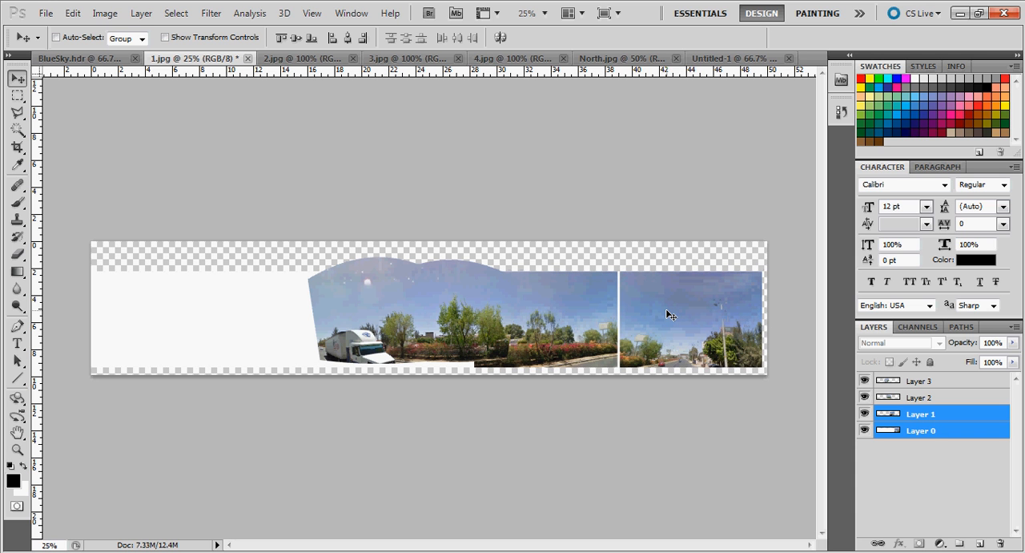
Move Layer 0 up and left to overlap the road in Layer 1, and crop the canvas to the stitched photos
click(934, 432)
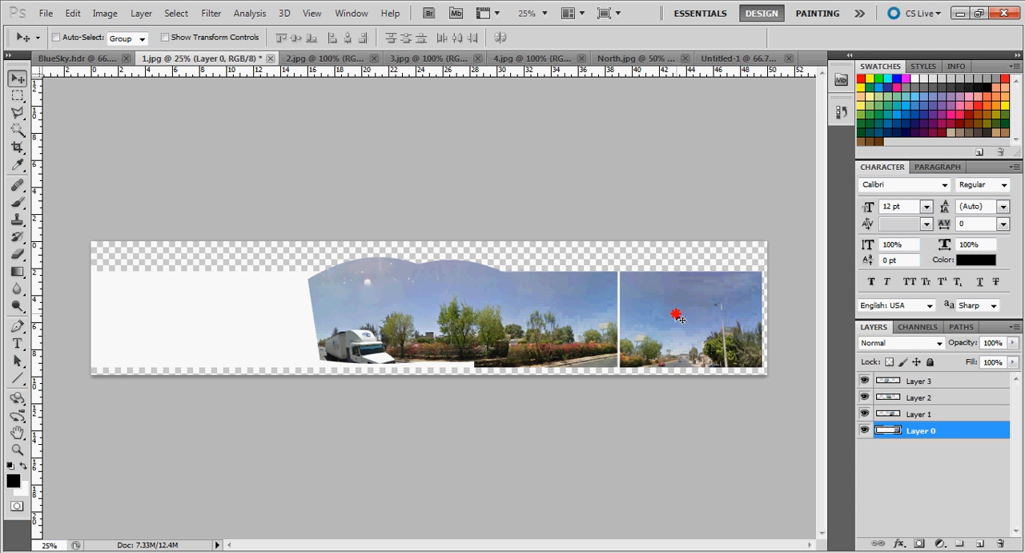
drag(678, 318, 644, 304)
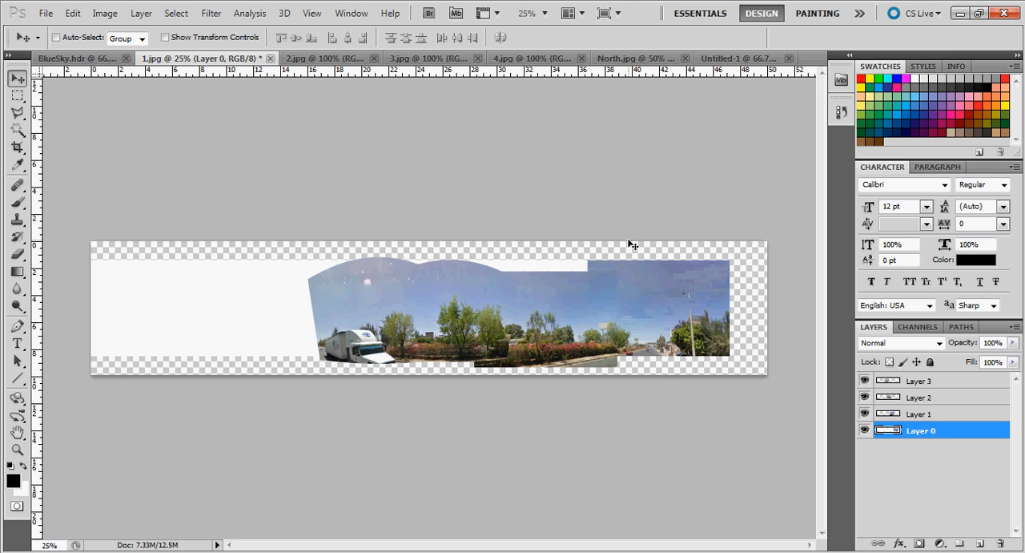
click(17, 146)
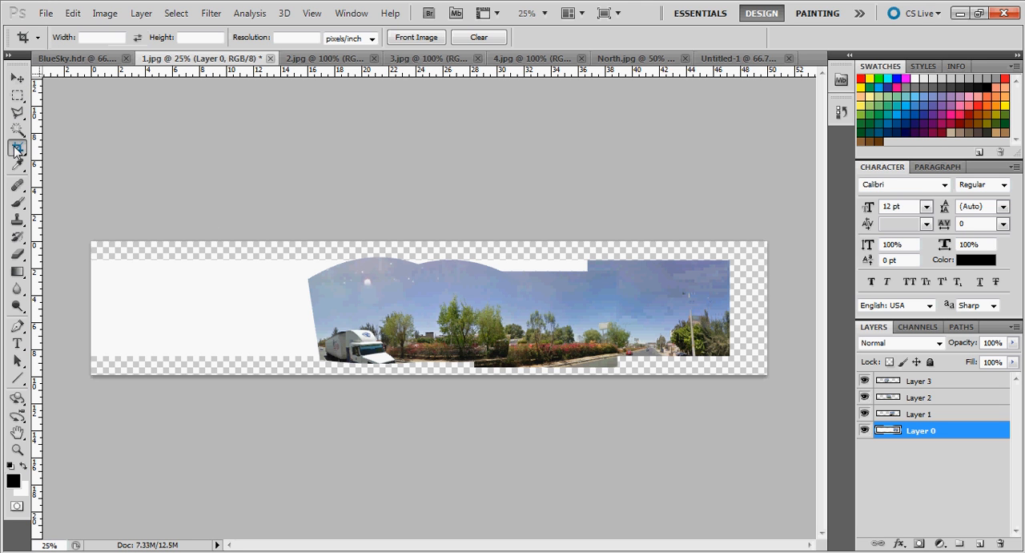
mouse_move(314, 276)
mouse_down()
mouse_move(608, 322)
mouse_move(730, 356)
mouse_up()
key(Return)
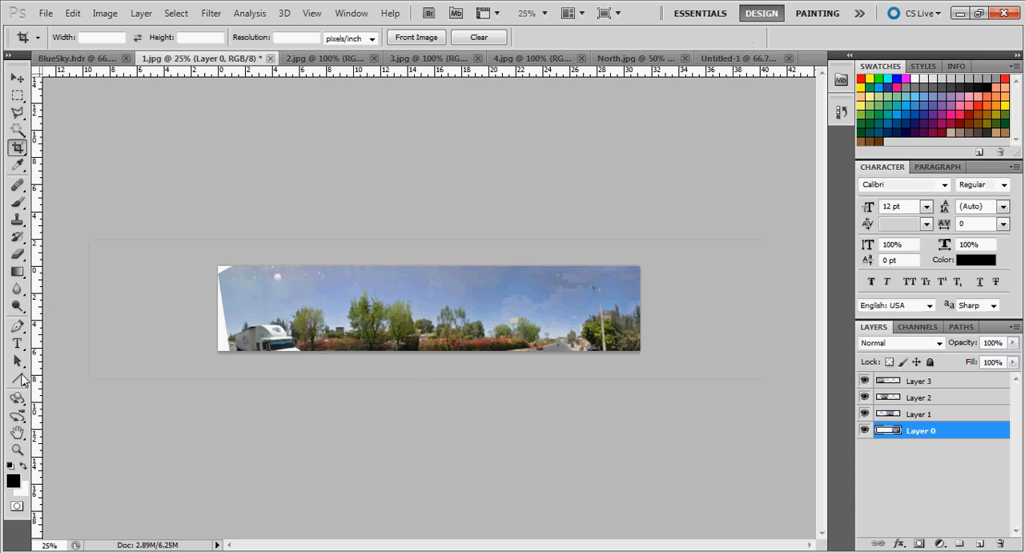
Set the content-aware Spot Healing Brush to 45 px and try to heal the hedge seam beside the tall trees
click(17, 449)
click(403, 328)
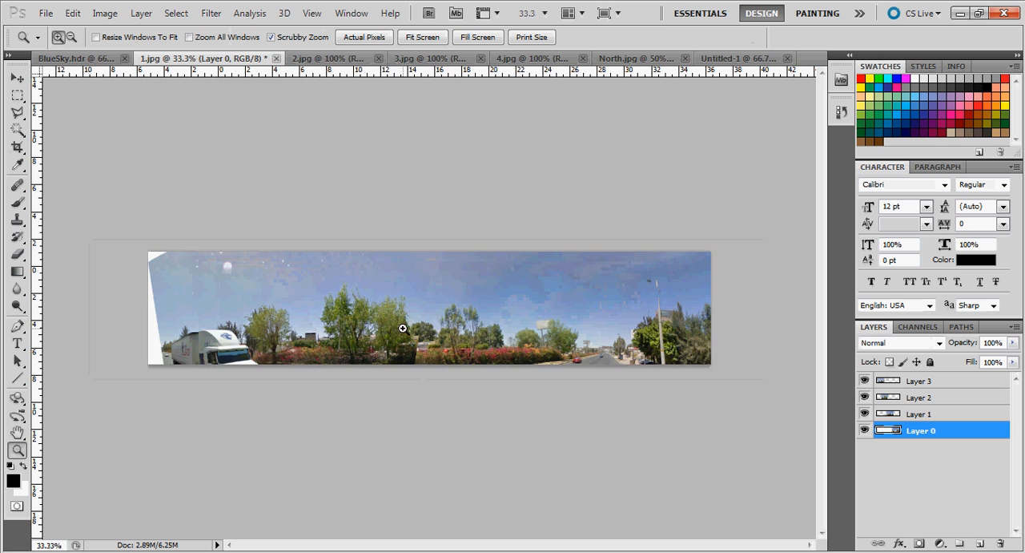
click(404, 328)
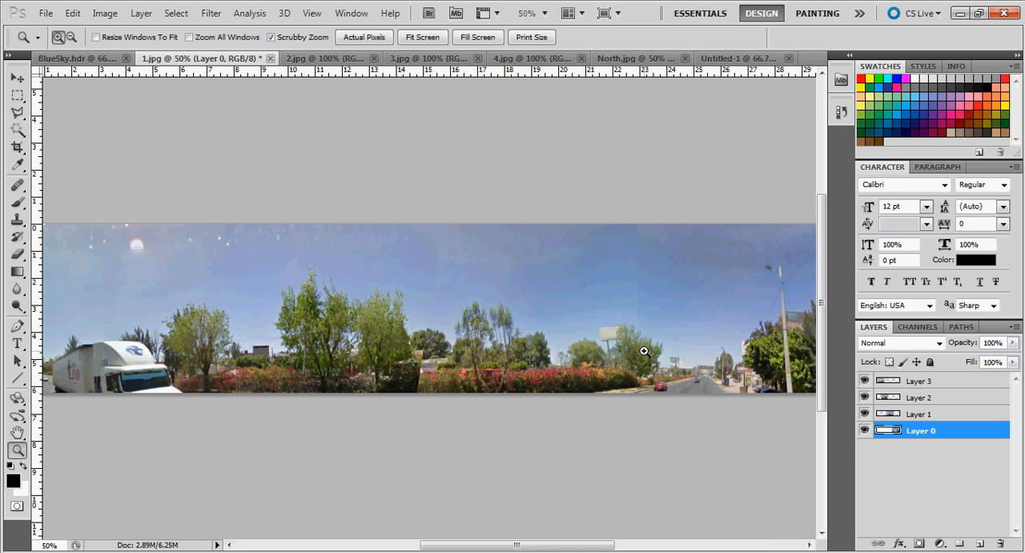
drag(584, 545, 560, 545)
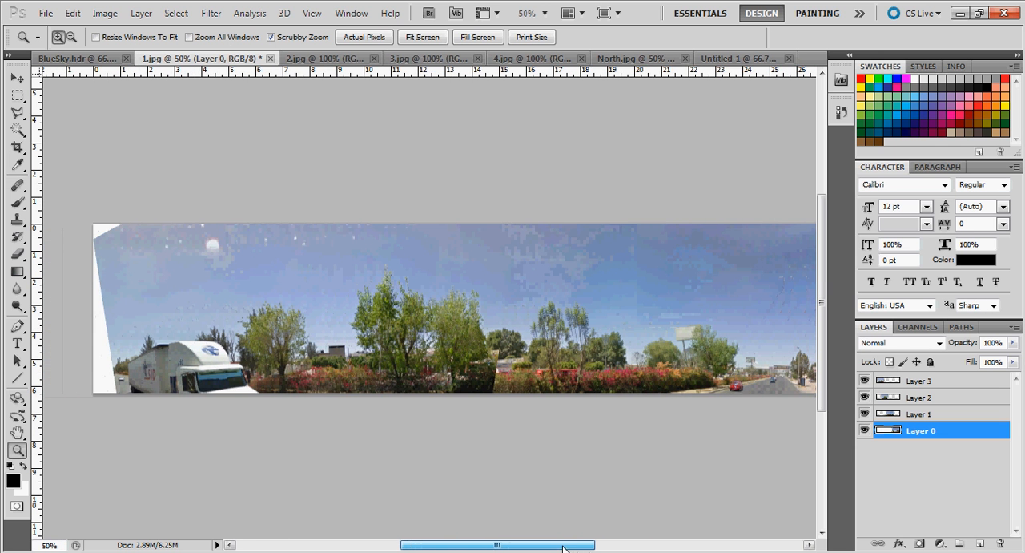
click(504, 387)
click(497, 380)
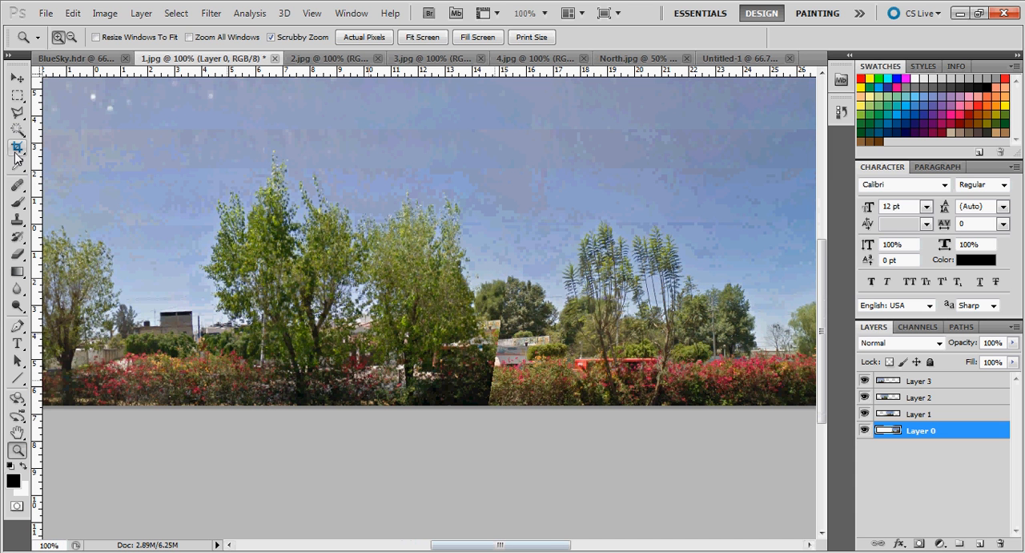
drag(15, 186, 76, 188)
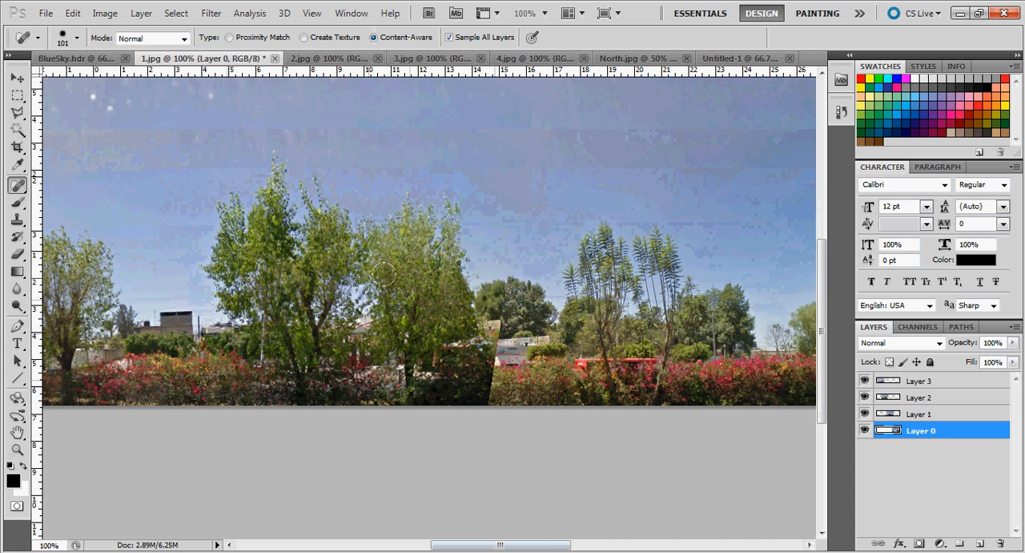
click(77, 39)
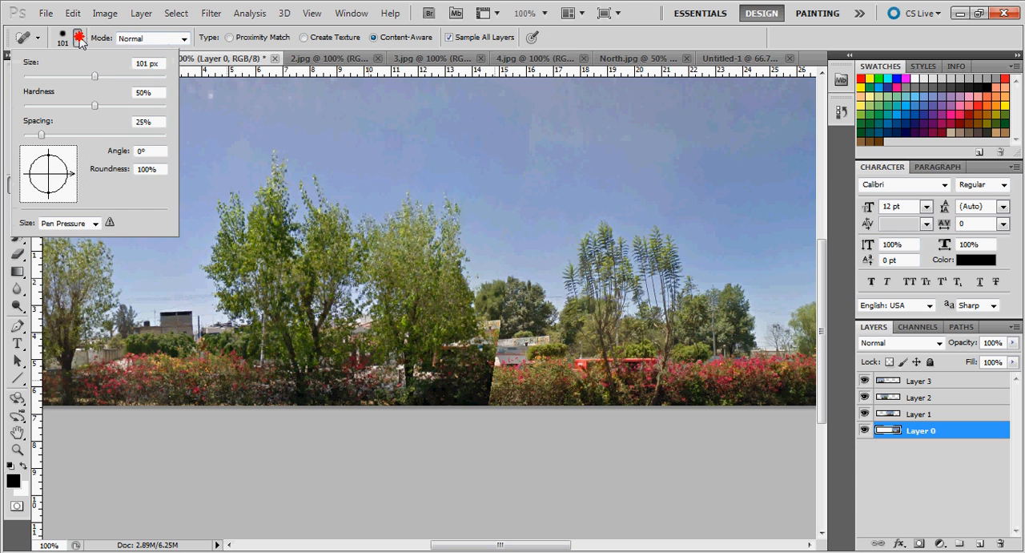
drag(96, 77, 54, 77)
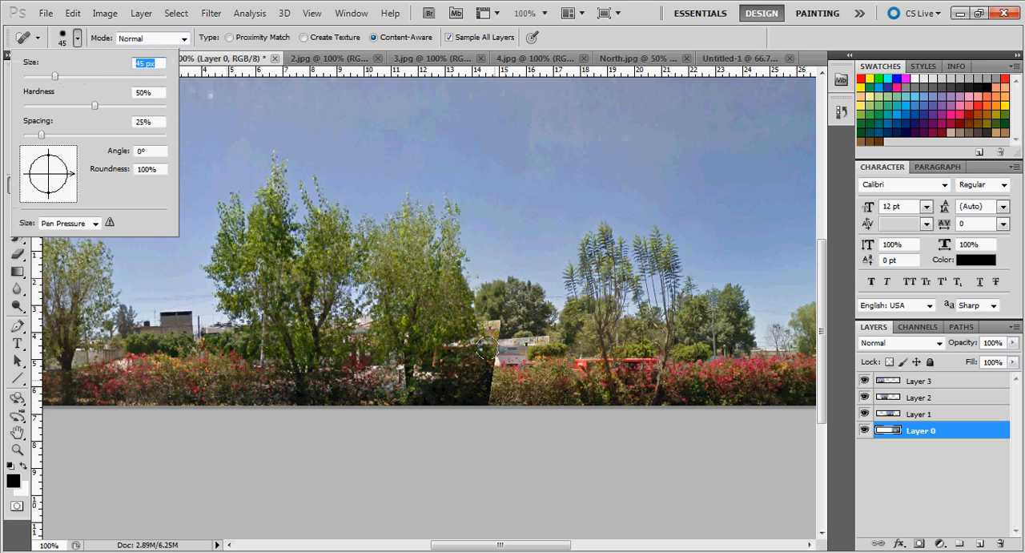
mouse_move(507, 258)
mouse_down()
mouse_move(487, 331)
mouse_move(487, 382)
mouse_up()
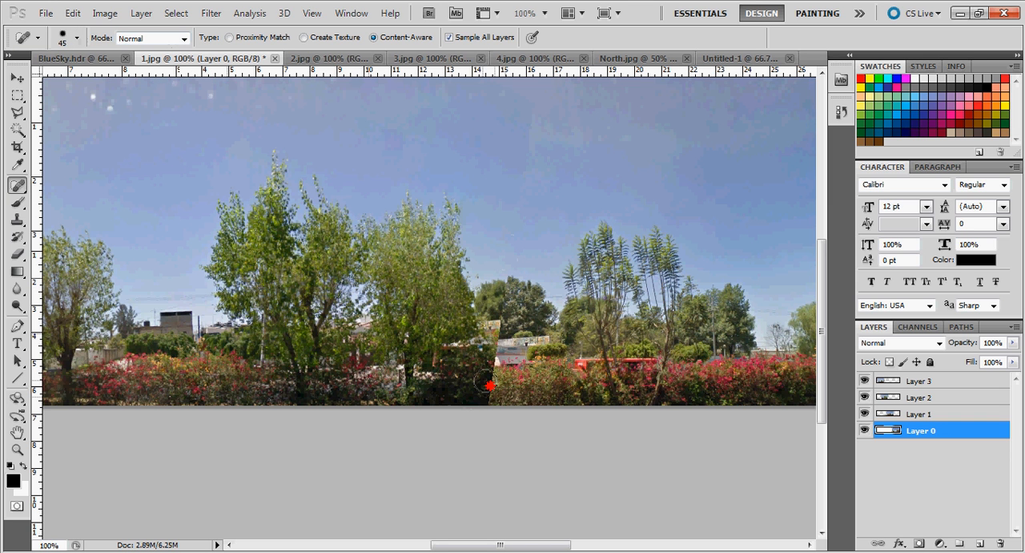
Merge all panorama layers into one and heal the dark seam in the hedge beside the tall trees
click(1014, 326)
click(905, 463)
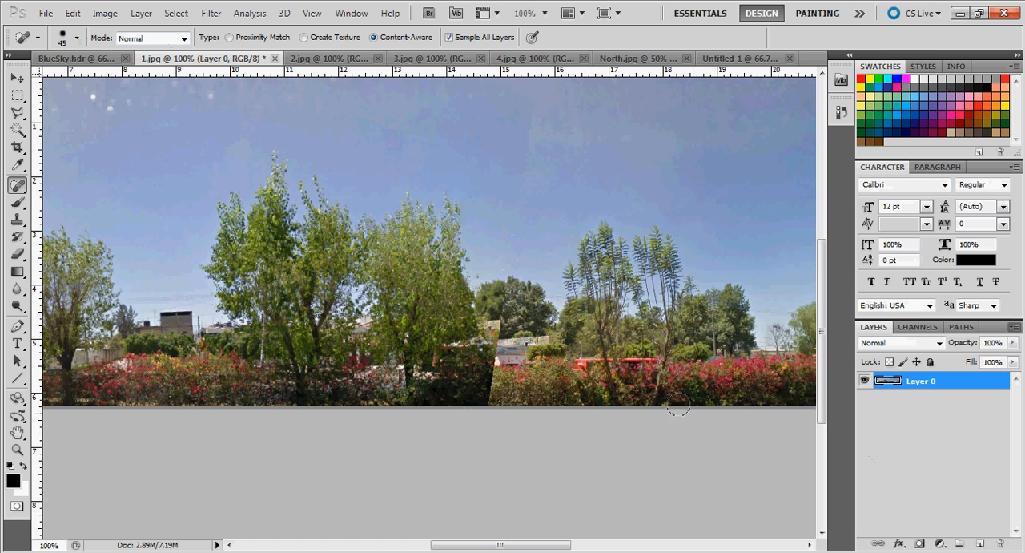
mouse_move(503, 266)
mouse_down()
mouse_move(485, 392)
mouse_move(508, 329)
mouse_up()
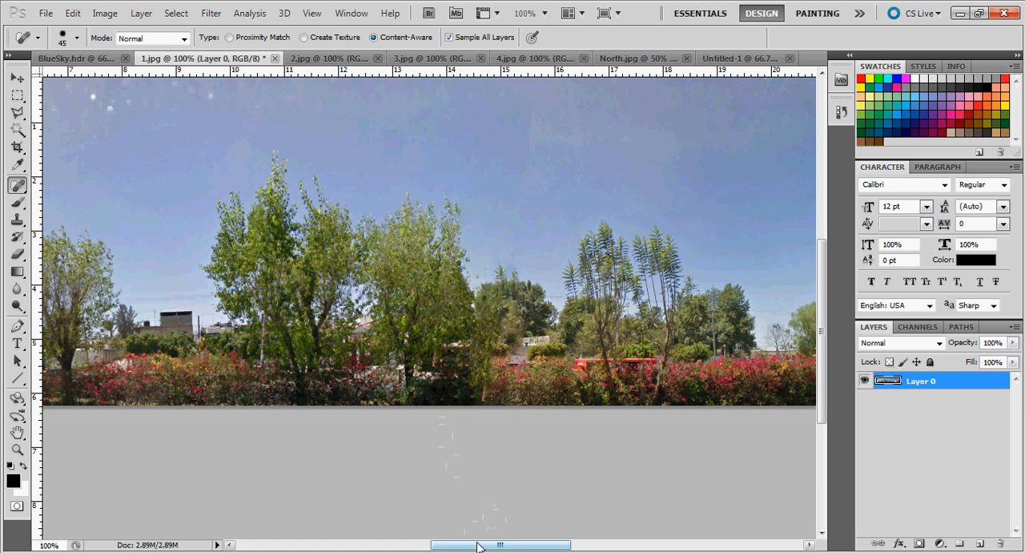
Heal the white wedge along the panorama's left edge and the white upper-left corner with the Spot Healing Brush
drag(481, 544, 392, 544)
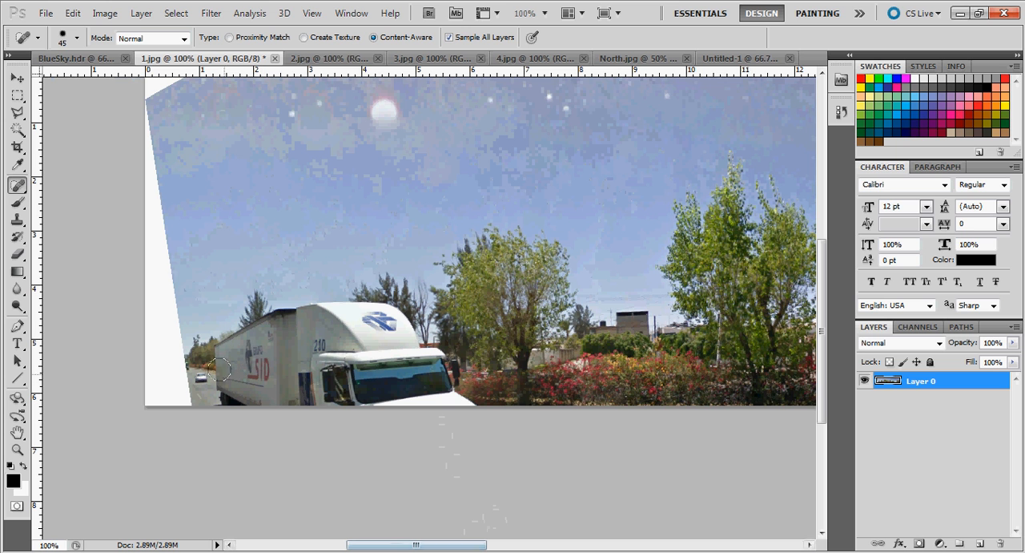
mouse_move(148, 116)
mouse_down()
mouse_move(142, 382)
mouse_move(186, 406)
mouse_move(151, 184)
mouse_move(153, 338)
mouse_move(165, 385)
mouse_move(163, 302)
mouse_up()
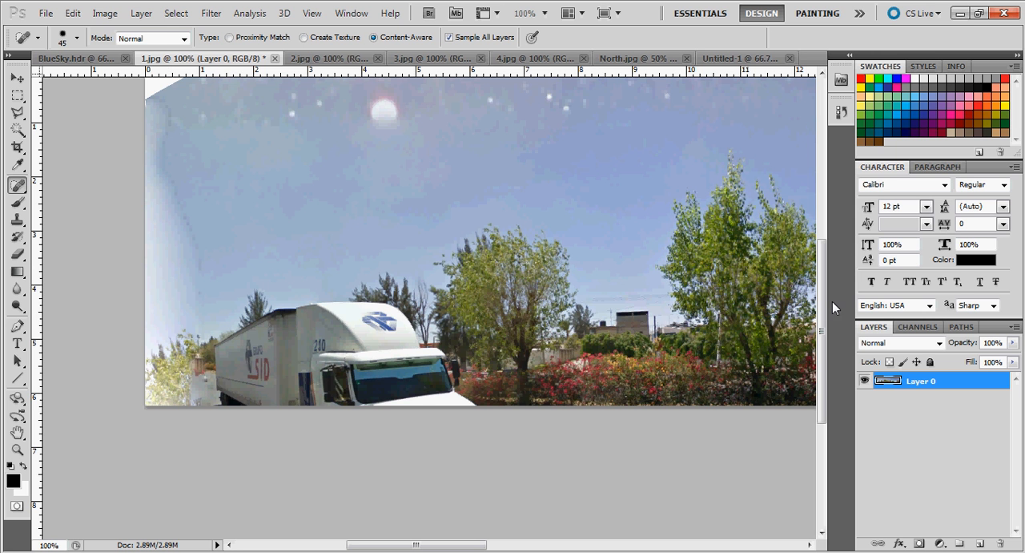
drag(823, 289, 825, 189)
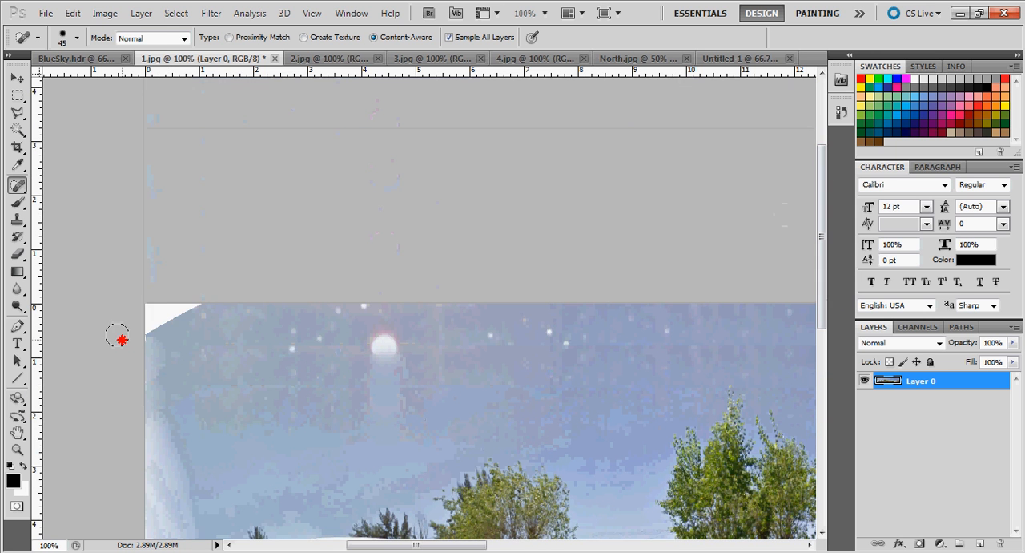
mouse_move(116, 337)
mouse_down()
mouse_move(222, 288)
mouse_move(137, 297)
mouse_move(151, 352)
mouse_move(144, 383)
mouse_up()
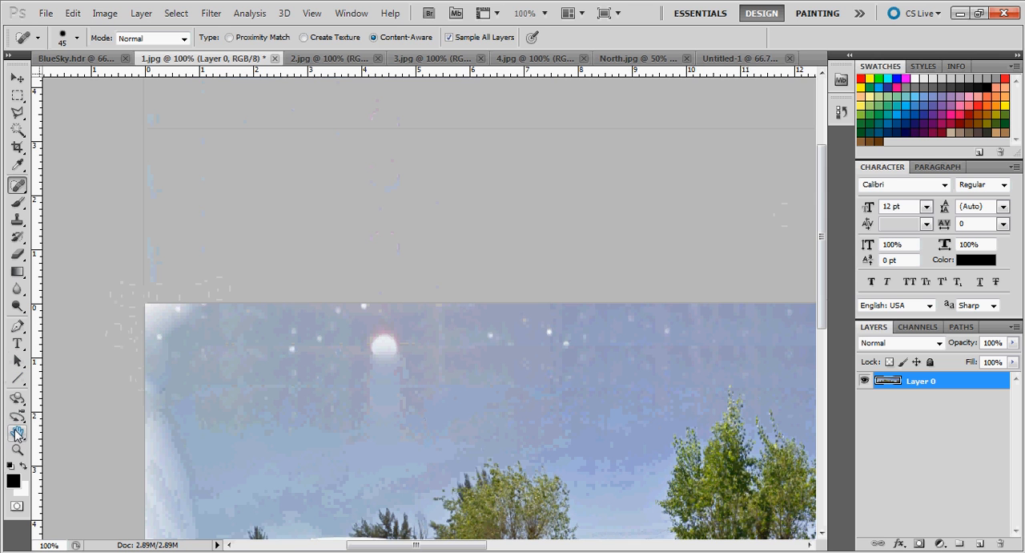
Fit the whole panorama in view and heal the sky seams above the trees with the Spot Healing Brush
double_click(17, 432)
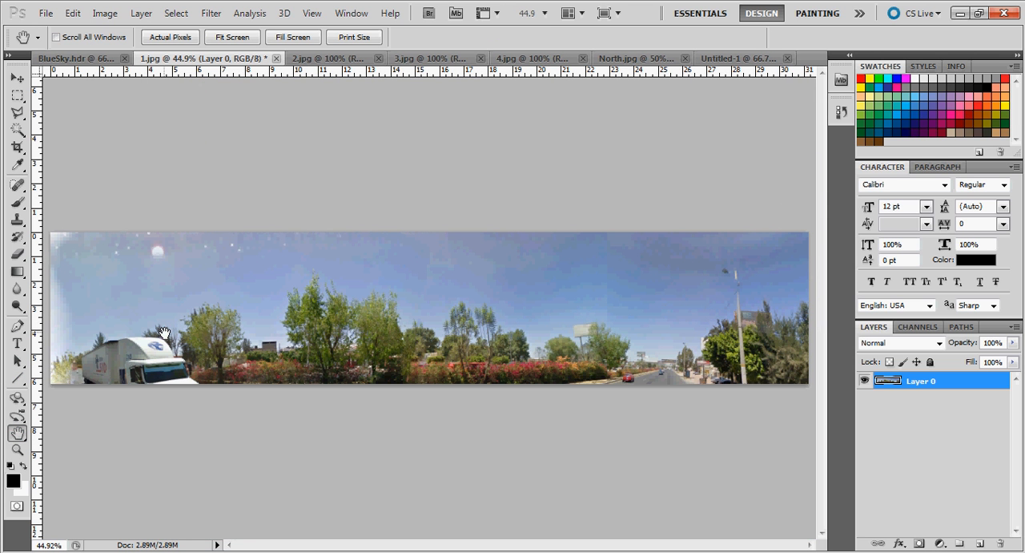
click(18, 185)
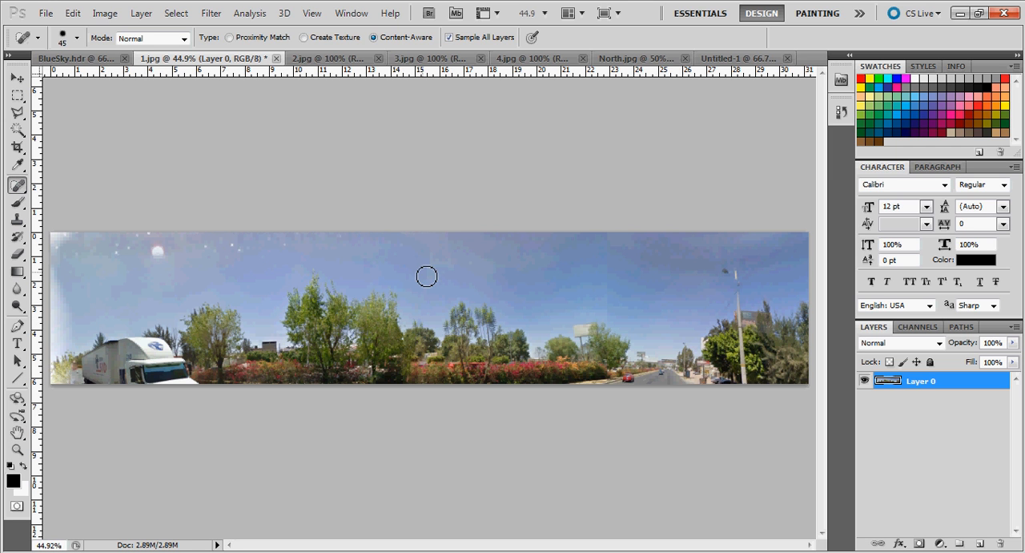
mouse_move(433, 277)
mouse_down()
mouse_move(405, 230)
mouse_move(485, 236)
mouse_move(448, 251)
mouse_move(443, 278)
mouse_up()
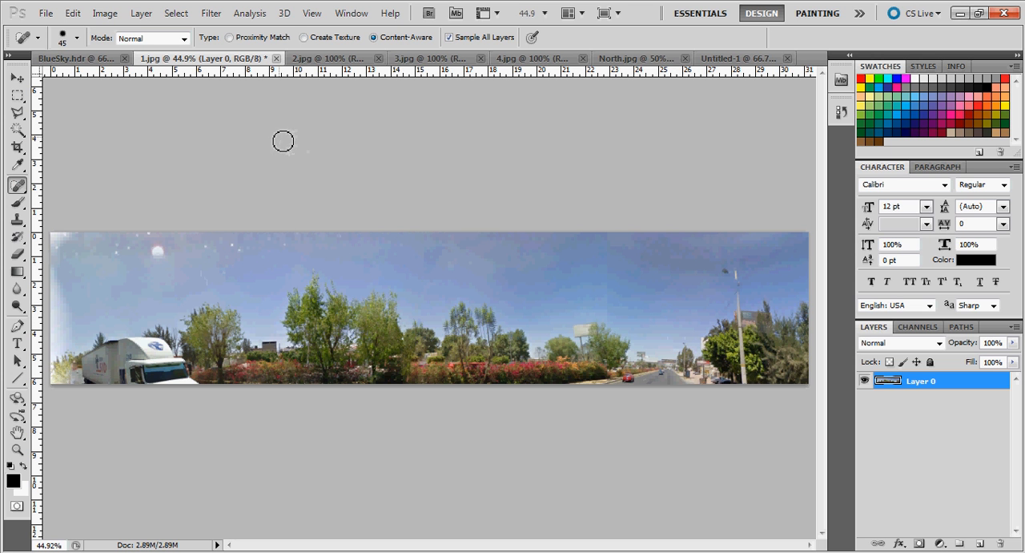
Examine the North.jpg panorama, and switch to Google Maps in Firefox to view the site's surroundings in satellite view
click(627, 59)
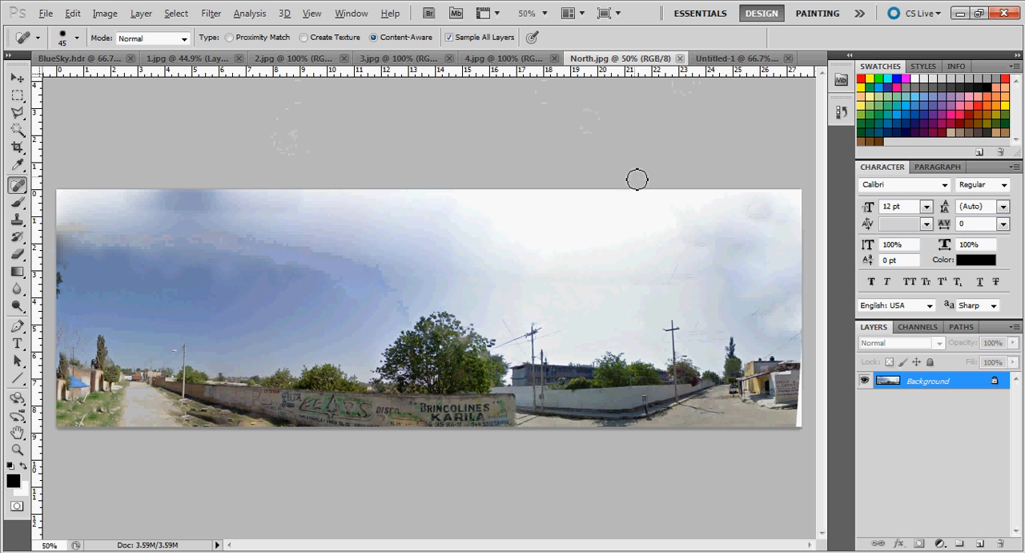
key(alt+Tab)
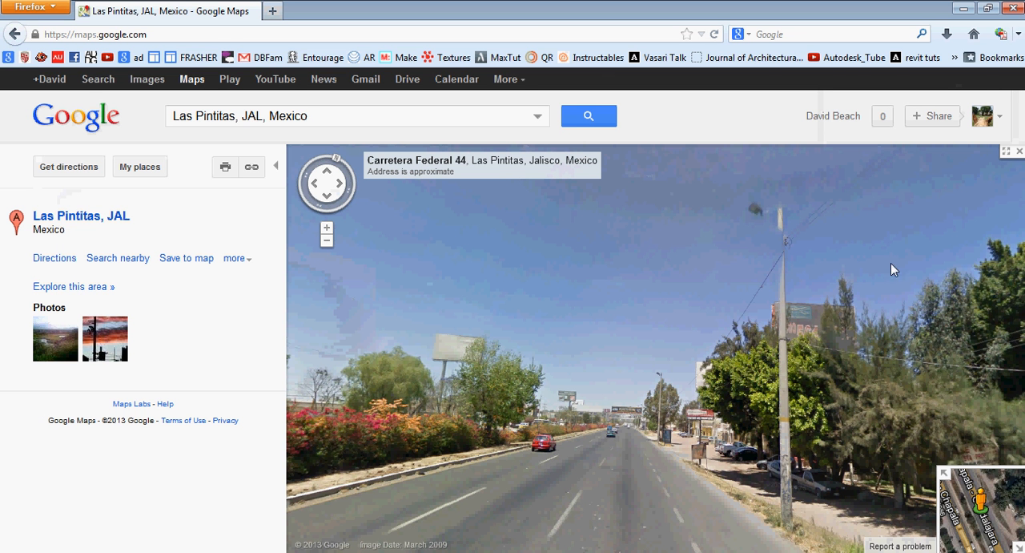
click(1017, 153)
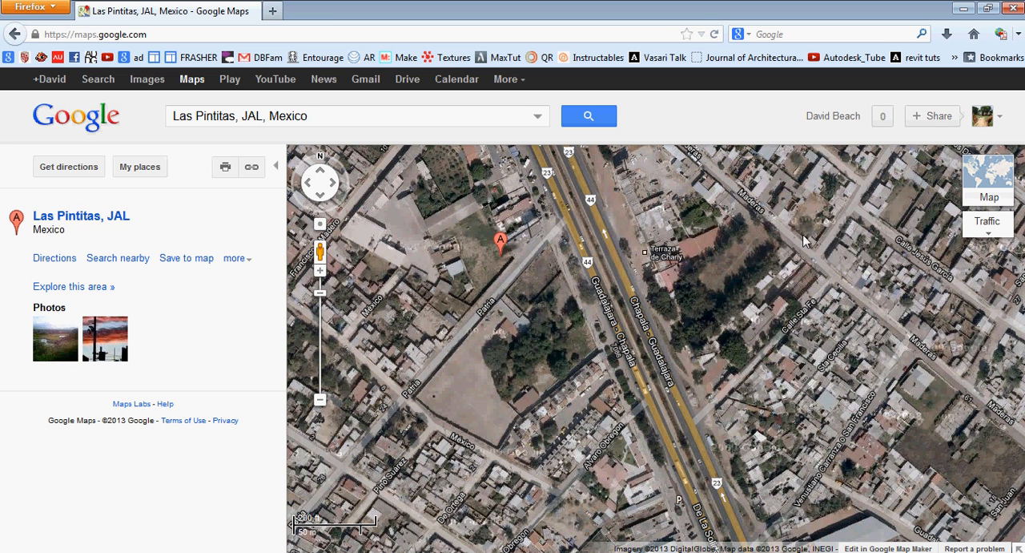
drag(806, 224, 619, 350)
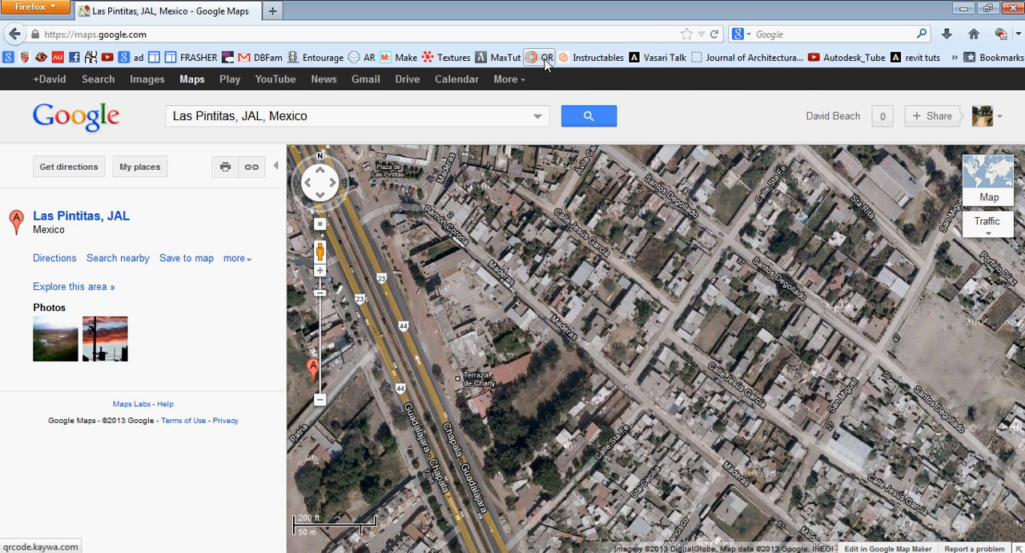
click(1014, 9)
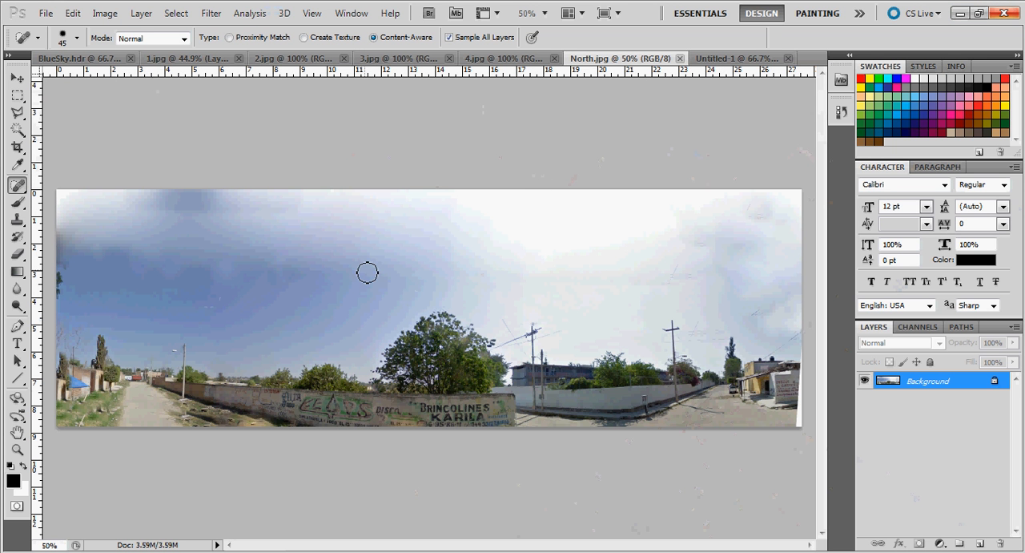
Copy the entire 1.jpg panorama and paste it into BlueSky.hdr as a new layer
click(81, 59)
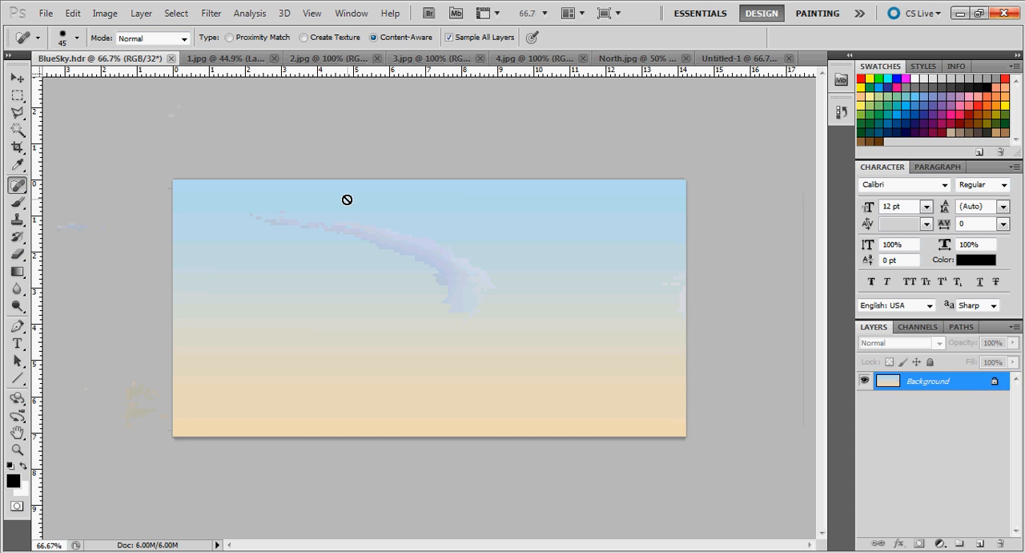
click(229, 59)
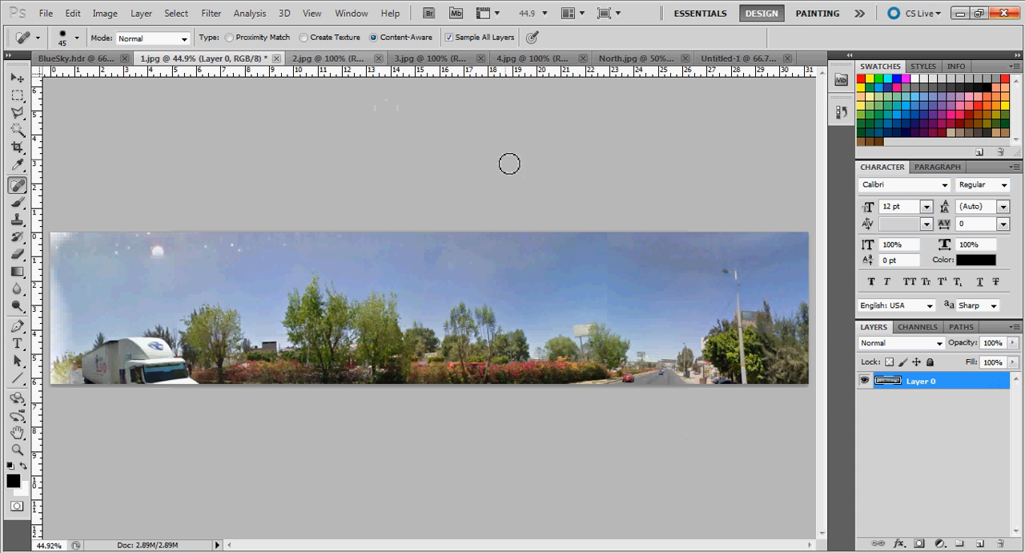
click(72, 13)
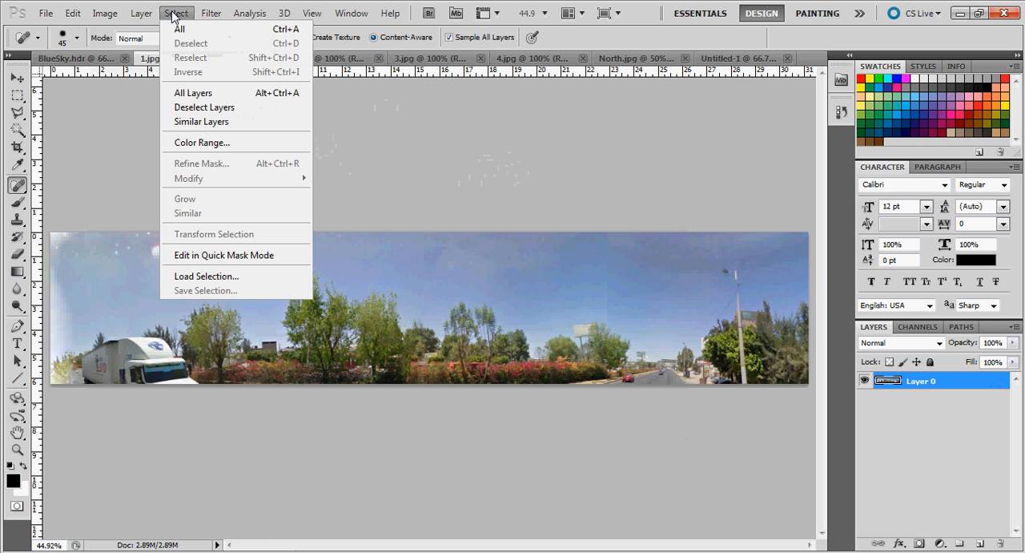
click(179, 32)
click(72, 12)
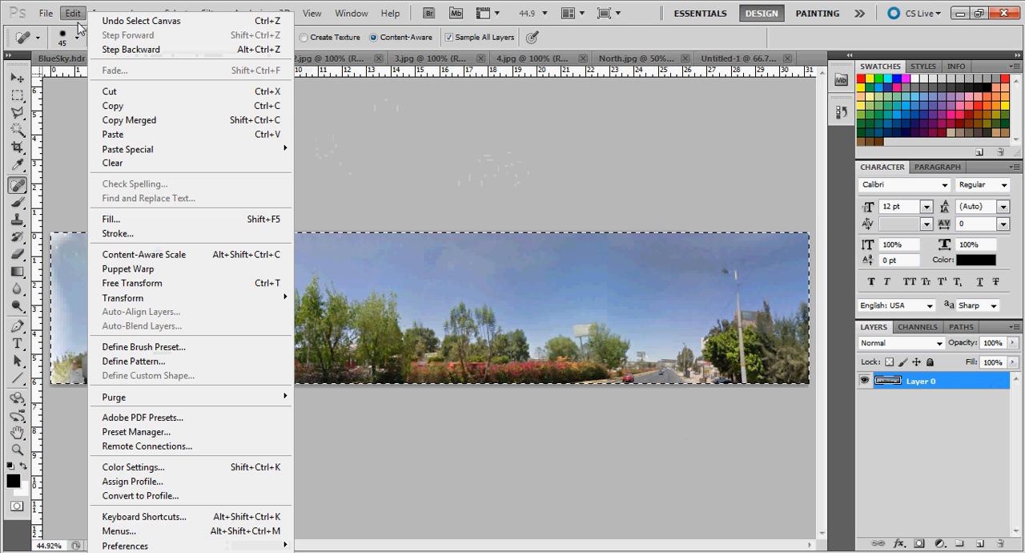
click(96, 101)
click(76, 58)
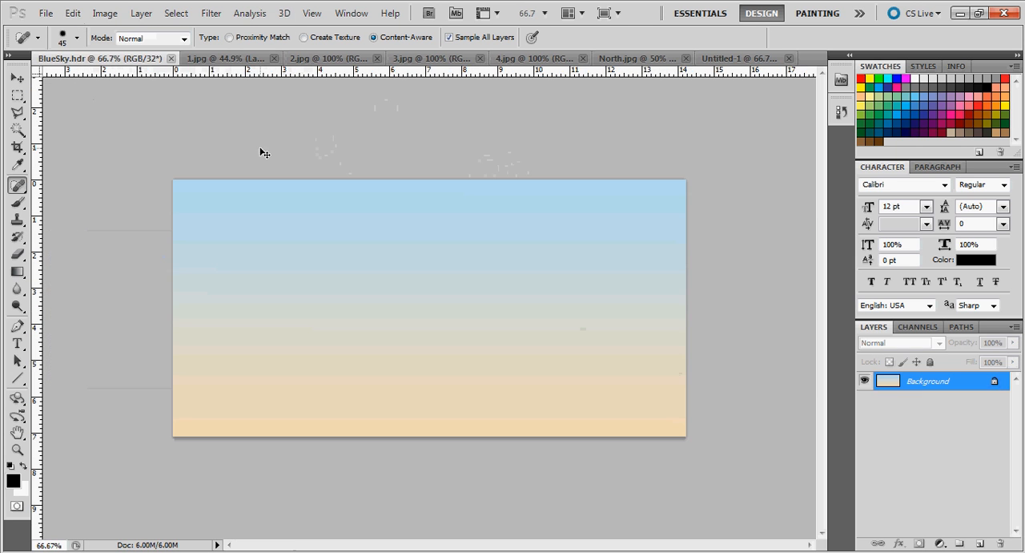
key(ctrl+v)
click(565, 267)
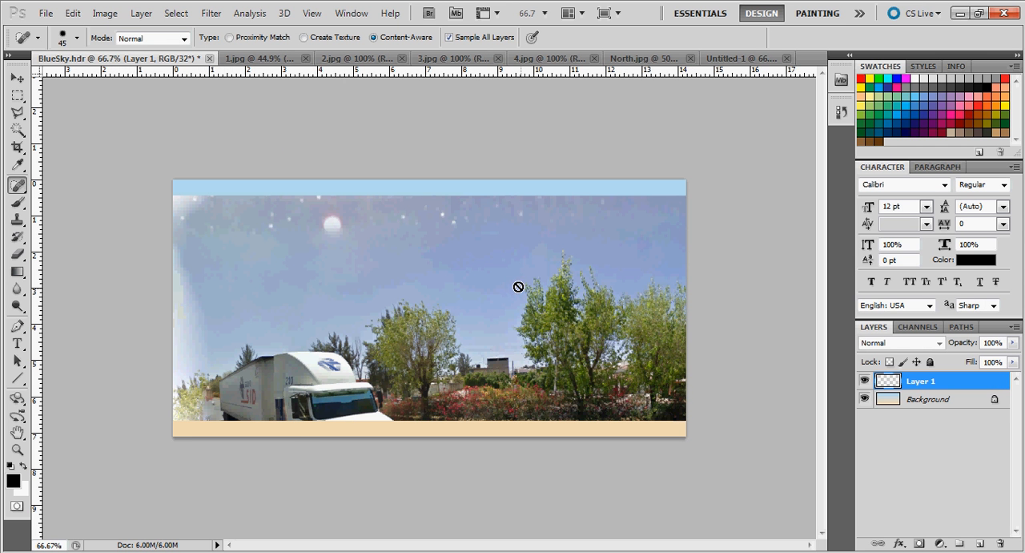
Scale the pasted panorama layer down to about 22.6% and align it with the canvas's upper-left corner
click(73, 15)
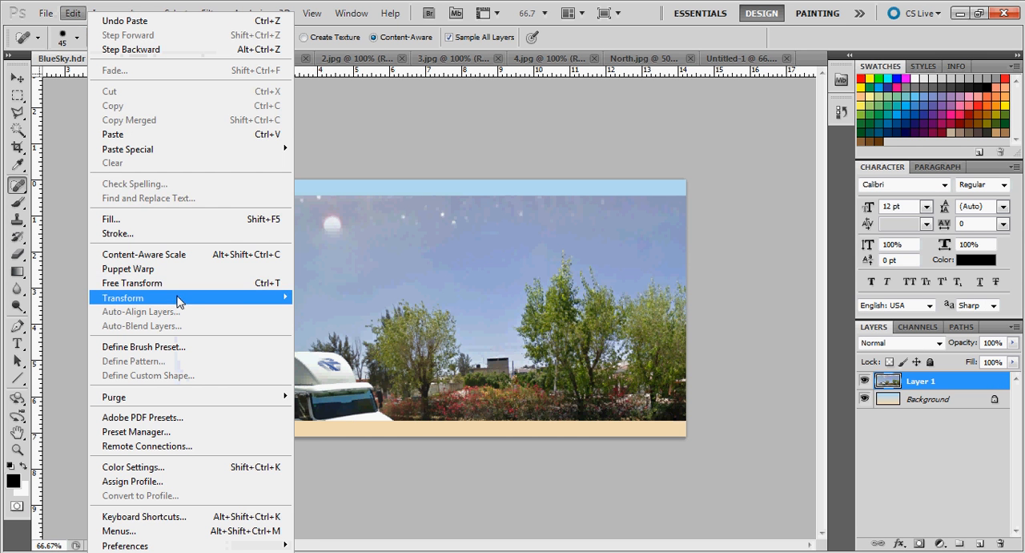
mouse_move(201, 302)
click(335, 323)
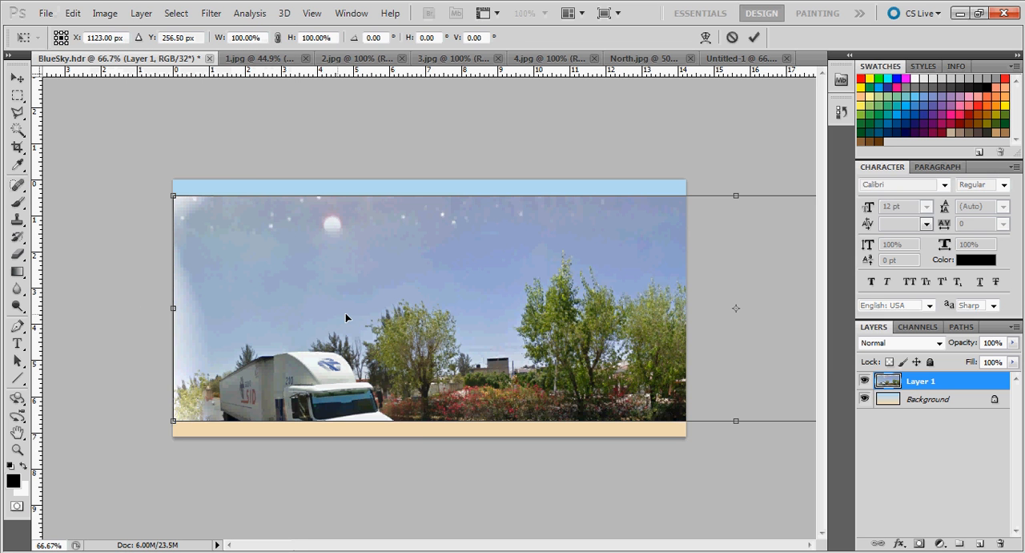
drag(441, 325, 317, 263)
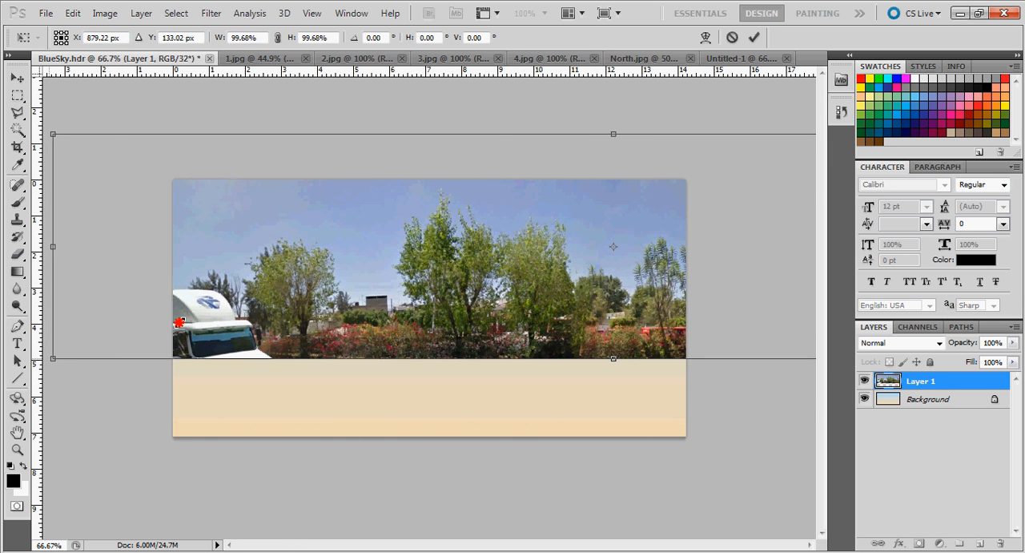
shift+drag(48, 359, 537, 261)
drag(610, 249, 570, 263)
drag(332, 284, 107, 283)
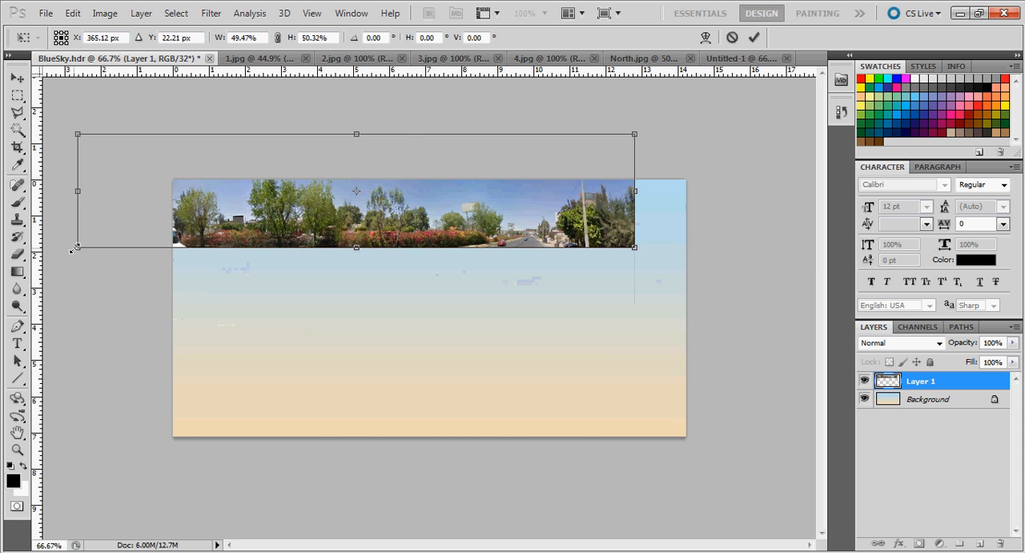
shift+drag(76, 247, 369, 192)
drag(447, 164, 242, 201)
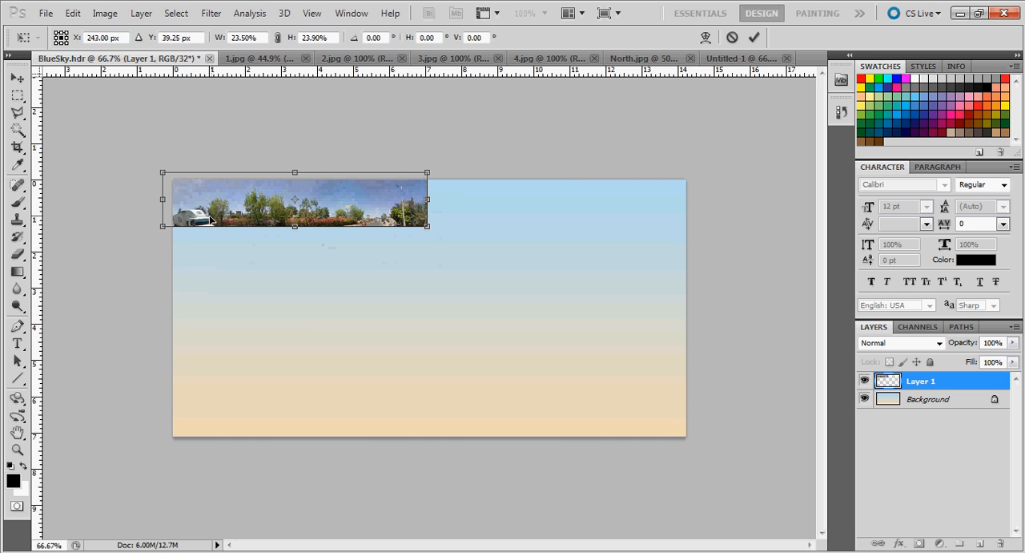
drag(161, 227, 174, 223)
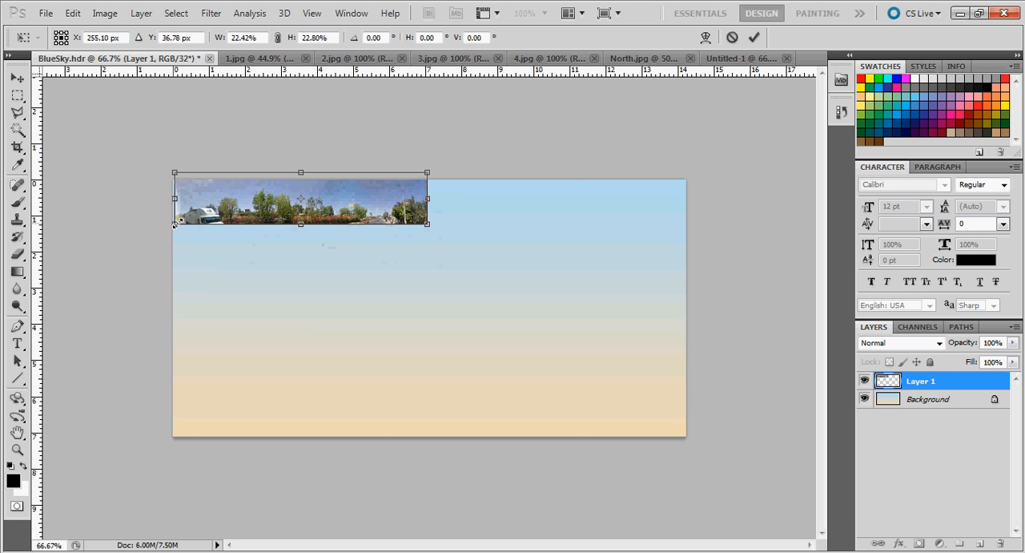
drag(221, 201, 226, 210)
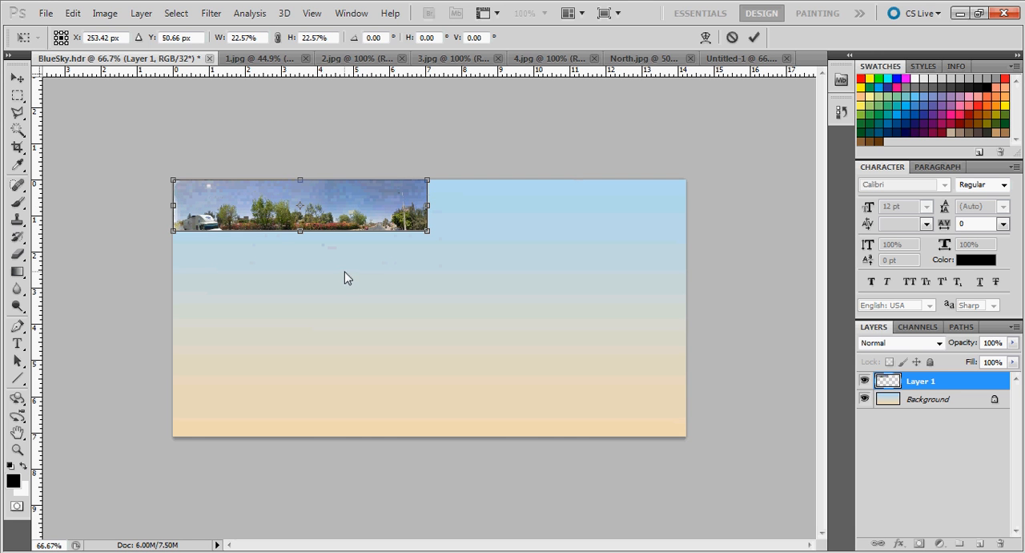
Place a vertical guide near the canvas's middle and scale the panorama to reach it, about 22.4% wide and 47.7% high, around mid-height
drag(37, 172, 426, 164)
drag(427, 229, 427, 228)
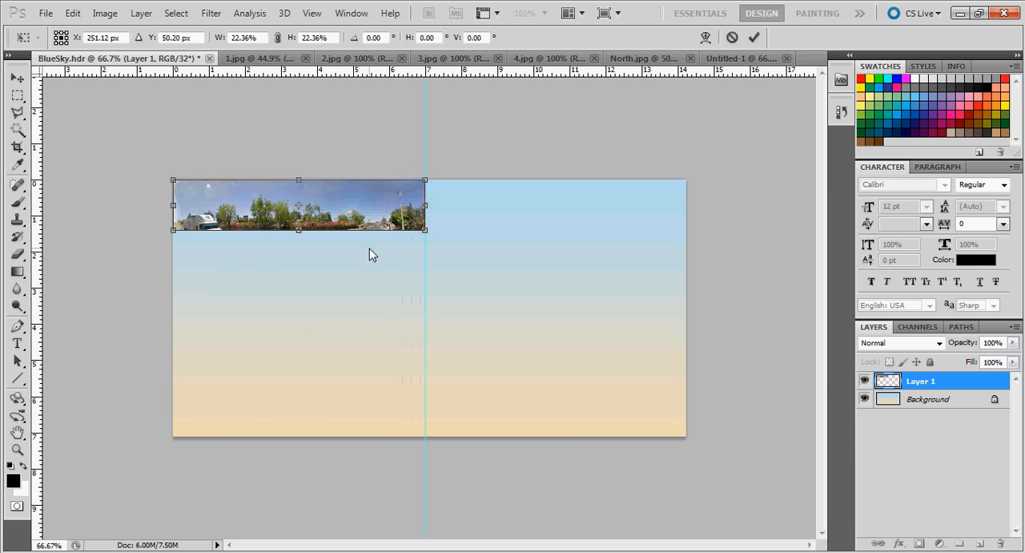
drag(300, 248, 301, 322)
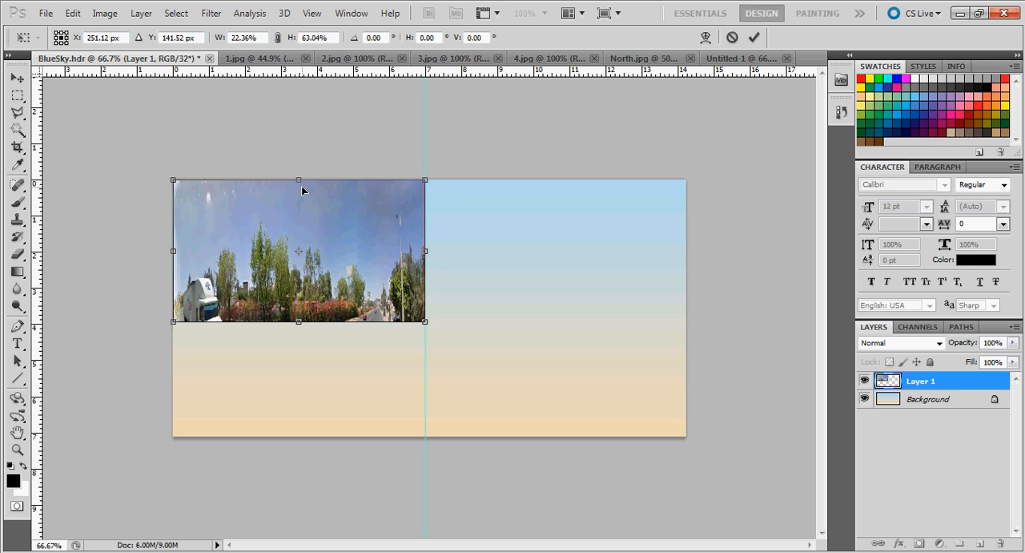
drag(298, 182, 298, 216)
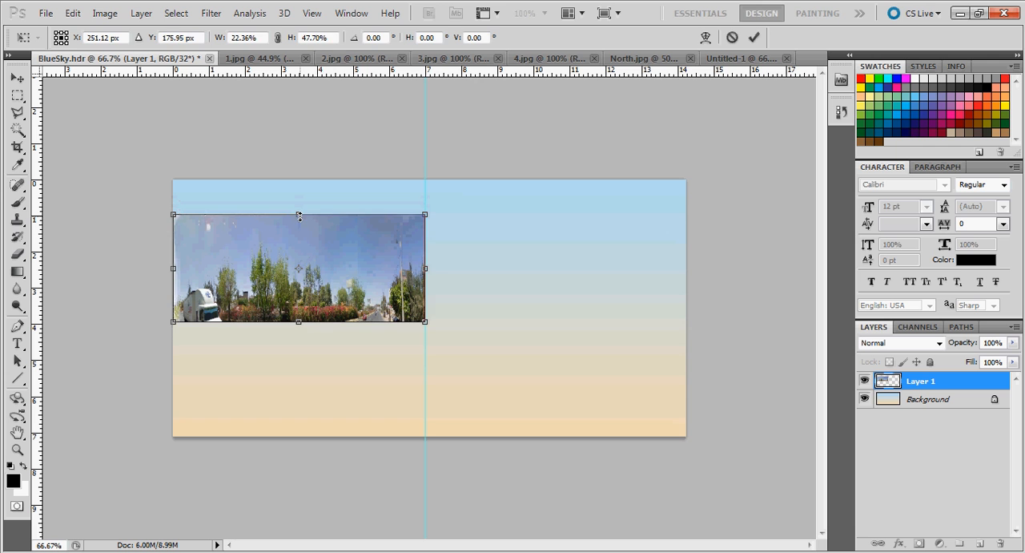
key(Return)
key(j)
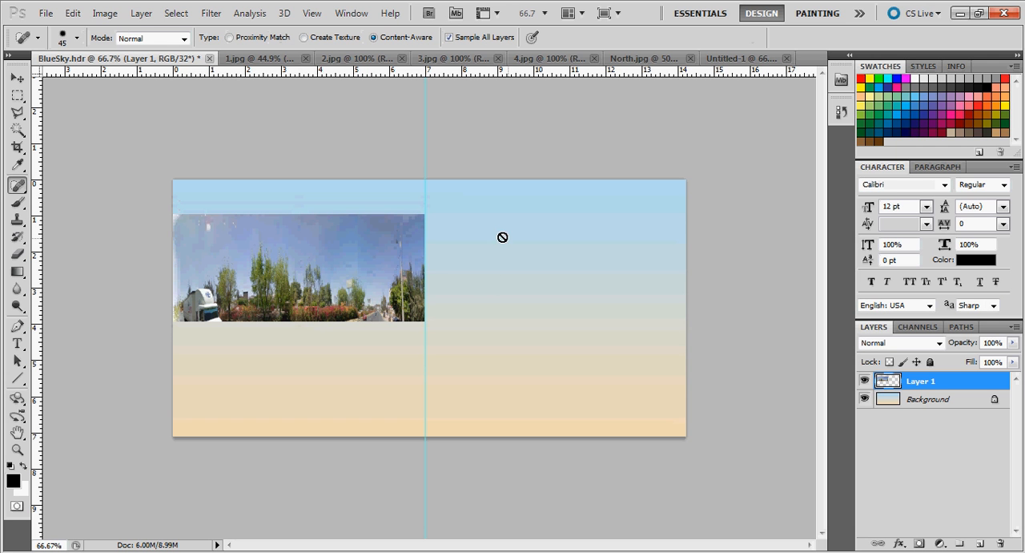
Copy the entire North.jpg panorama and paste it into BlueSky.hdr as a new layer
click(632, 59)
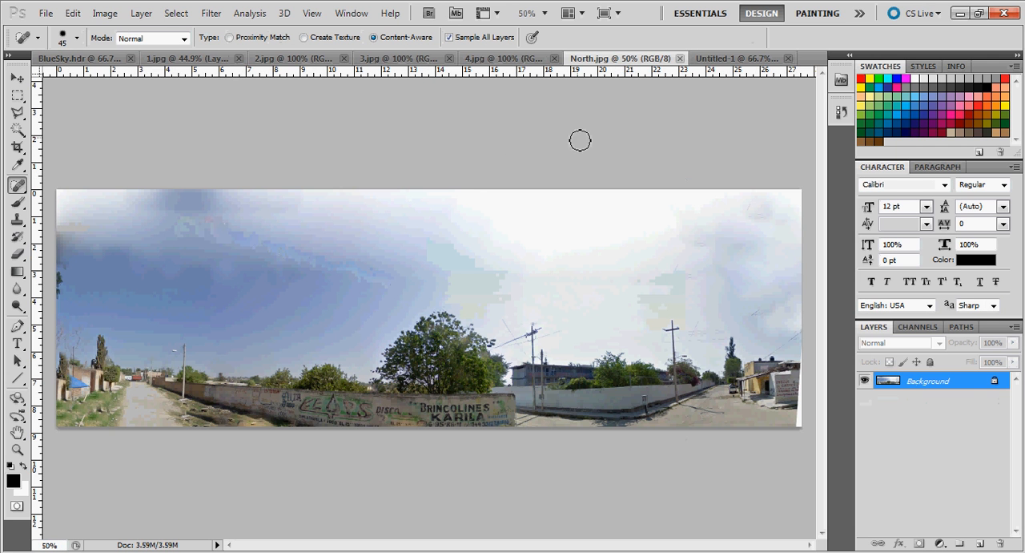
click(178, 16)
click(185, 28)
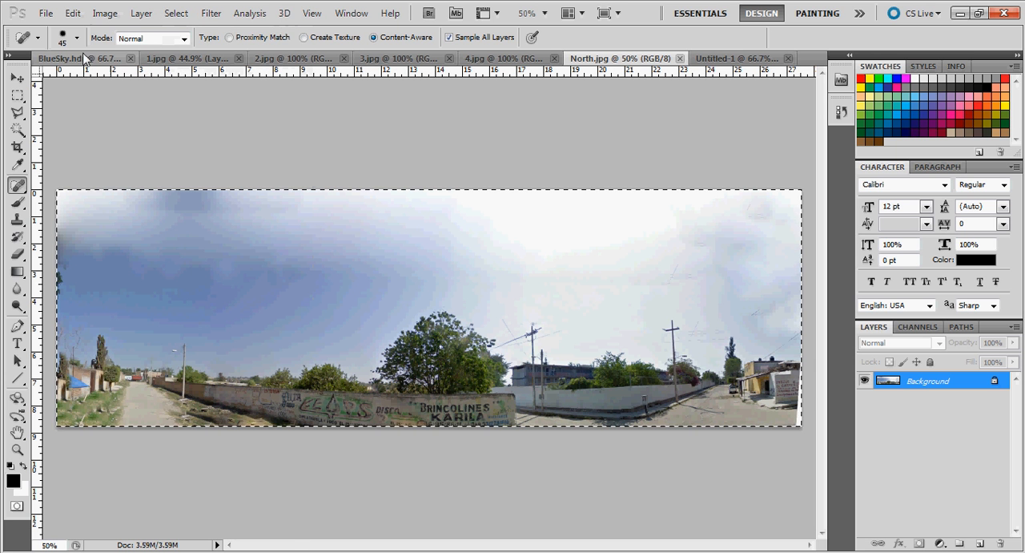
click(72, 13)
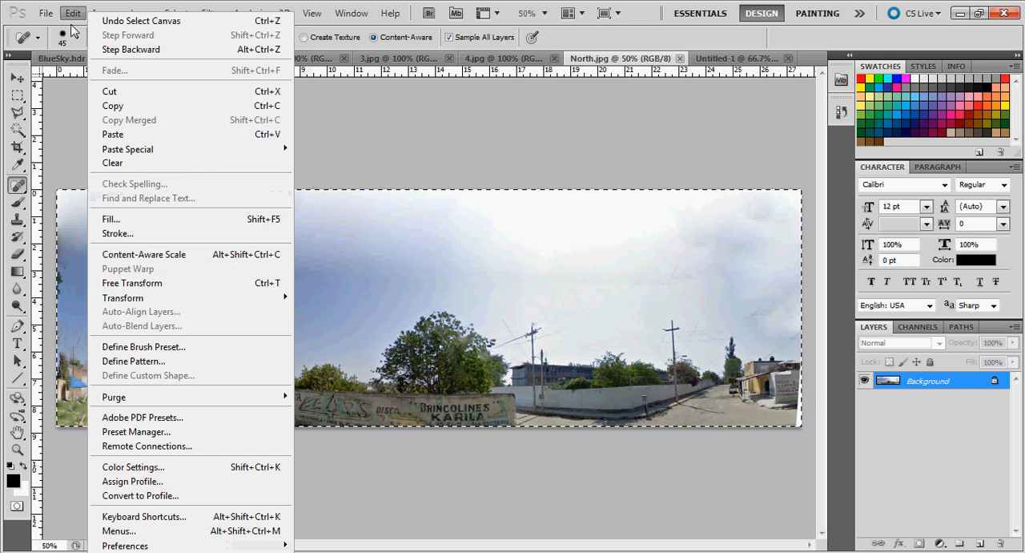
click(114, 103)
click(78, 59)
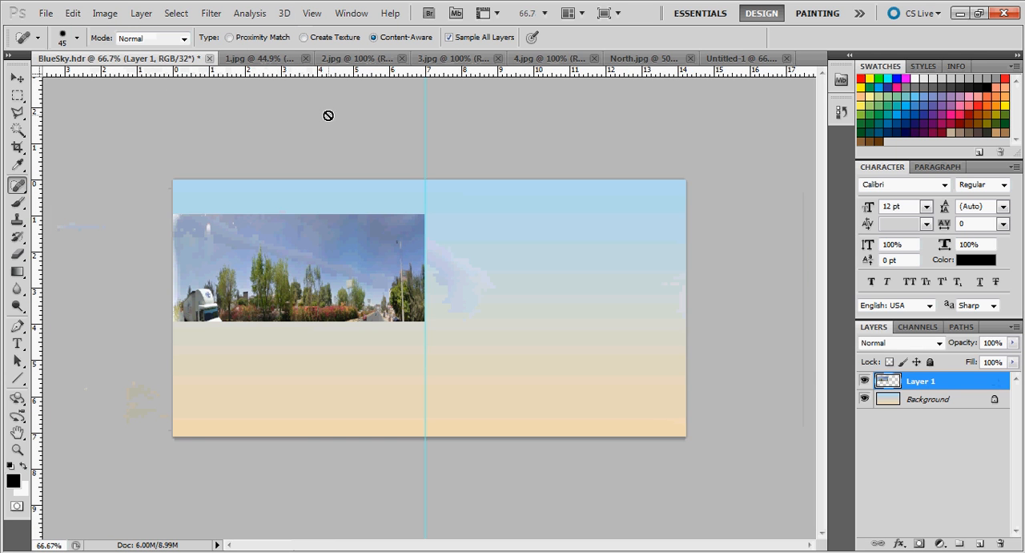
key(ctrl+v)
click(563, 267)
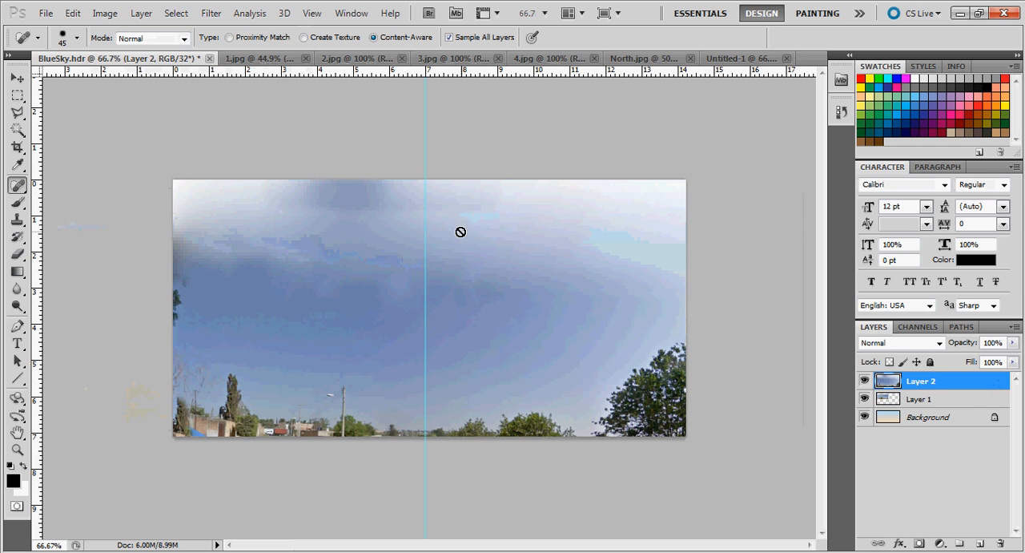
Scale the North panorama to about 26.3% wide and 33.9% high, filling from the guide to the canvas's right edge beside the first panorama
click(72, 14)
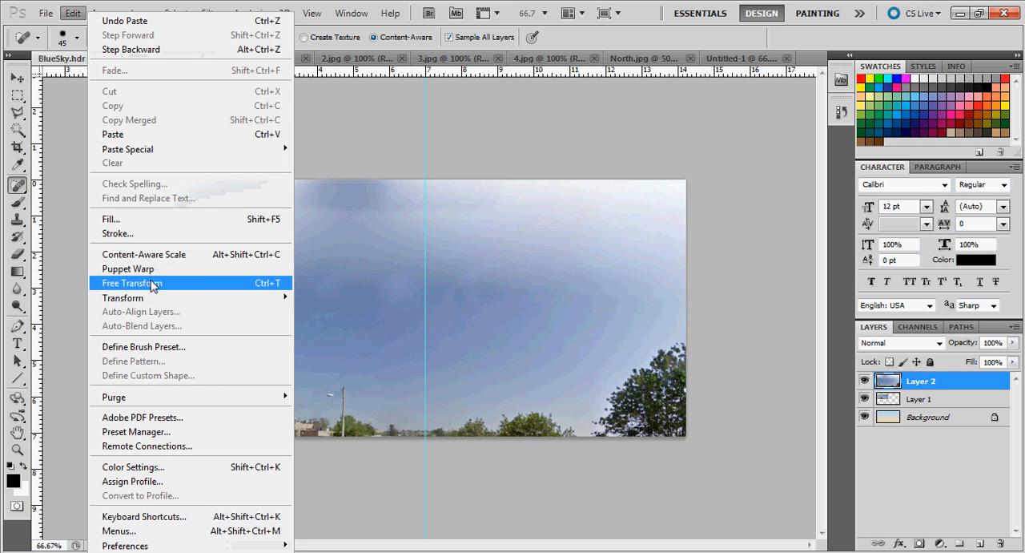
mouse_move(164, 303)
click(334, 318)
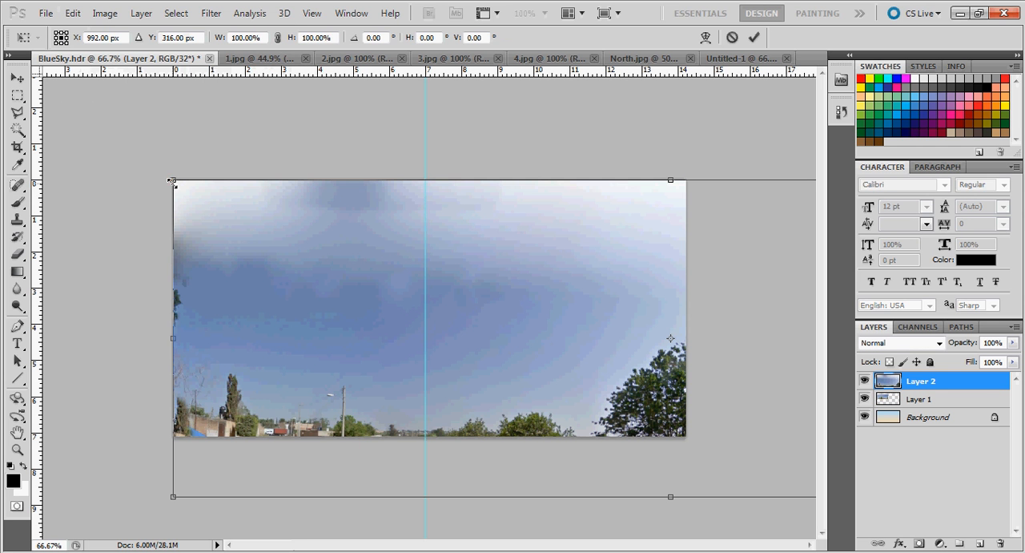
shift+drag(172, 181, 796, 403)
drag(785, 466, 458, 243)
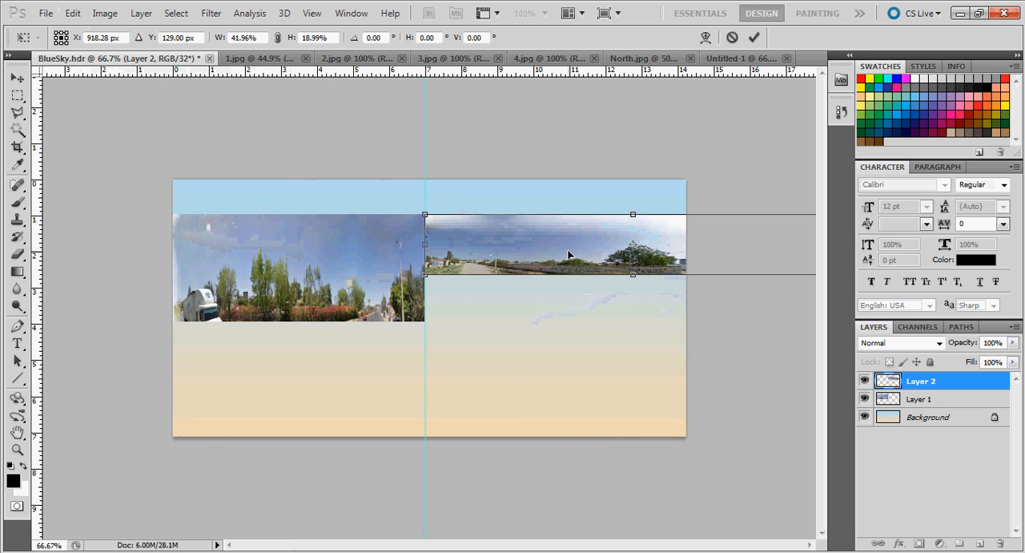
drag(425, 275, 448, 264)
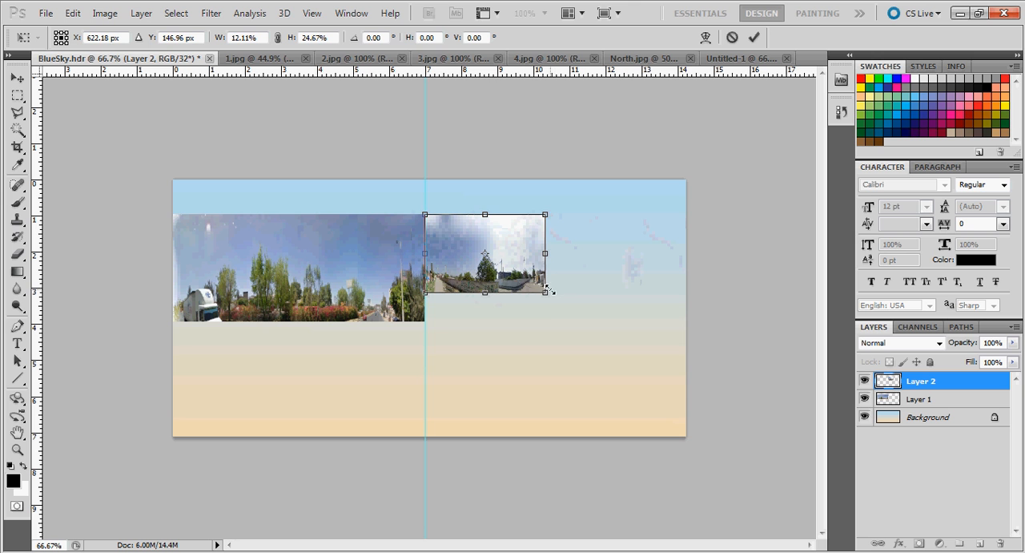
drag(545, 293, 687, 322)
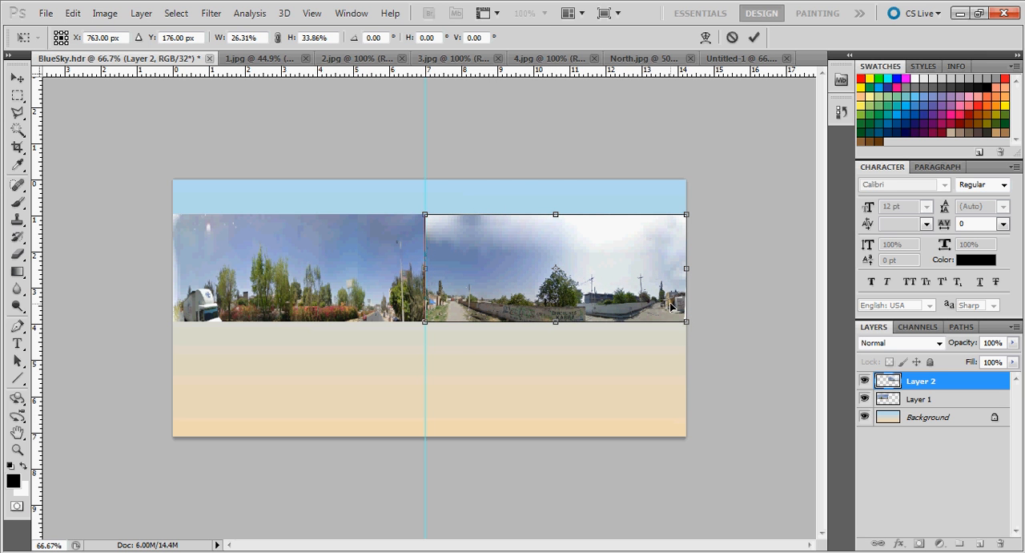
key(Return)
key(j)
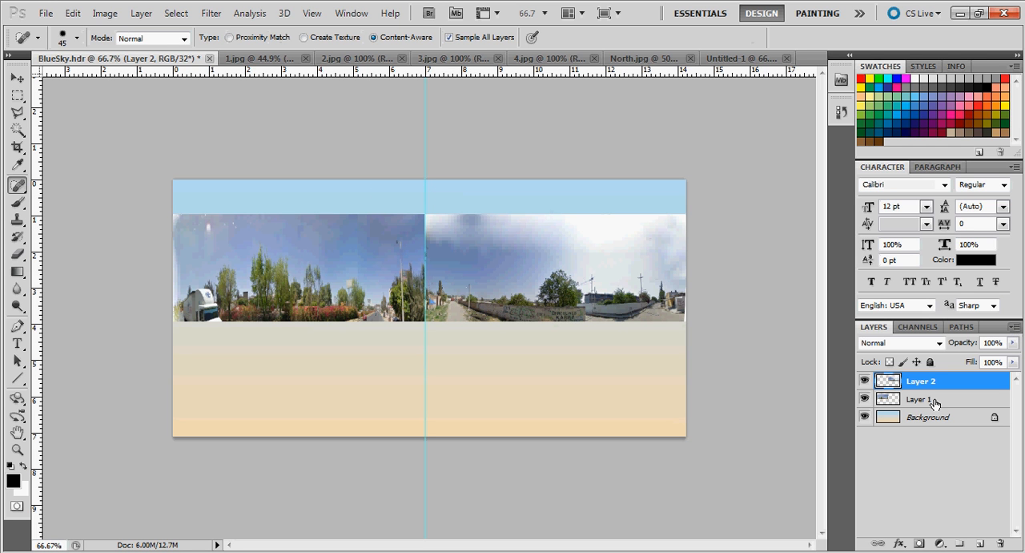
Hide the Background layer and merge the two visible panorama layers into one
click(865, 418)
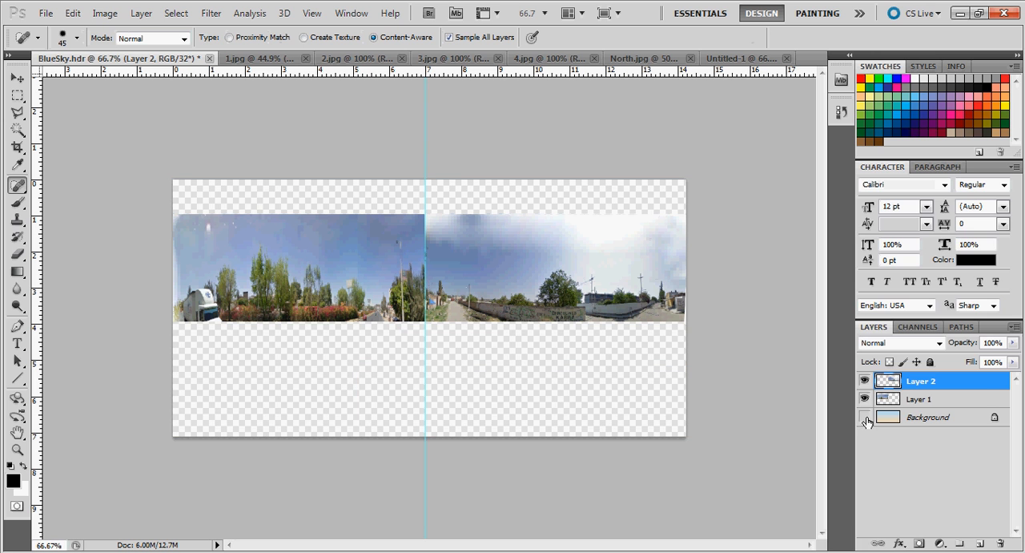
click(1015, 327)
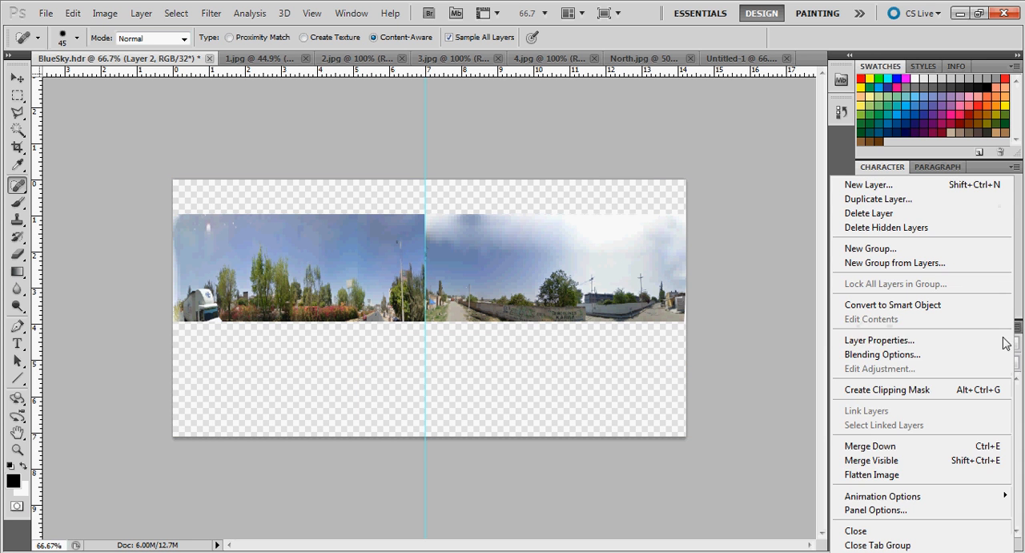
click(916, 463)
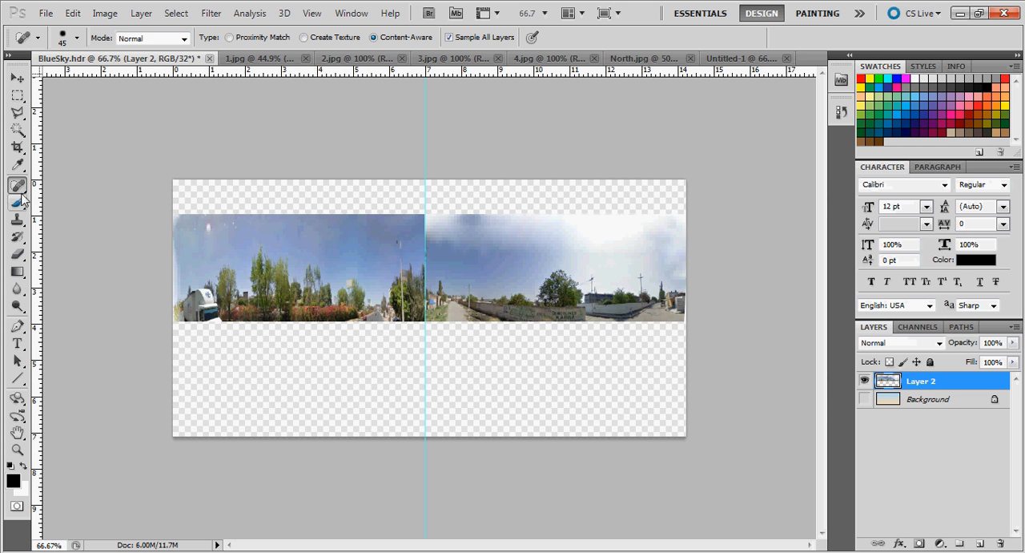
Select the upper sky strip across both panoramas, stretch it to about 184% height past the canvas's top edge, and deselect it
click(16, 95)
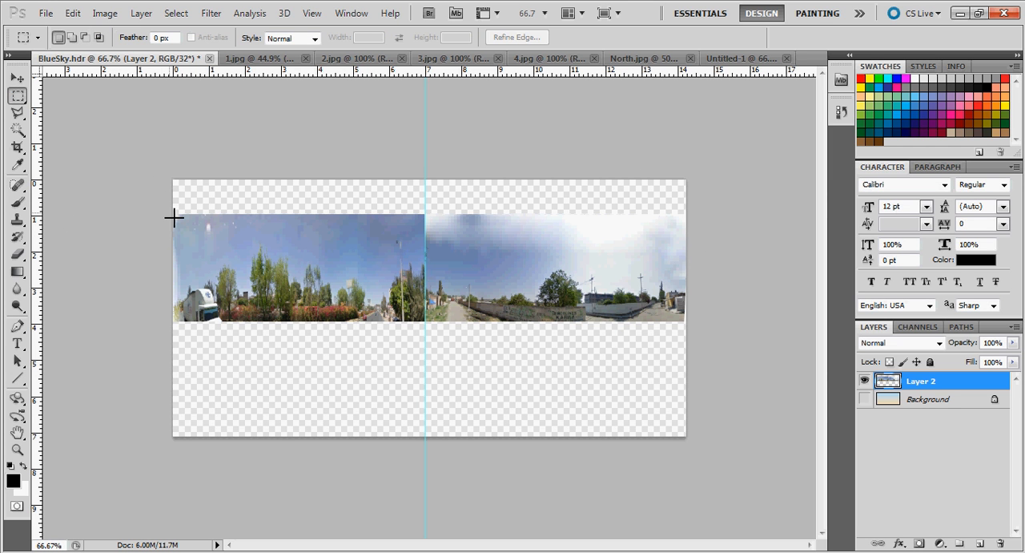
drag(474, 224, 707, 258)
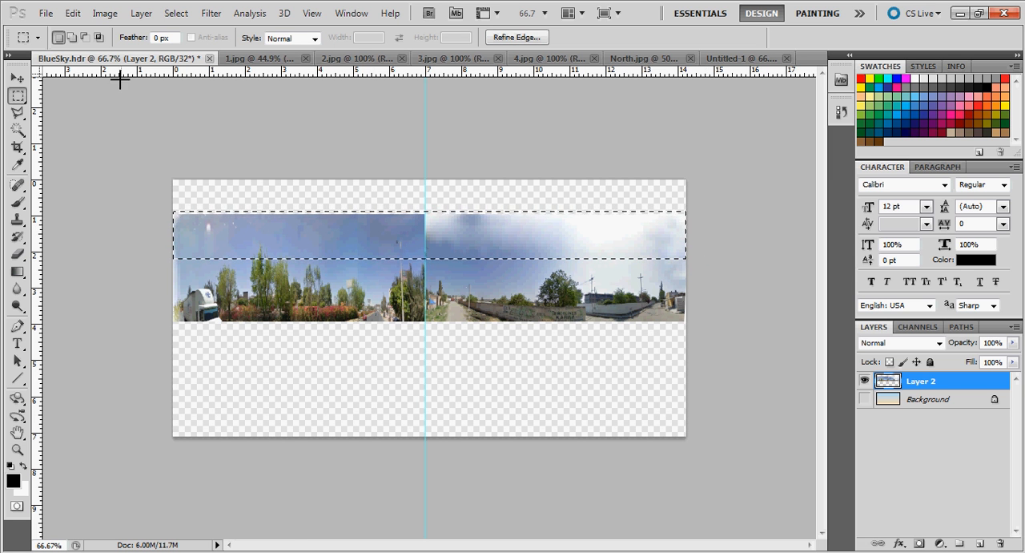
click(73, 14)
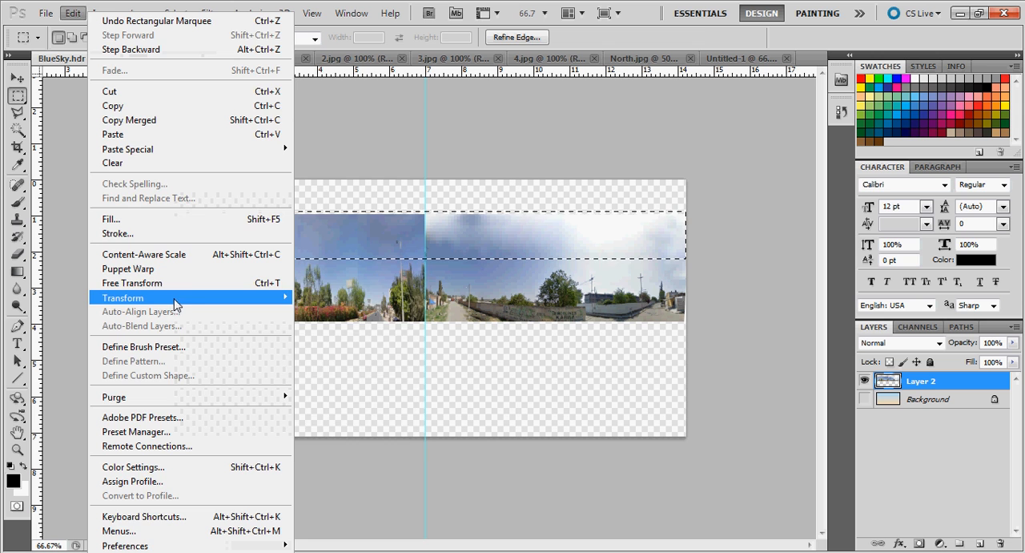
mouse_move(270, 297)
click(341, 321)
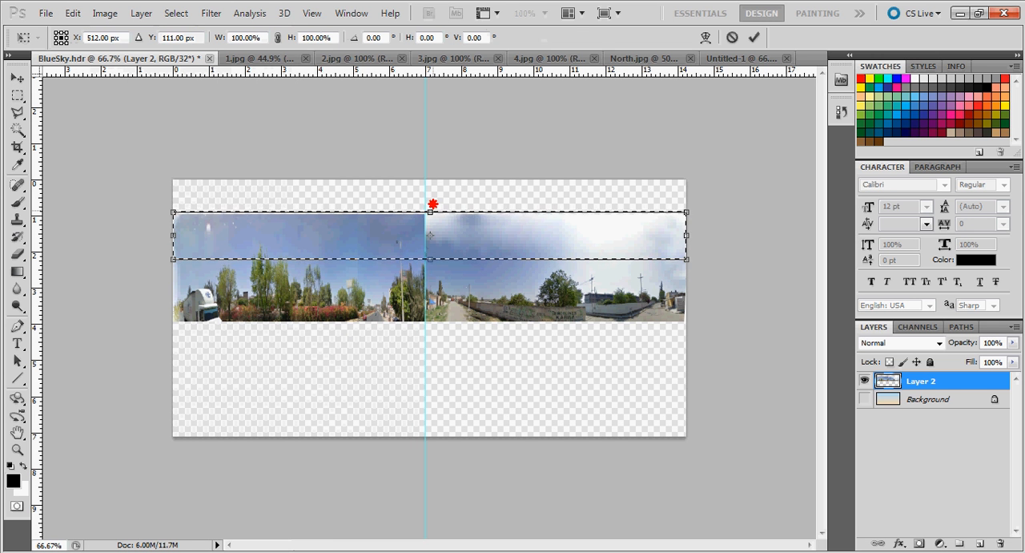
drag(430, 211, 432, 170)
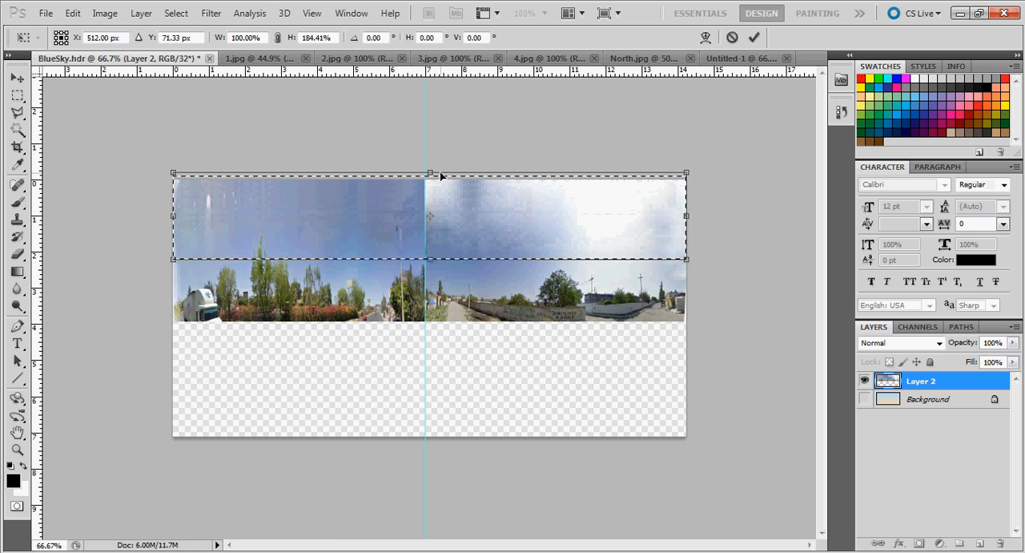
key(Return)
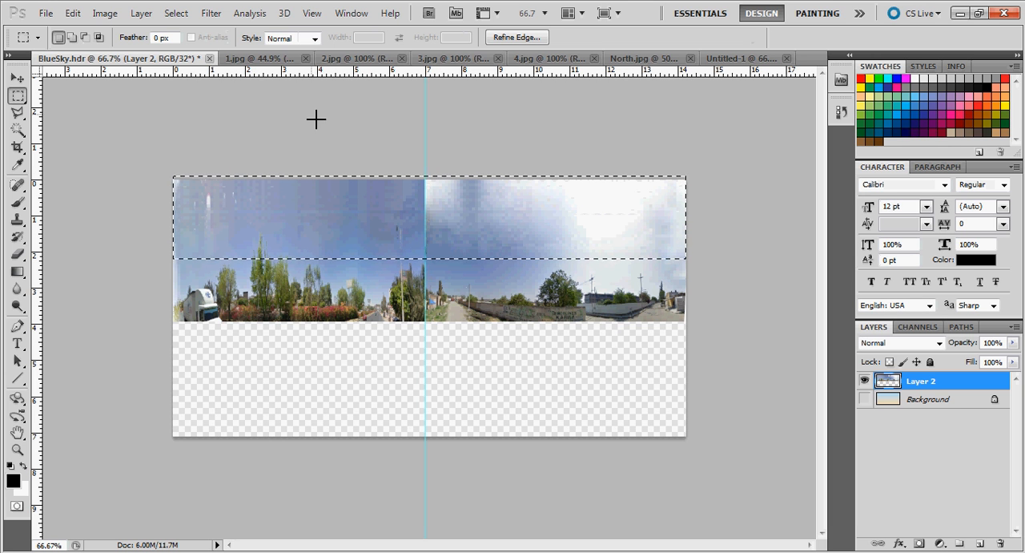
click(177, 14)
click(192, 44)
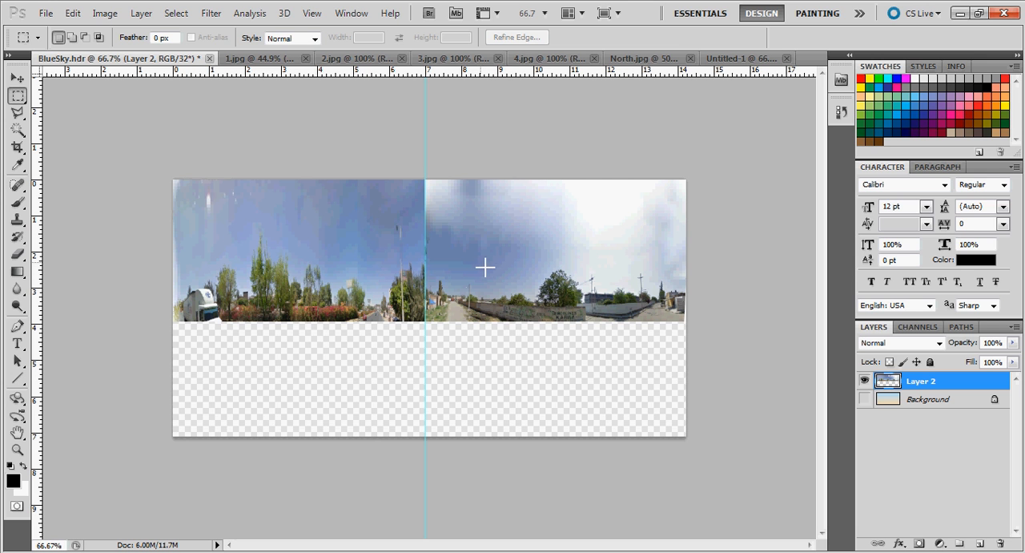
Make the Background layer visible again beneath the merged panorama layer
click(864, 398)
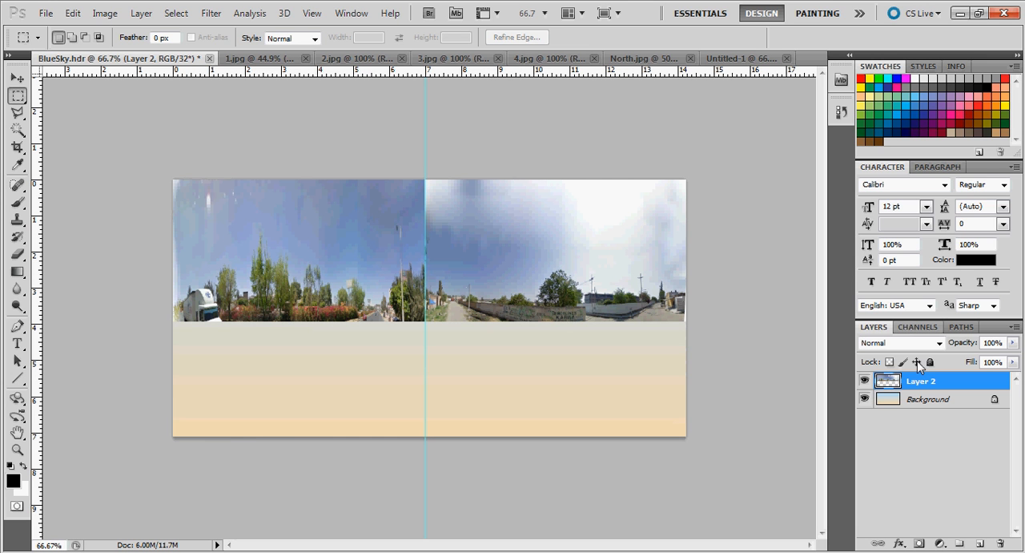
click(44, 12)
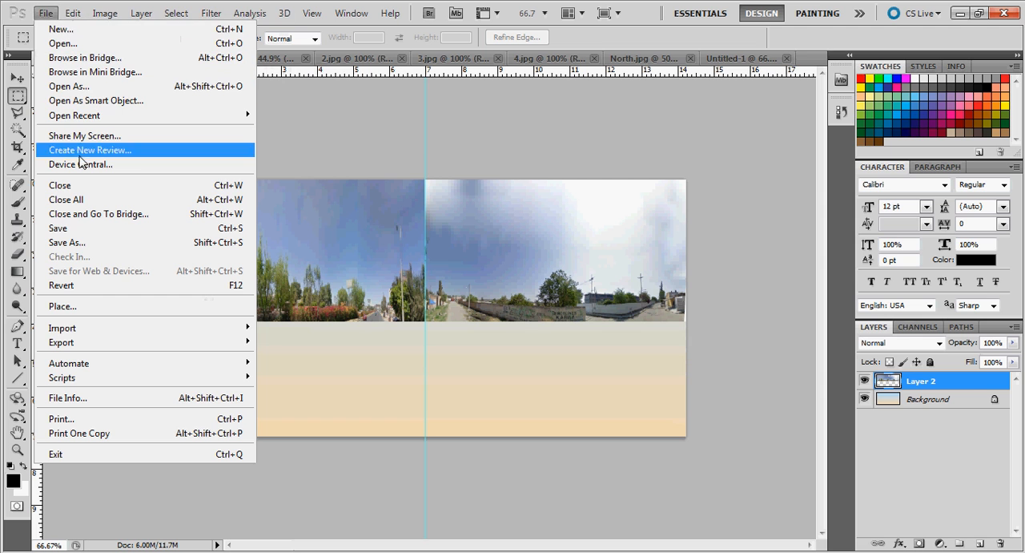
click(72, 242)
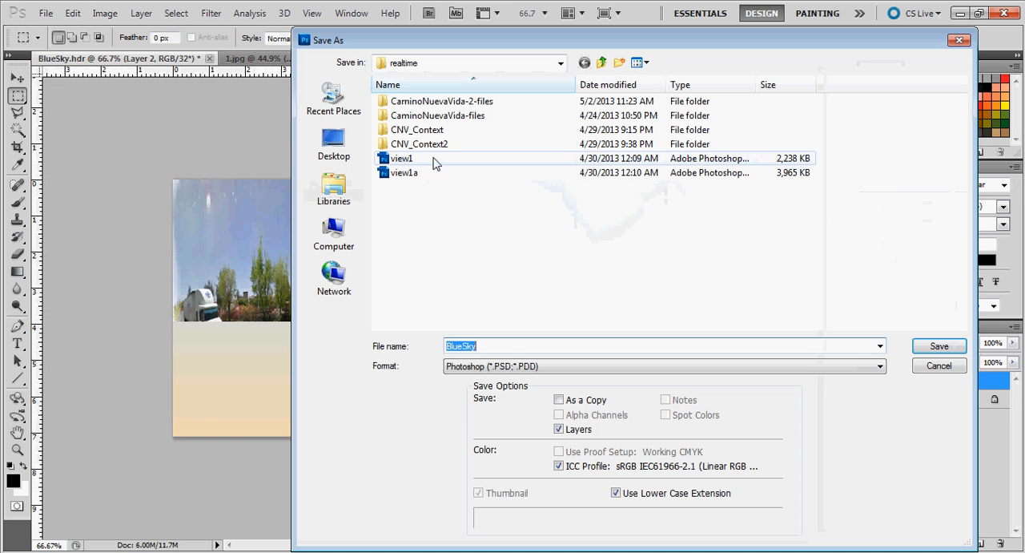
click(526, 367)
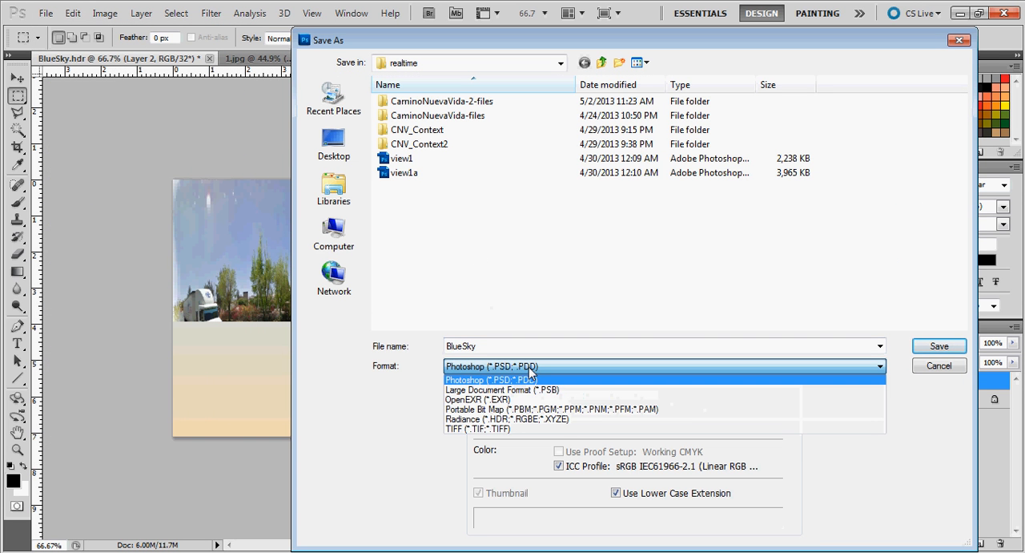
click(405, 395)
click(938, 366)
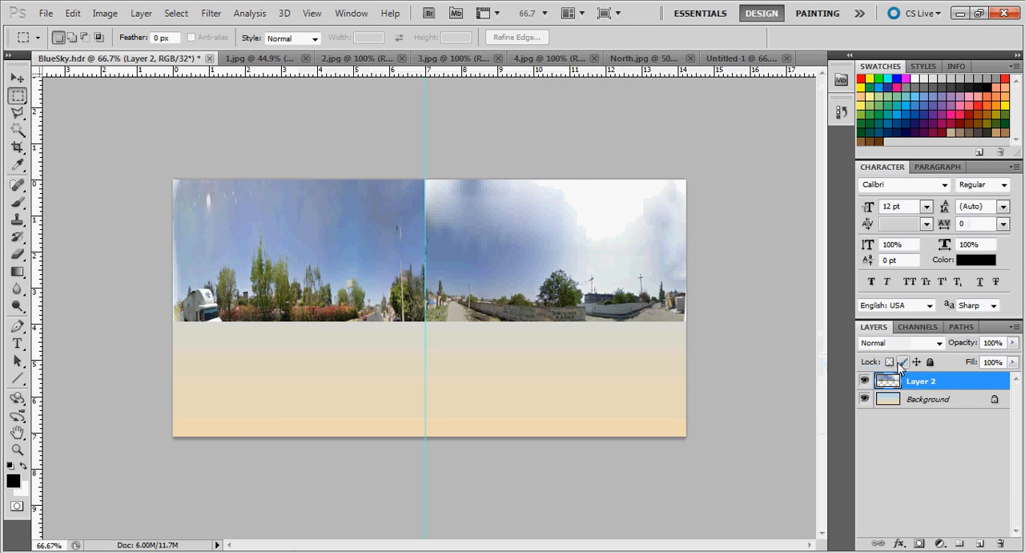
Flatten the image and save it in Radiance format as env-BP Gradient Las Pintitas in the realtime folder
click(1014, 327)
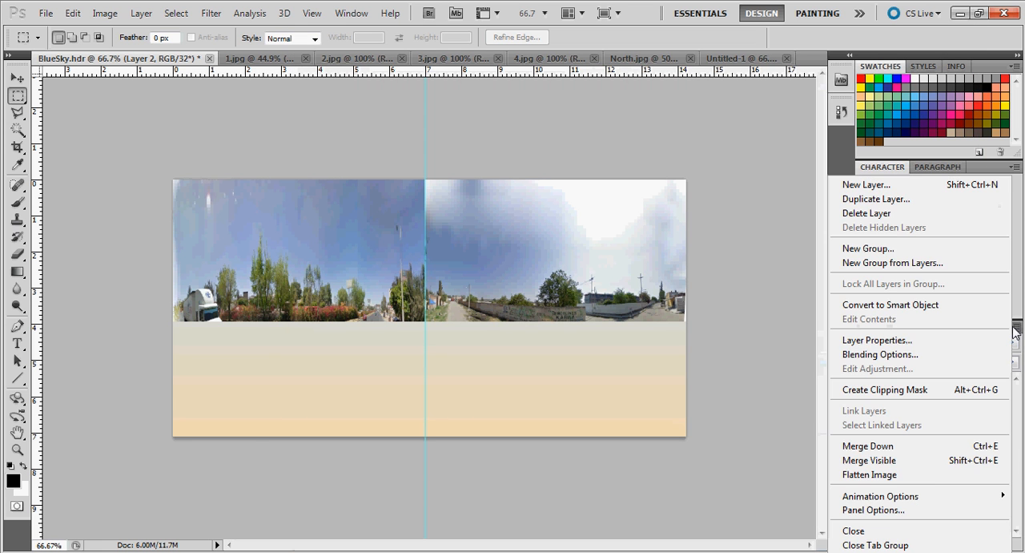
click(929, 478)
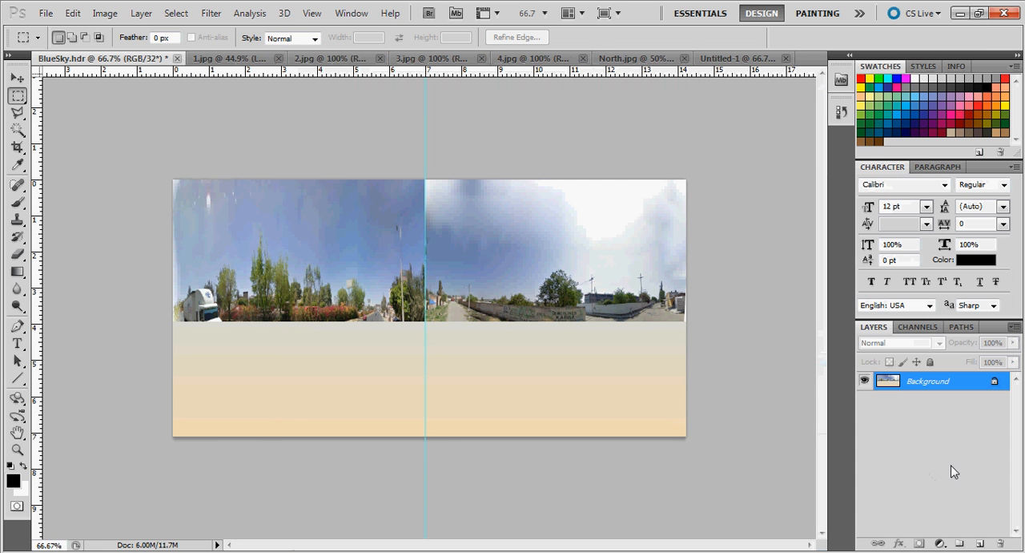
click(46, 14)
click(66, 242)
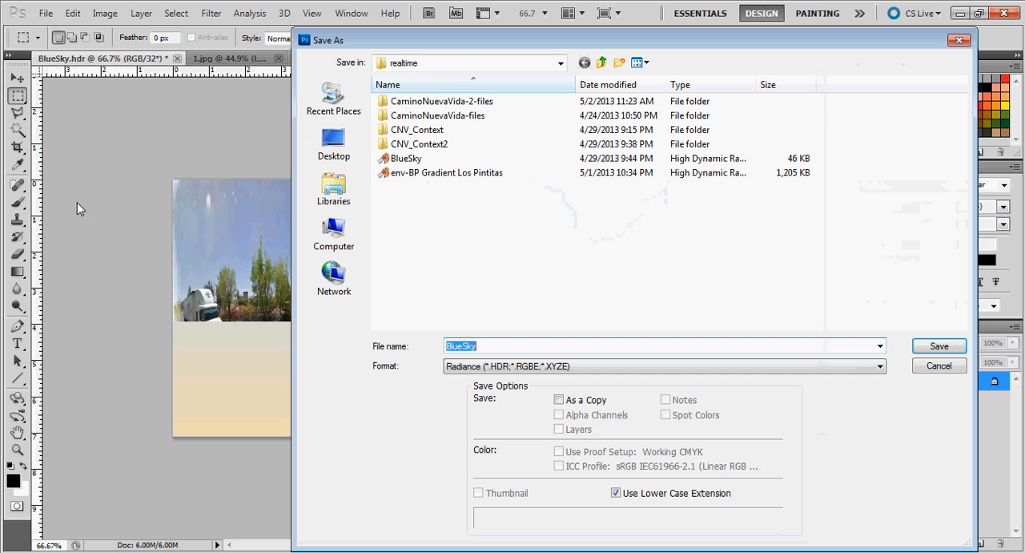
click(413, 174)
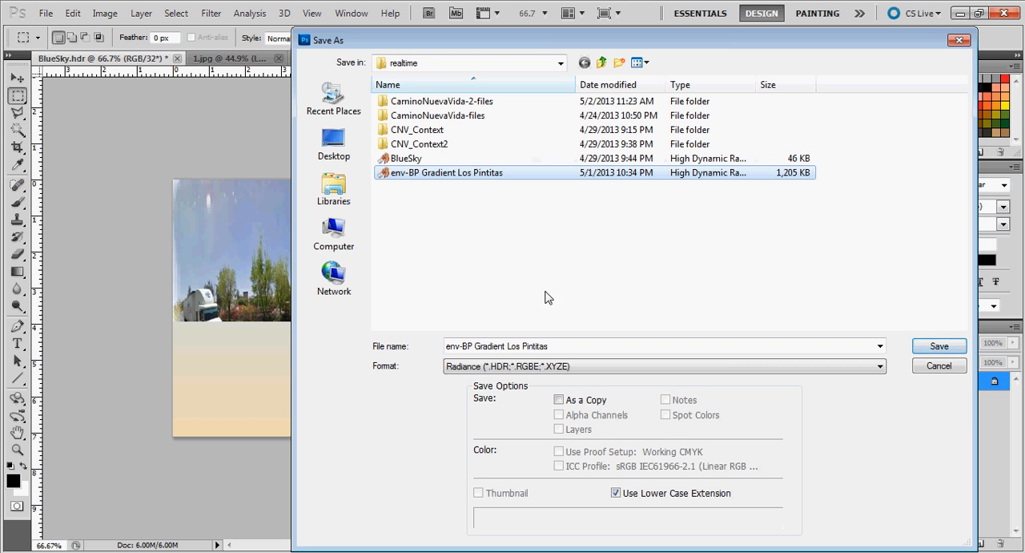
click(518, 346)
click(519, 347)
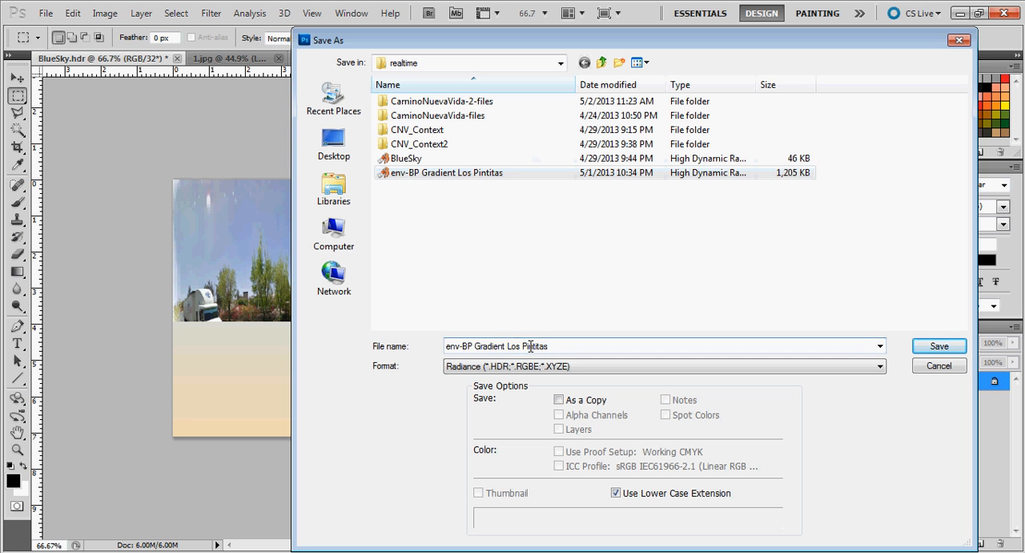
click(939, 346)
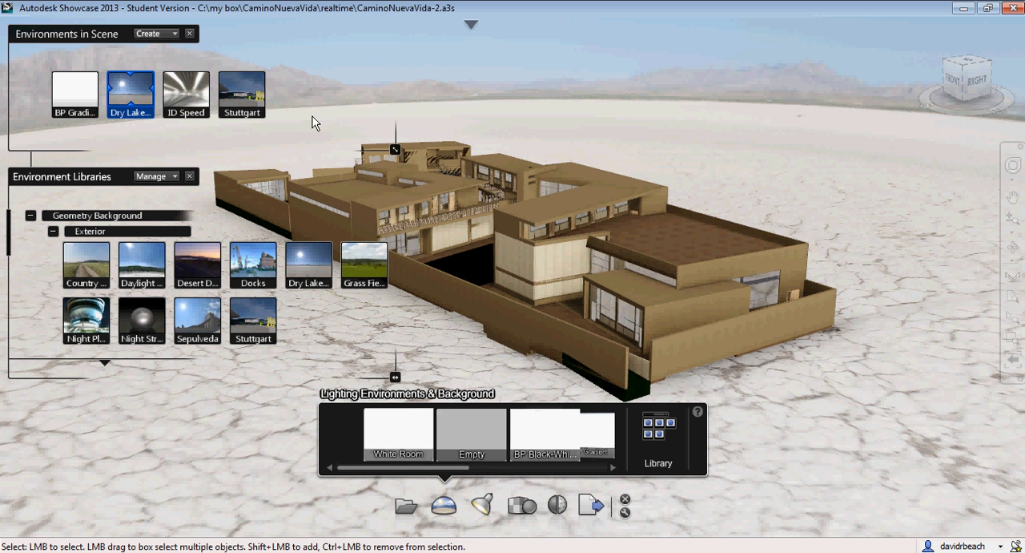
Switch to Autodesk Showcase and open the properties of the scene's Dry Lake Bed environment
right_click(131, 90)
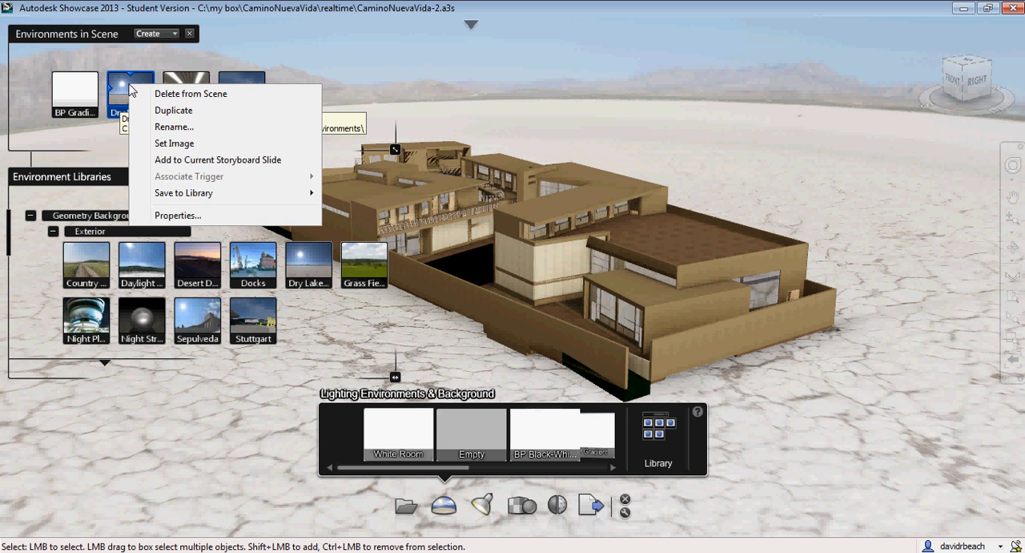
click(198, 214)
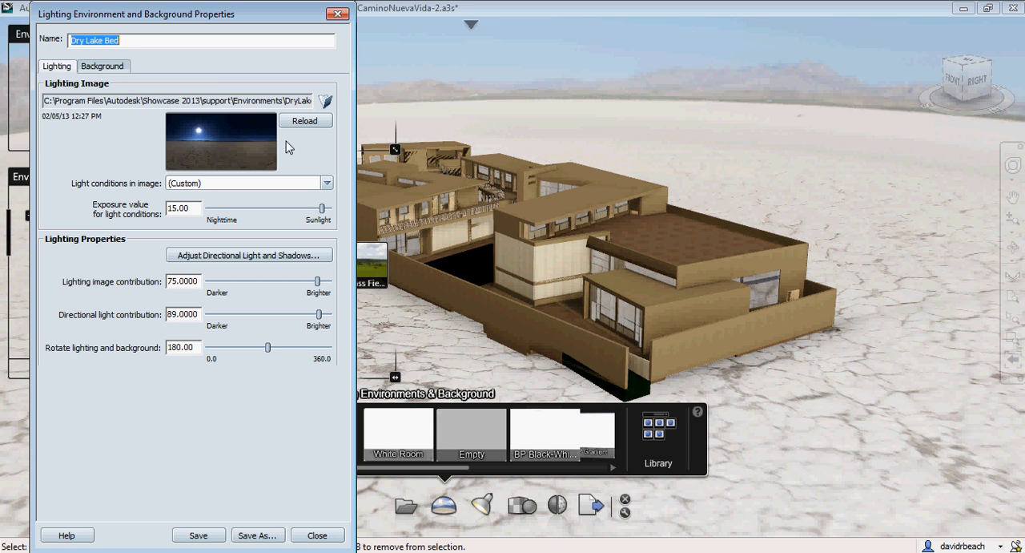
Replace the lighting image with env-BP Gradient Las Pintitas.hdr from C:\my box\CaminoNuevaVida\realtime and save the environment
click(325, 100)
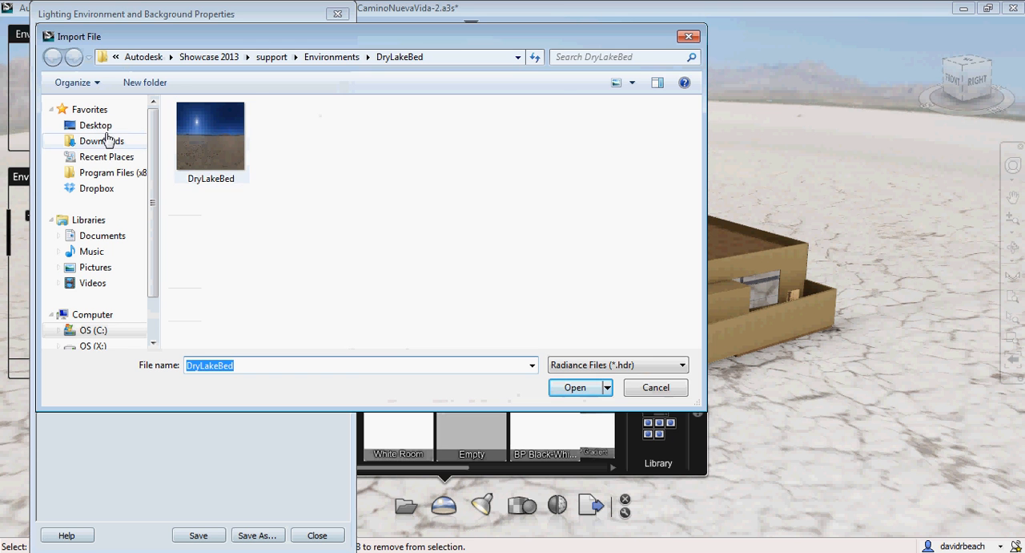
click(96, 125)
double_click(245, 158)
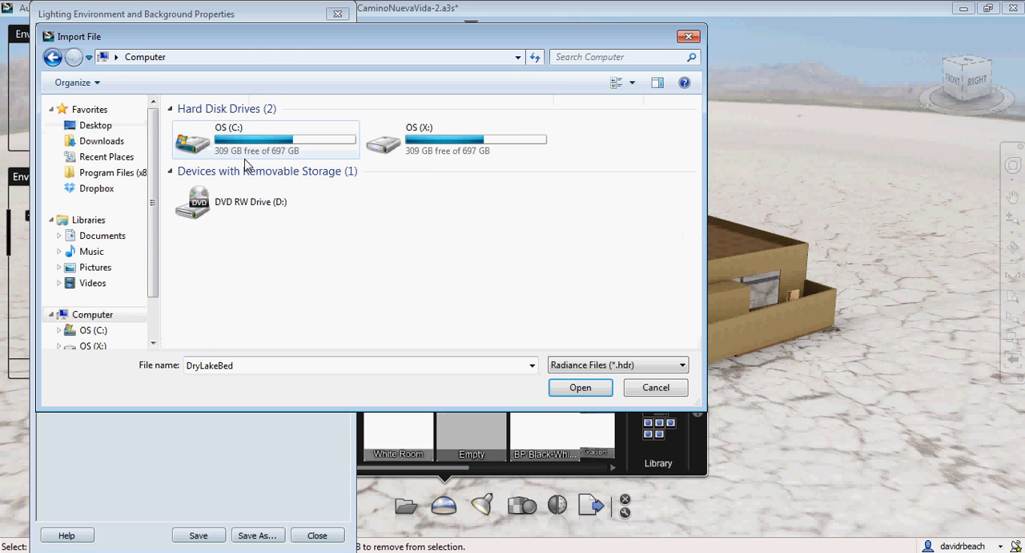
double_click(216, 132)
click(210, 237)
double_click(210, 237)
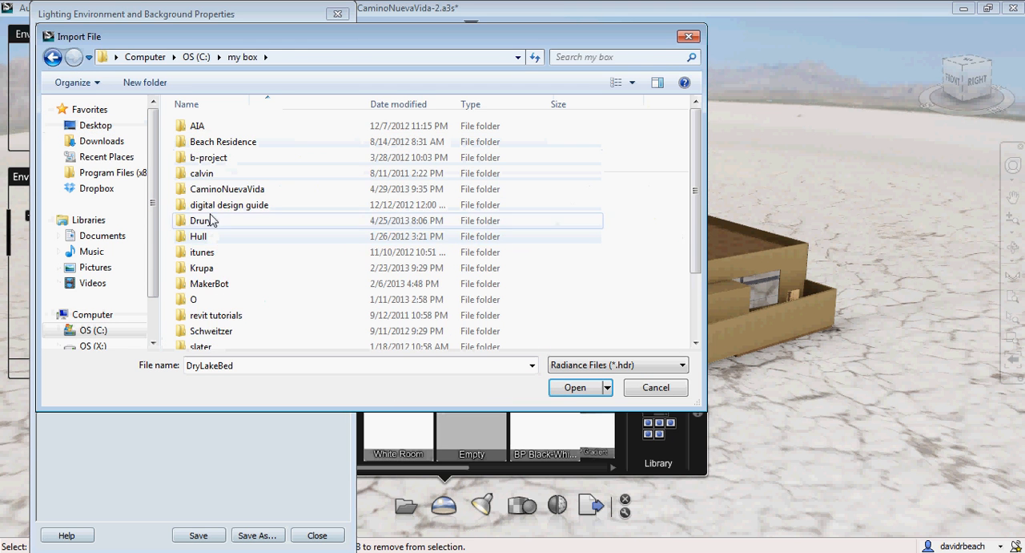
double_click(214, 196)
scroll(218, 227, down, 2)
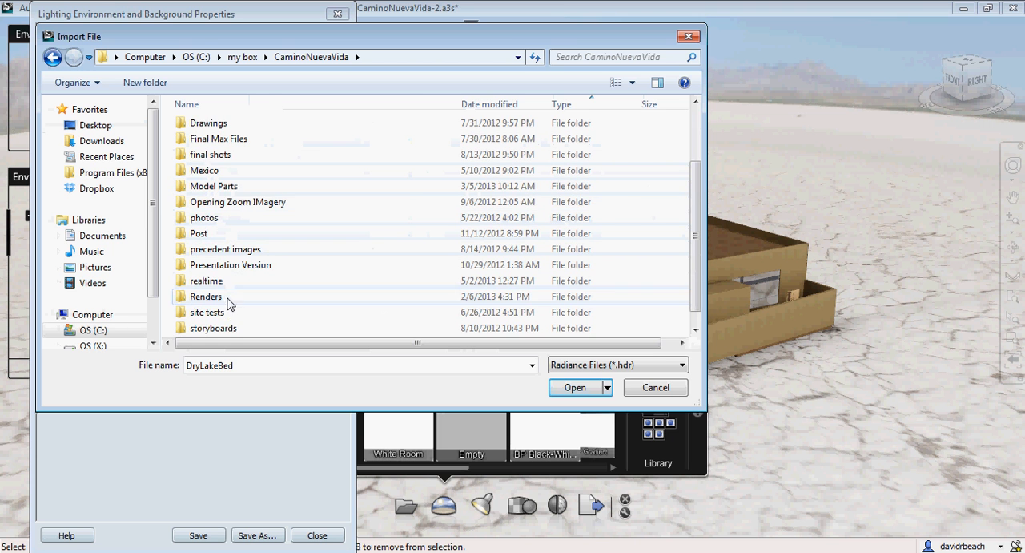
click(207, 282)
double_click(207, 282)
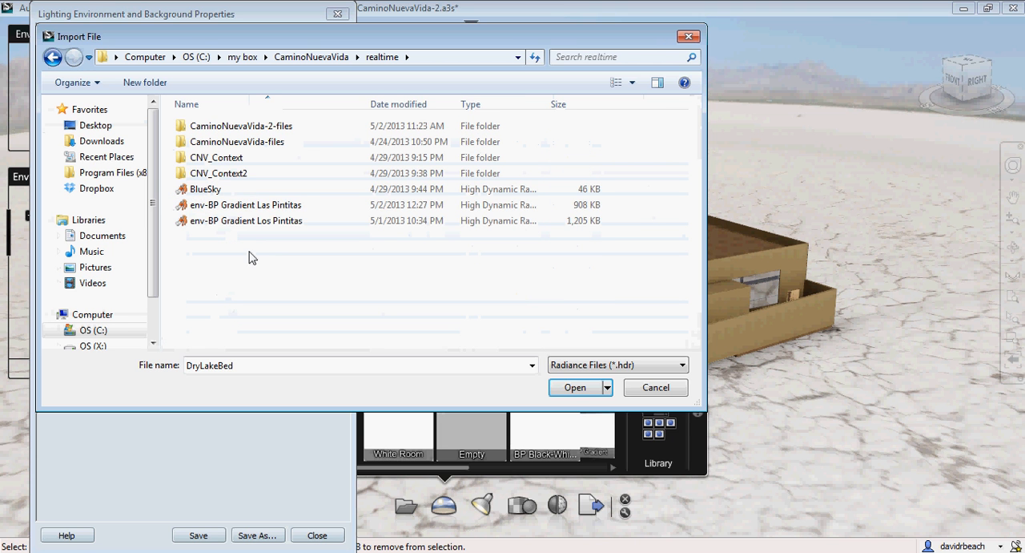
click(573, 387)
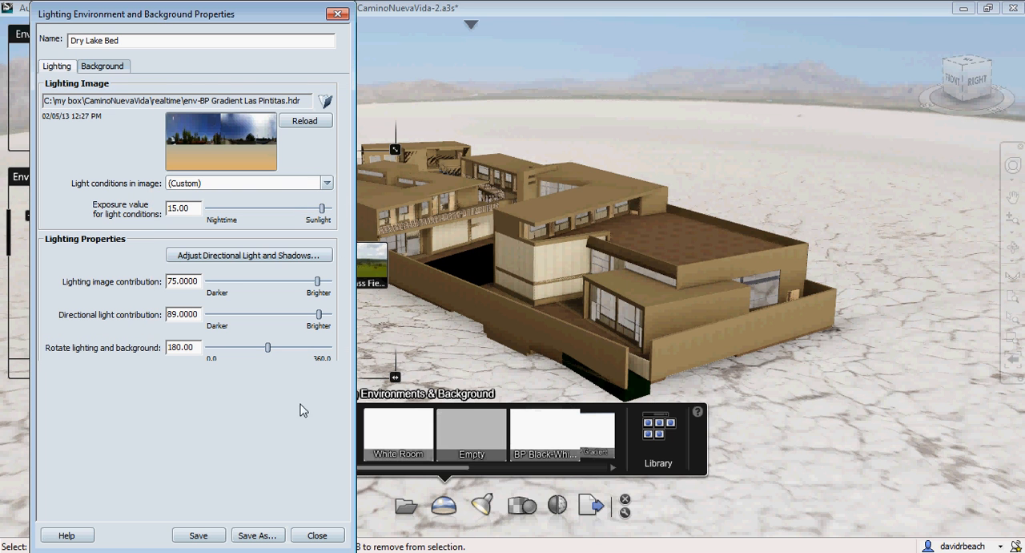
click(198, 535)
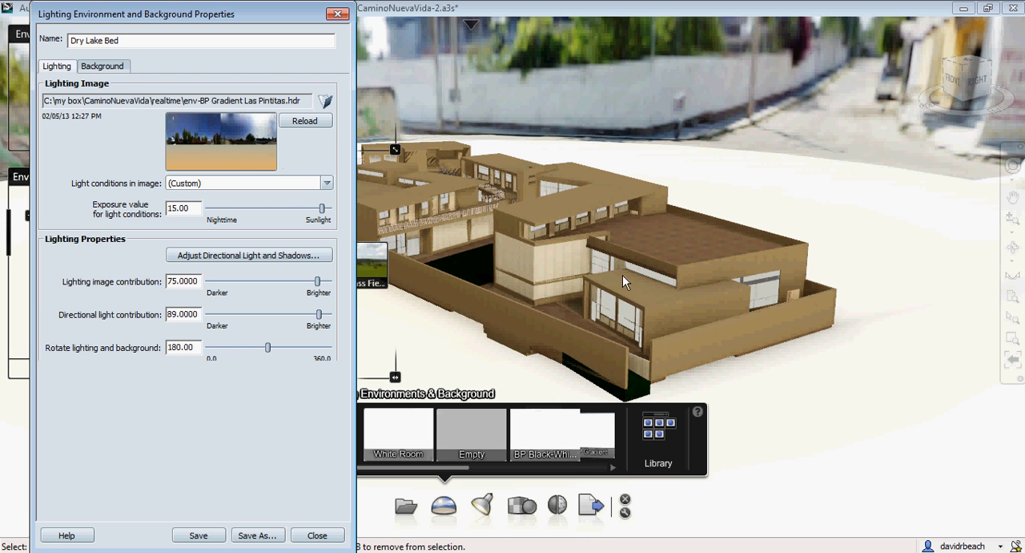
Rotate the environment's lighting and background to about 336 degrees around the building model
mouse_move(460, 357)
mouse_down()
mouse_move(568, 390)
mouse_move(766, 476)
mouse_move(792, 448)
mouse_move(840, 355)
mouse_move(975, 364)
mouse_move(626, 425)
mouse_move(502, 429)
mouse_move(423, 410)
mouse_move(355, 413)
mouse_move(309, 430)
mouse_up()
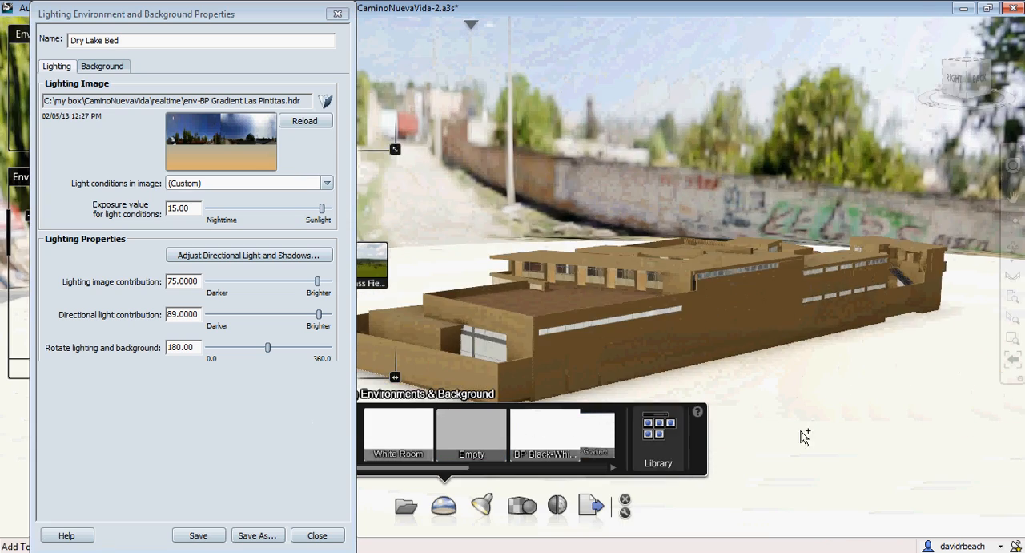
mouse_move(808, 431)
mouse_down()
mouse_move(543, 398)
mouse_move(760, 441)
mouse_move(1014, 453)
mouse_move(543, 351)
mouse_move(528, 341)
mouse_move(604, 357)
mouse_move(450, 260)
mouse_move(448, 237)
mouse_move(485, 304)
mouse_move(551, 347)
mouse_up()
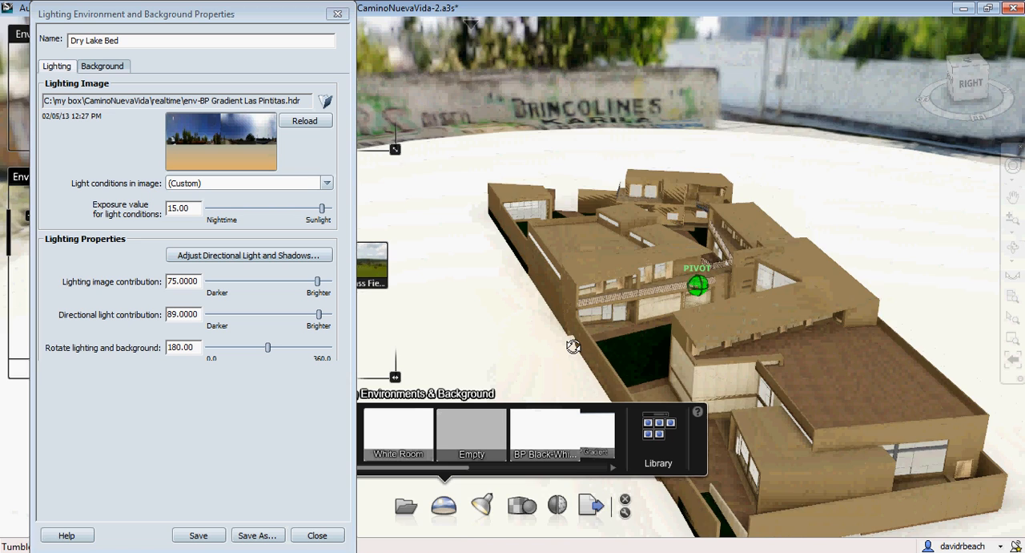
scroll(476, 280, down, 4)
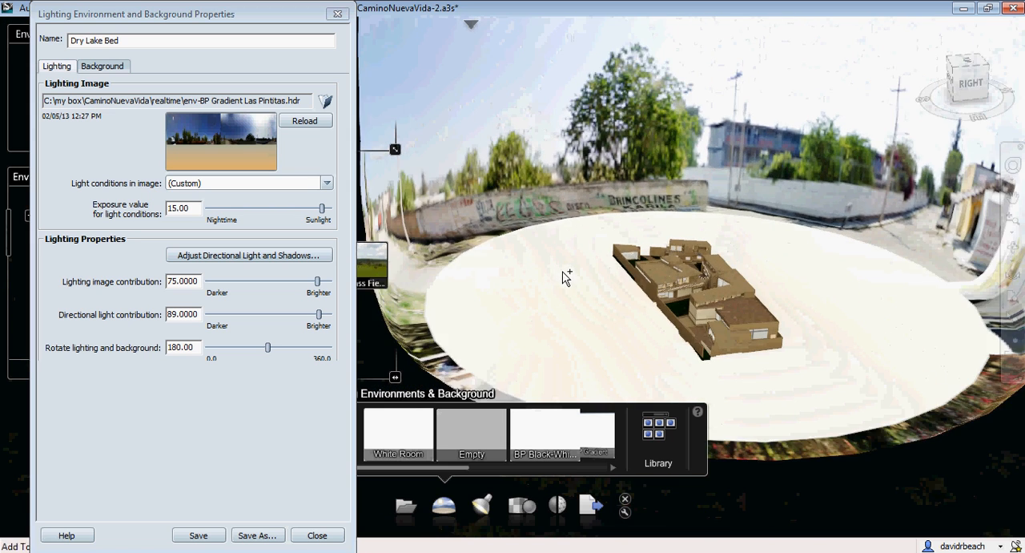
mouse_move(563, 277)
mouse_down()
mouse_move(776, 152)
mouse_move(778, 117)
mouse_move(748, 252)
mouse_move(724, 284)
mouse_up()
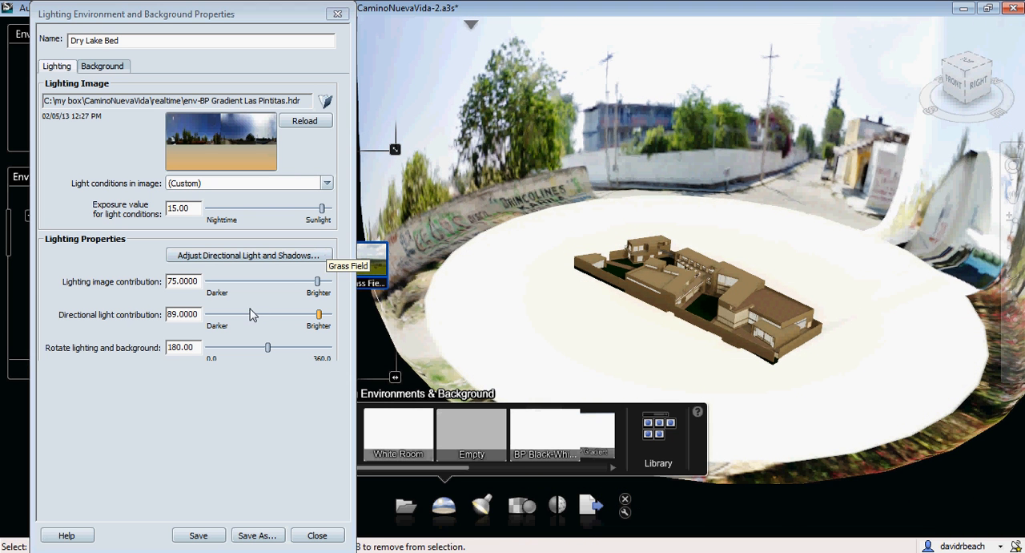
drag(270, 350, 286, 354)
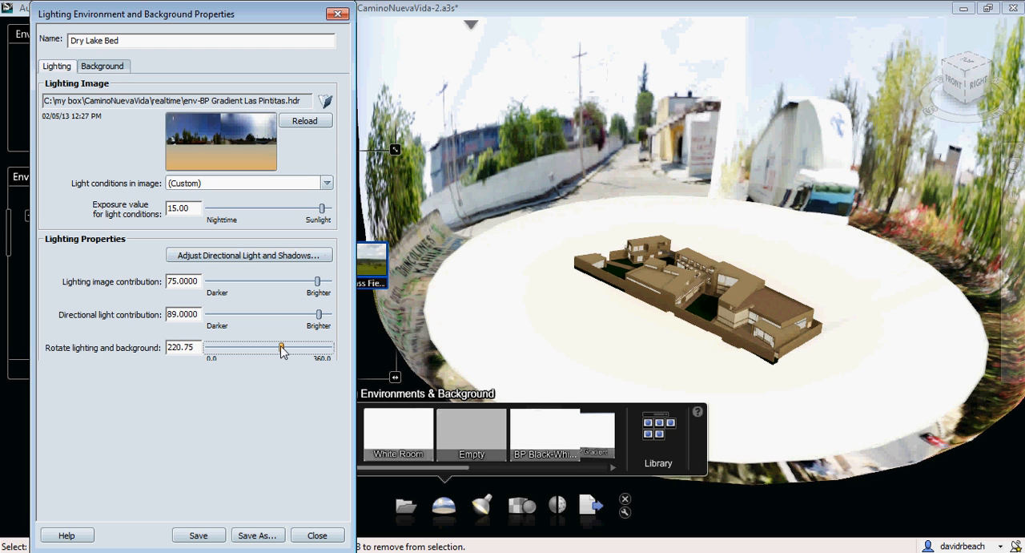
drag(282, 351, 295, 353)
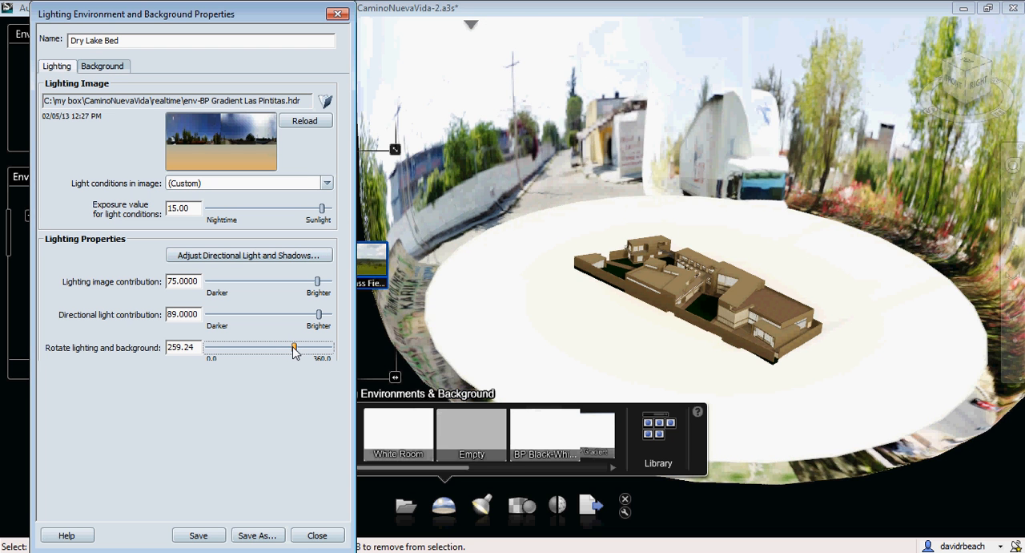
drag(294, 351, 319, 351)
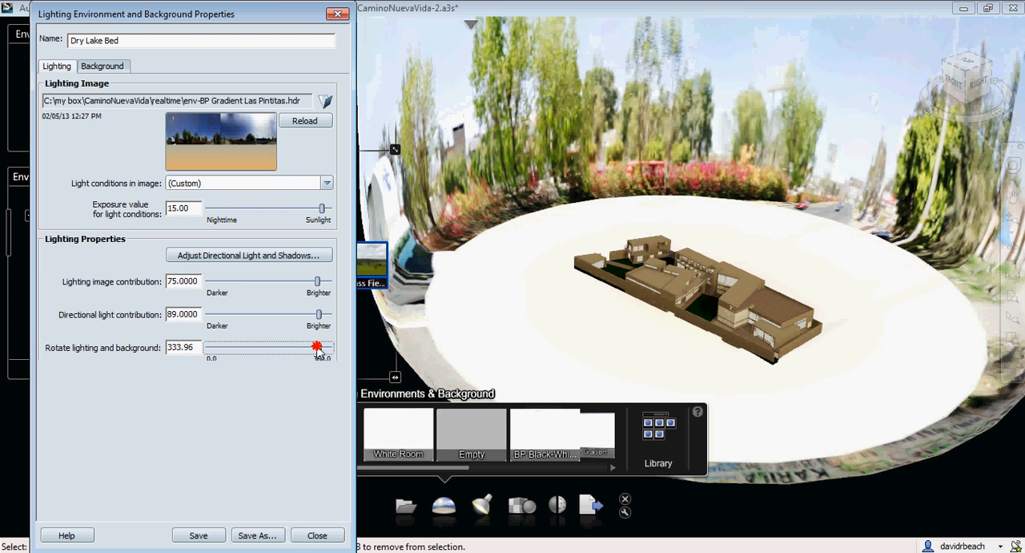
drag(319, 351, 326, 351)
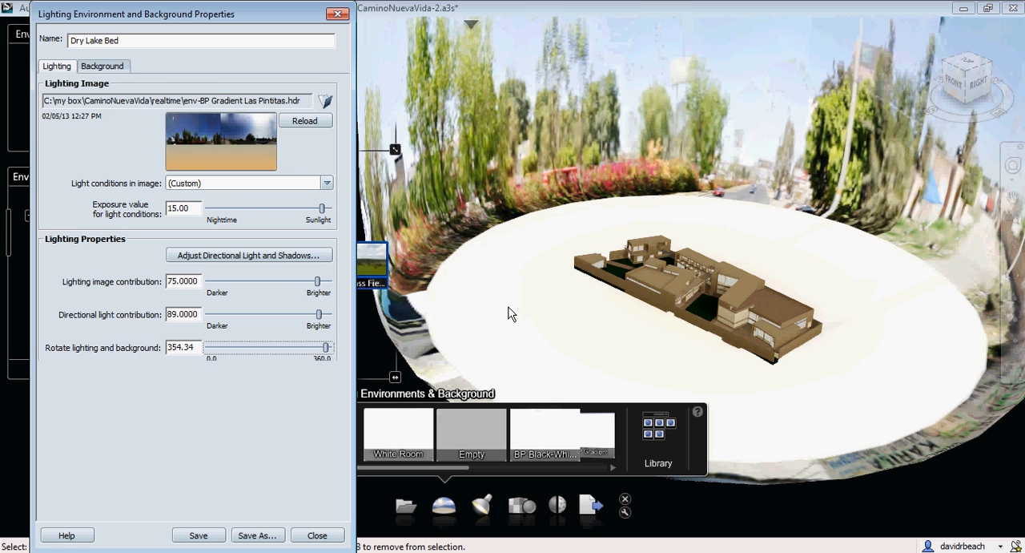
drag(325, 348, 318, 349)
Rename the environment as Las Pintitas, save it and close its properties
click(102, 66)
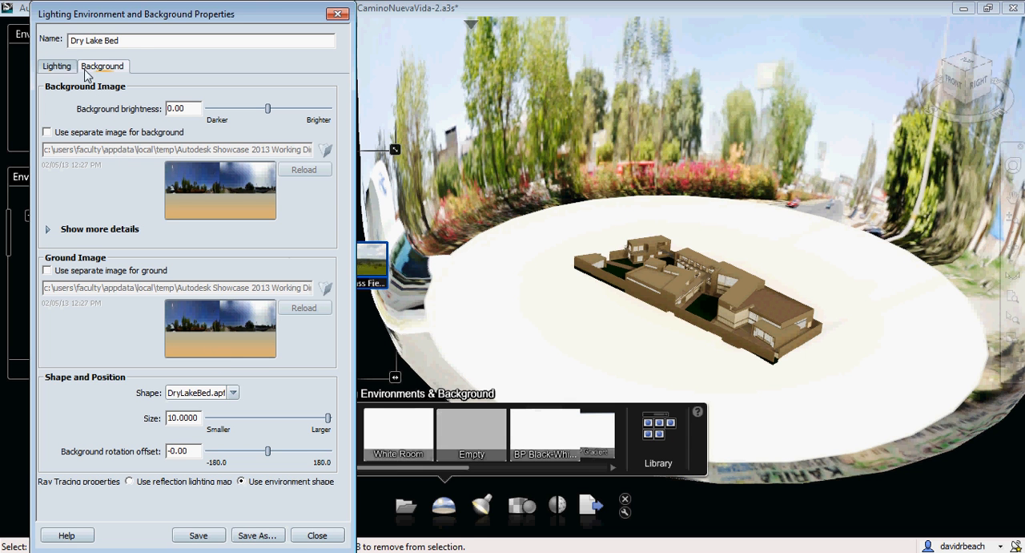
drag(138, 44, 43, 47)
text(Las Pintitas)
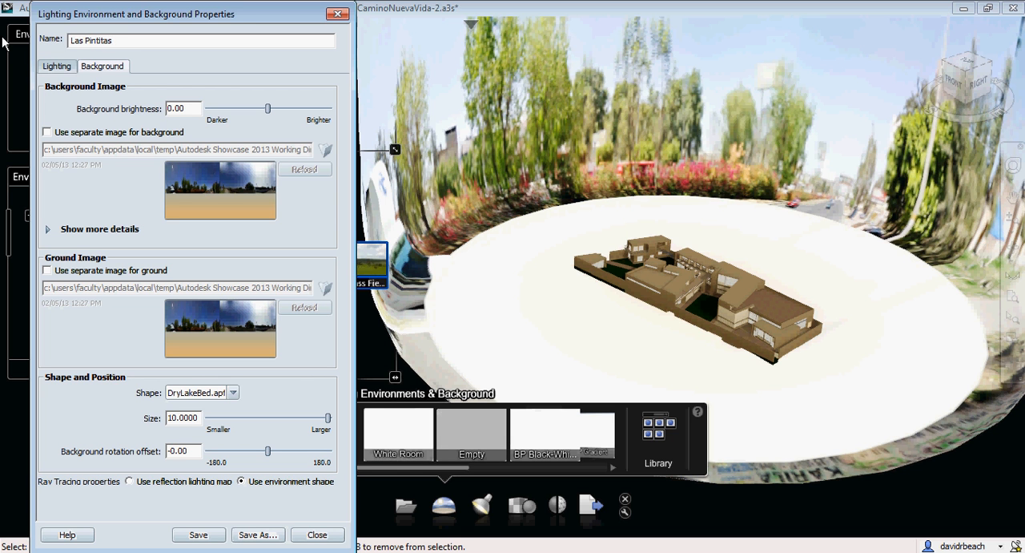
click(199, 534)
click(317, 535)
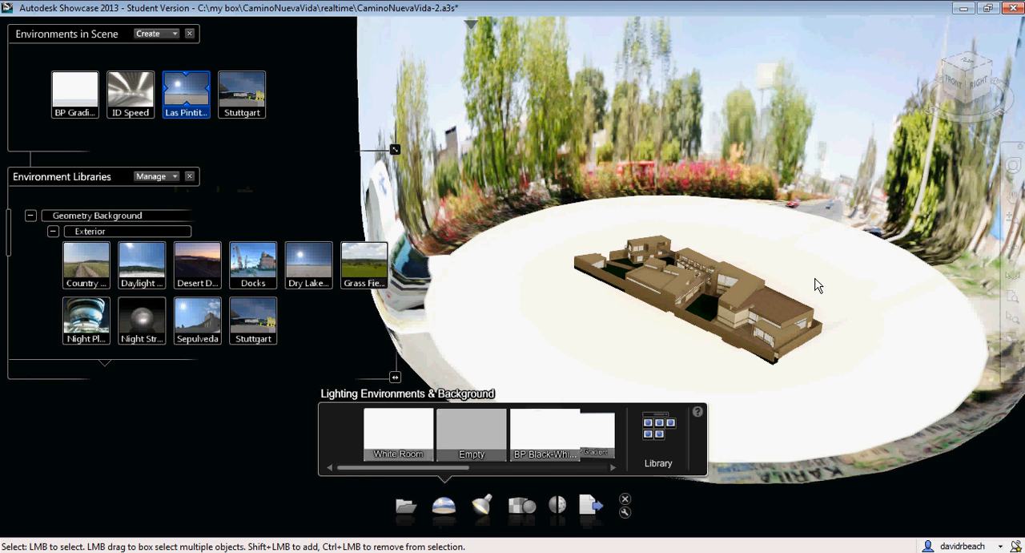
View the model from a lower angle against the panorama and close the scene environments and environment libraries
alt+drag(845, 287, 849, 256)
alt+middle_drag(847, 257, 643, 268)
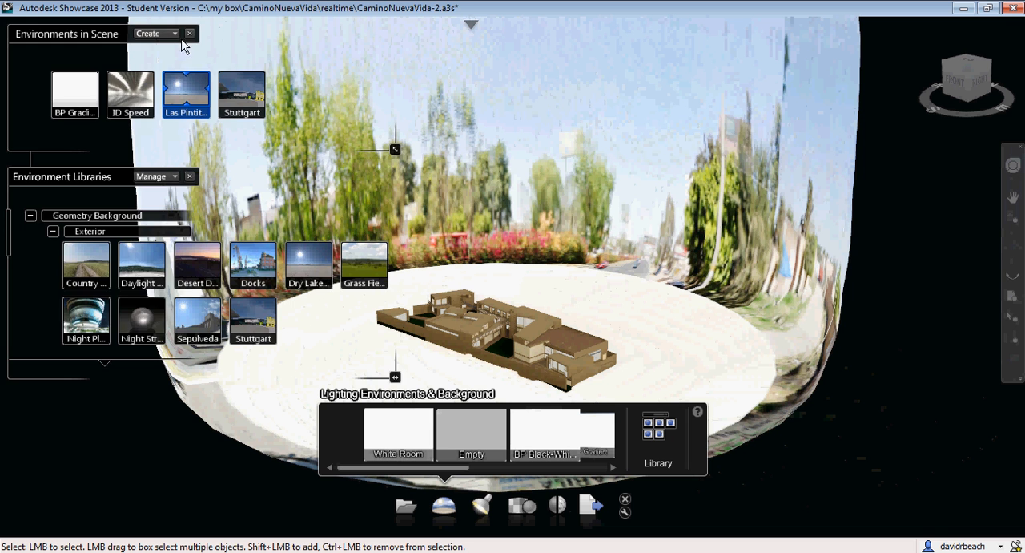
click(188, 34)
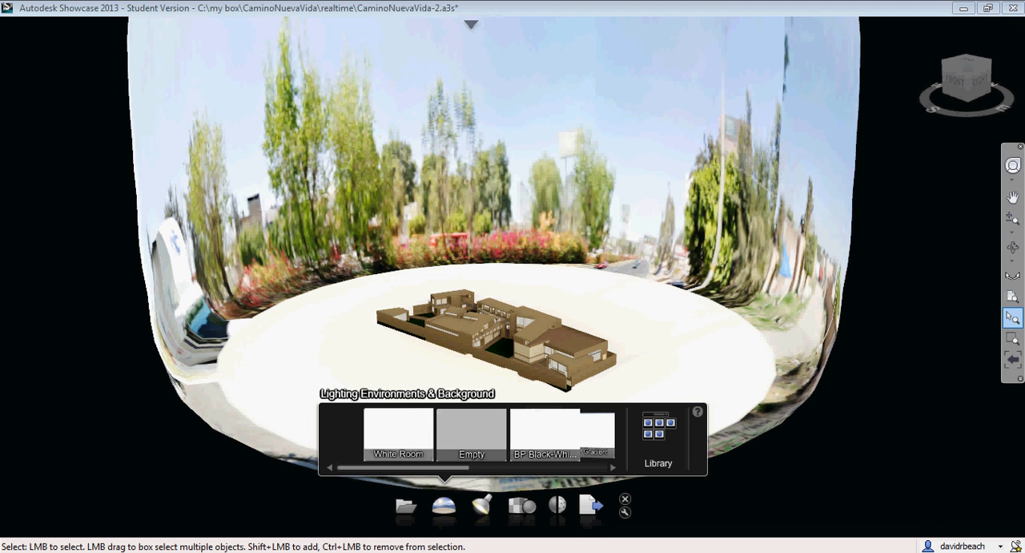
Bring the view1a image in Windows Photo Viewer into view over the Showcase scene
drag(1024, 62, 317, 38)
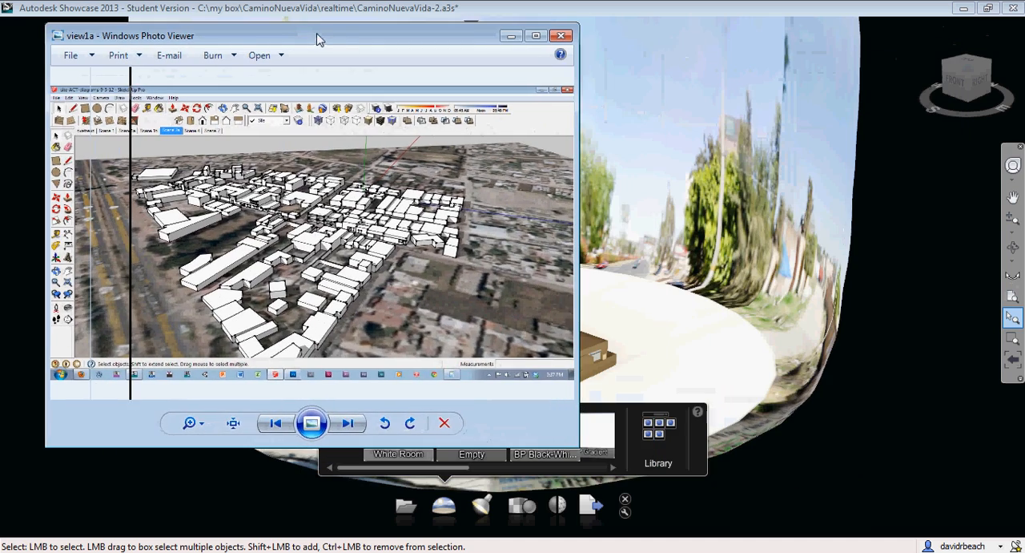
Enlarge and examine the view1a SketchUp site model image and the view1 FBX export settings image, closing each one
drag(570, 444, 820, 529)
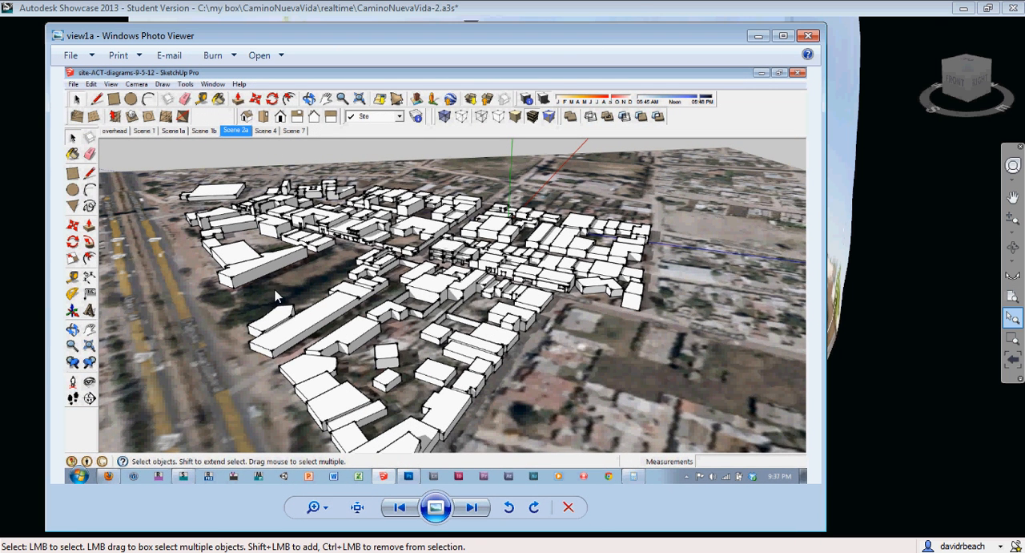
click(809, 36)
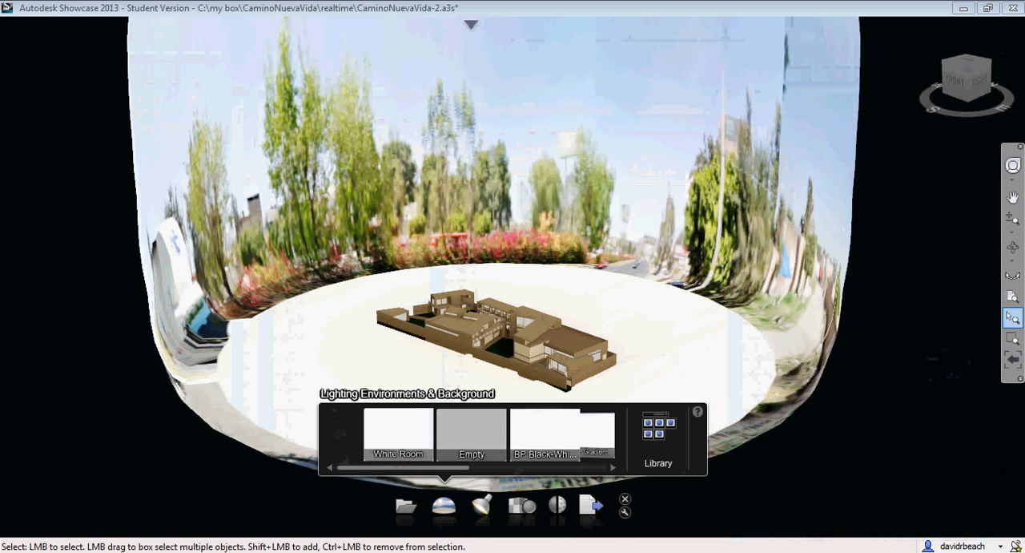
drag(1024, 80, 152, 43)
drag(607, 409, 905, 510)
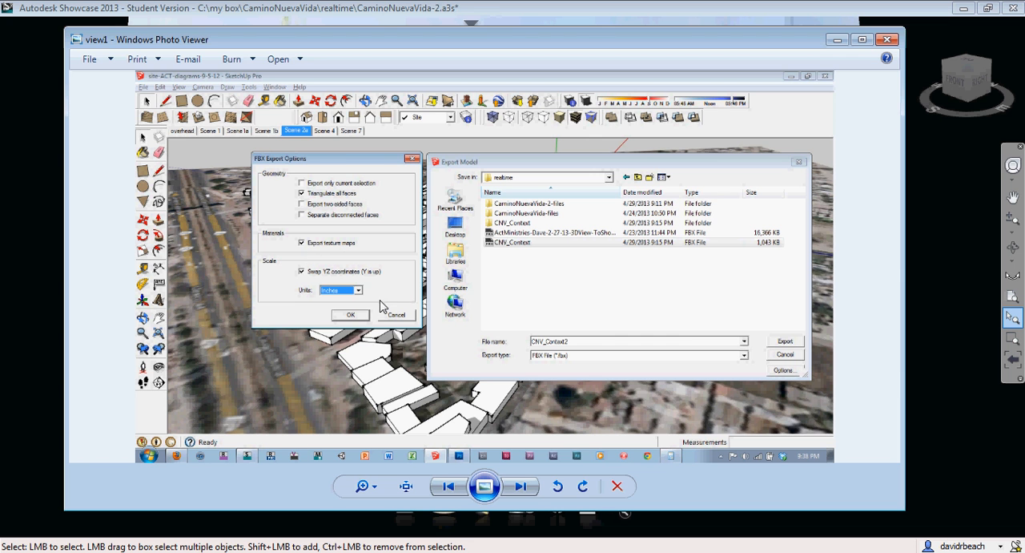
click(887, 39)
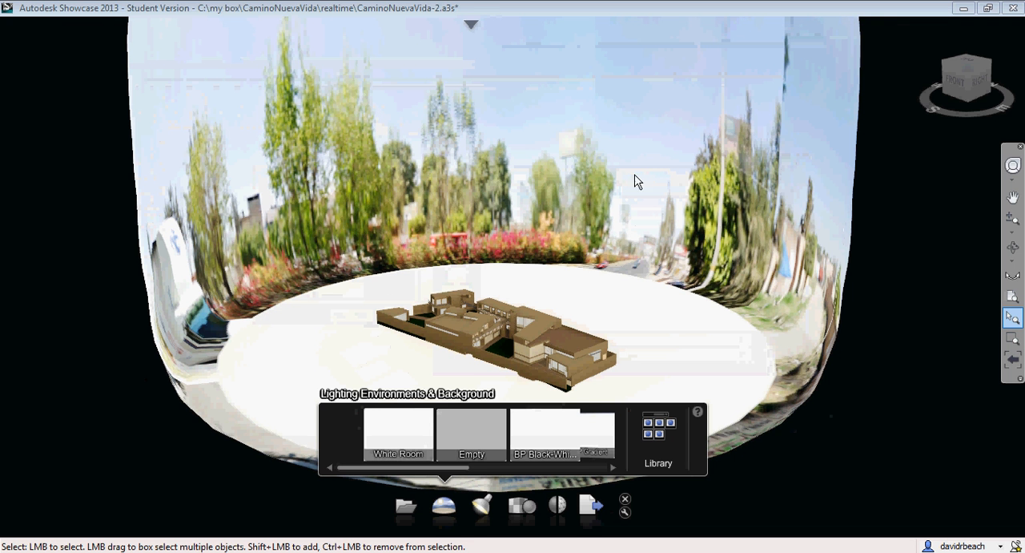
Import the CNV_Context2 FBX file from the realtime folder into the scene
click(471, 31)
click(12, 24)
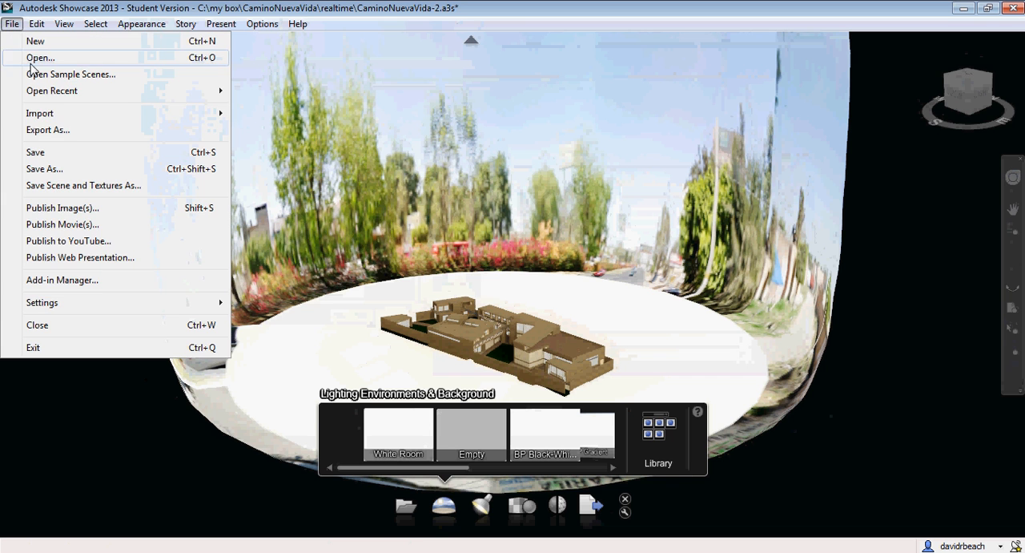
mouse_move(77, 114)
click(285, 113)
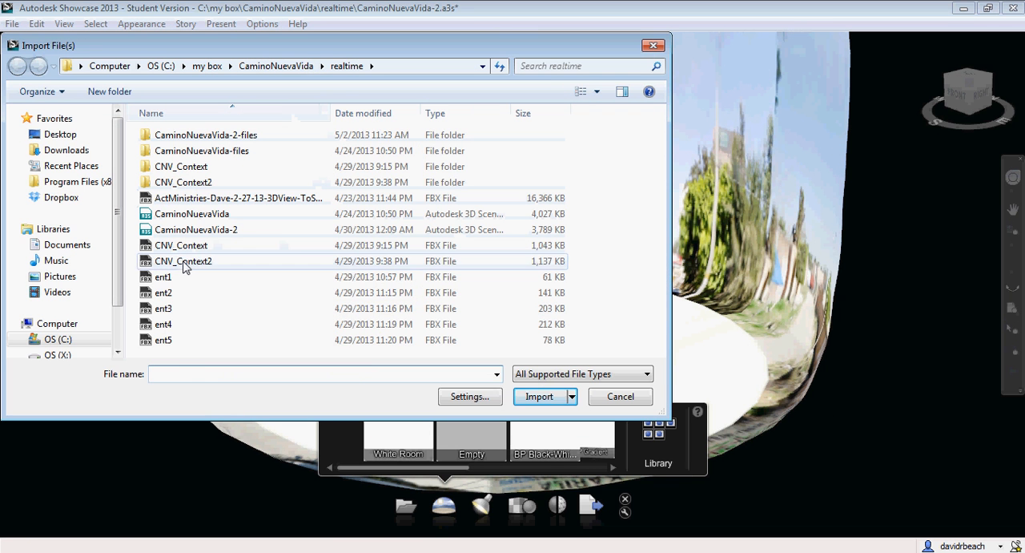
click(184, 265)
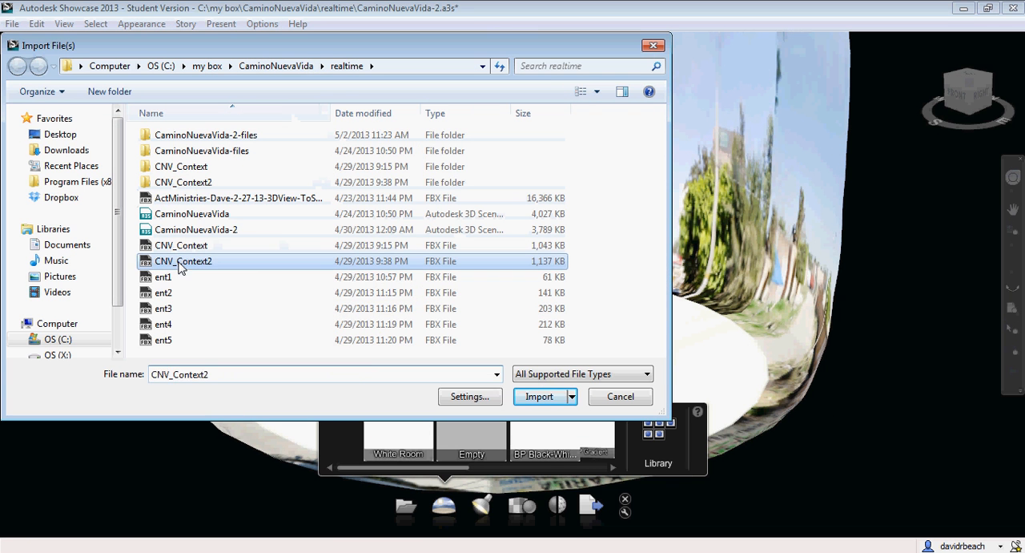
click(541, 400)
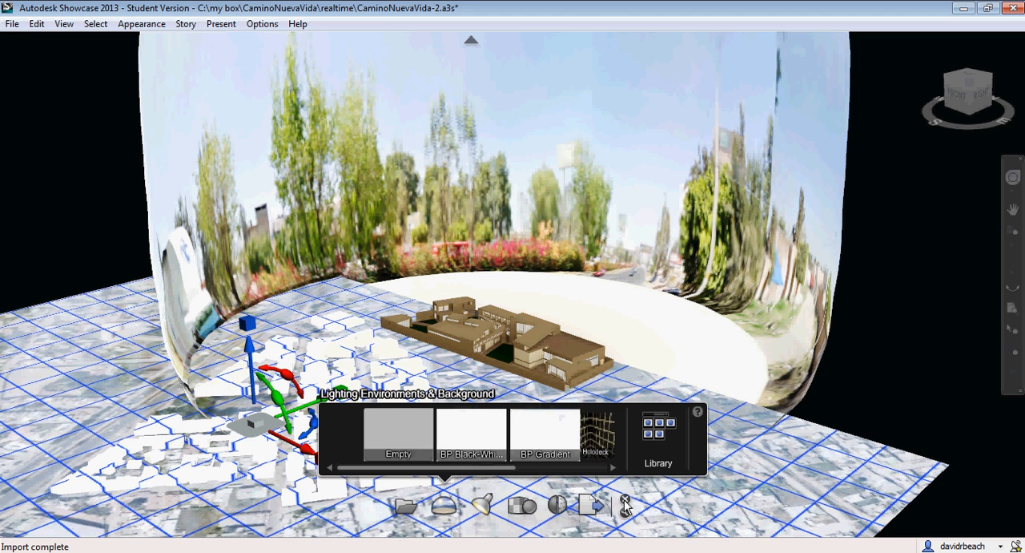
Examine the imported site context's scale and position relative to the building from several angles
mouse_move(492, 339)
mouse_down()
mouse_move(716, 374)
mouse_move(457, 386)
mouse_move(532, 366)
mouse_move(645, 380)
mouse_up()
mouse_move(646, 379)
alt+middle_down()
mouse_move(775, 353)
mouse_move(702, 385)
mouse_move(502, 368)
mouse_move(531, 332)
mouse_move(772, 394)
mouse_move(487, 384)
mouse_move(521, 360)
mouse_move(737, 393)
mouse_move(714, 408)
mouse_move(588, 413)
alt+middle_up()
scroll(752, 357, down, 3)
scroll(422, 364, up, 5)
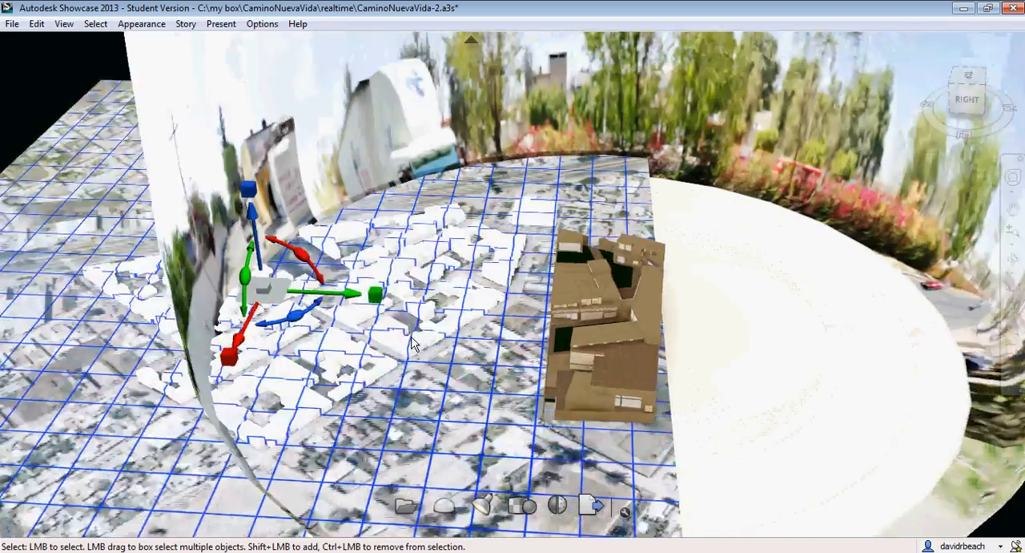
alt+drag(422, 360, 447, 366)
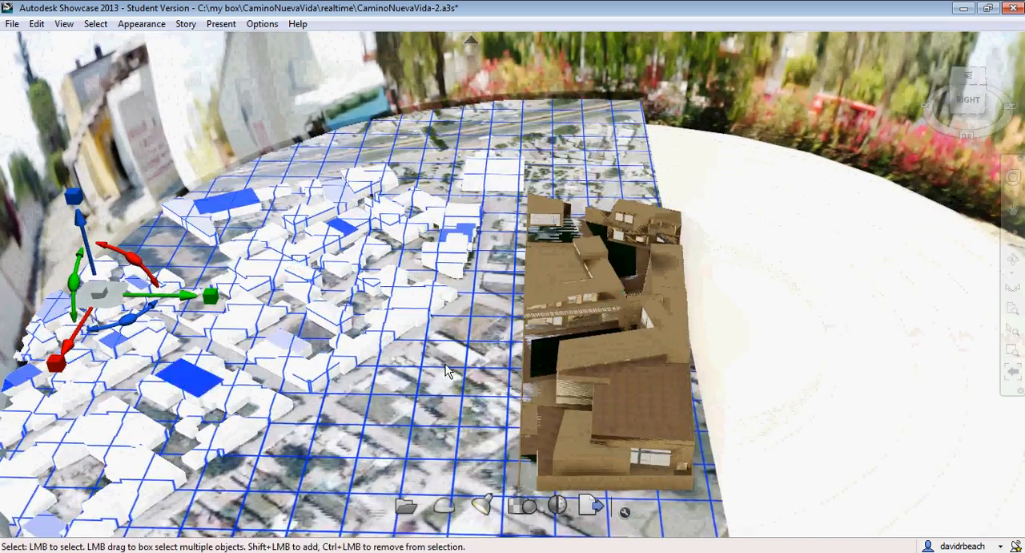
alt+middle_drag(601, 354, 869, 330)
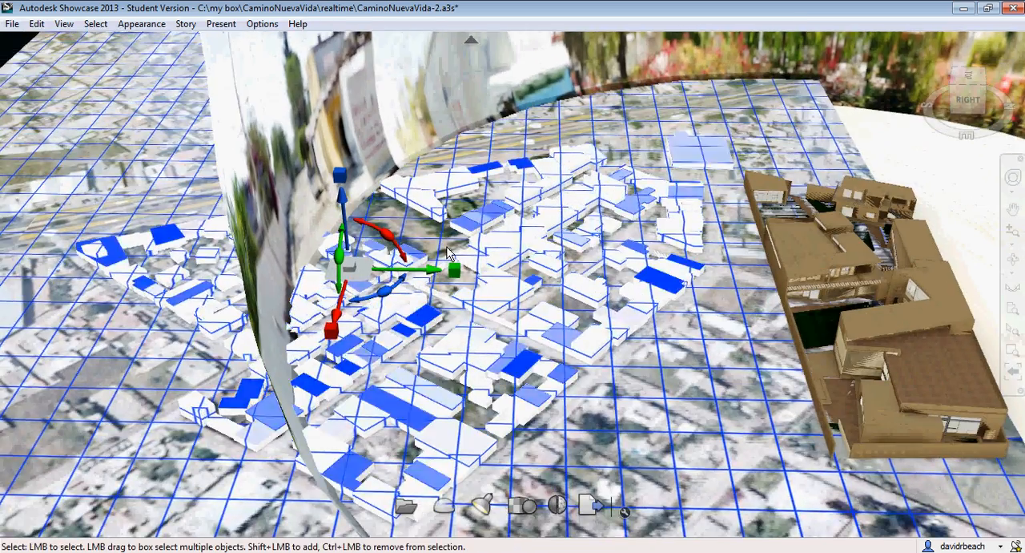
scroll(503, 334, down, 3)
alt+drag(655, 367, 604, 353)
alt+middle_drag(662, 334, 524, 360)
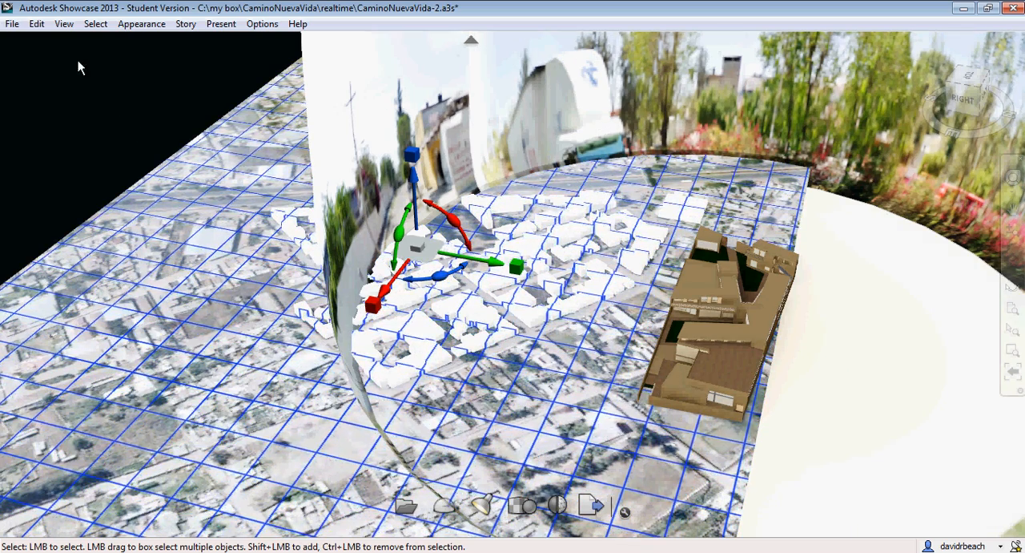
Scale the imported CNV_Context2 model to 2.540 in X, Y and Z through its transform properties and close them
click(37, 24)
mouse_move(160, 144)
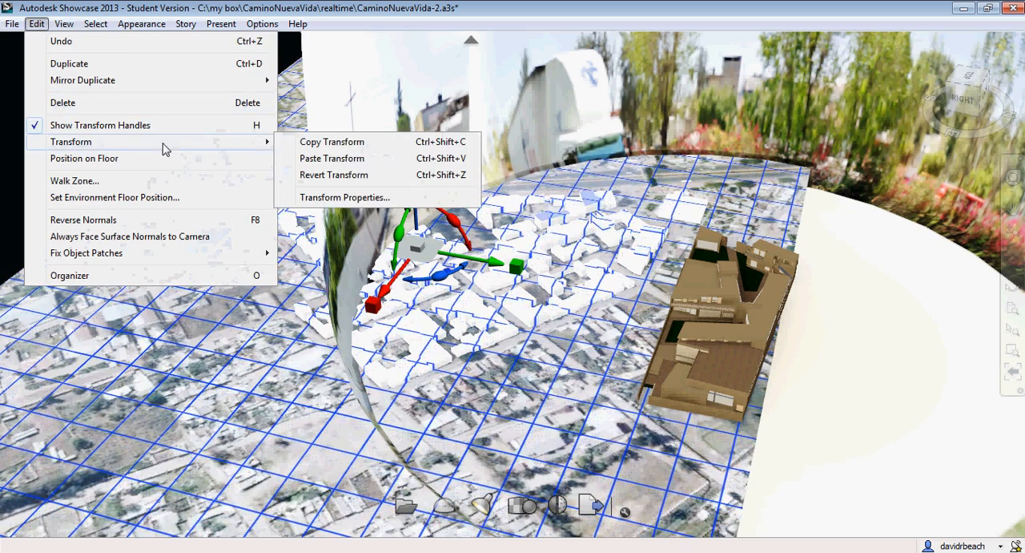
click(357, 197)
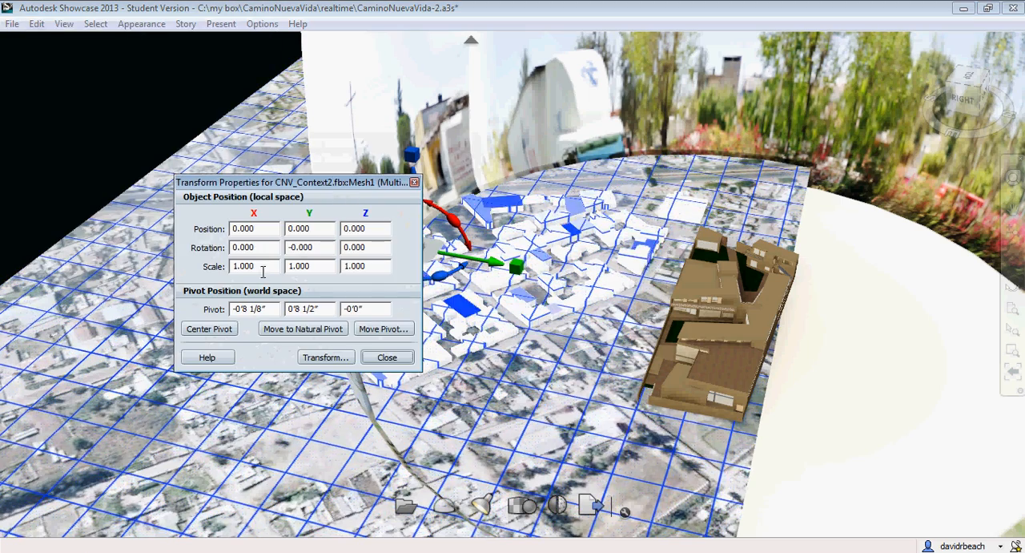
drag(264, 267, 189, 265)
text(2.540)
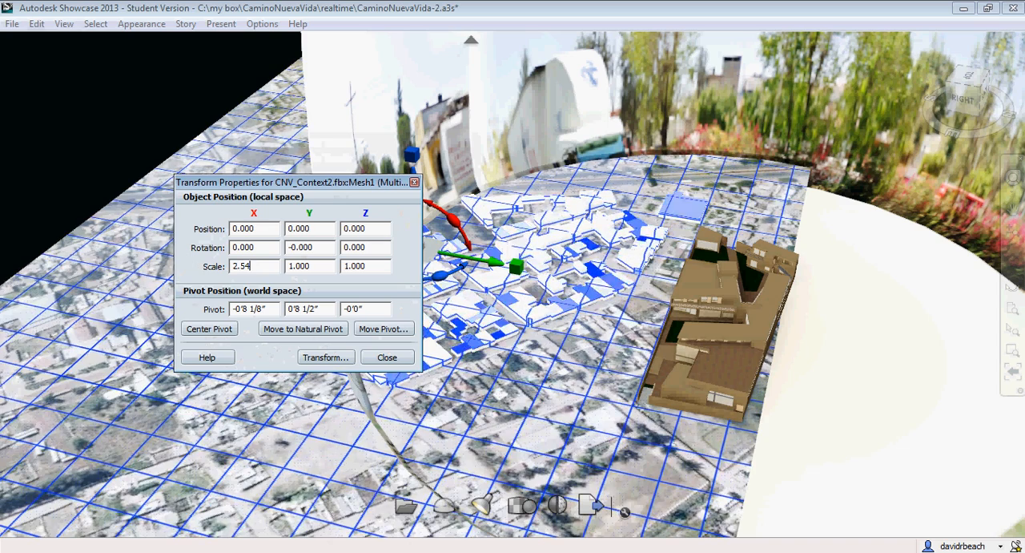
key(Tab)
text(2.540)
key(Tab)
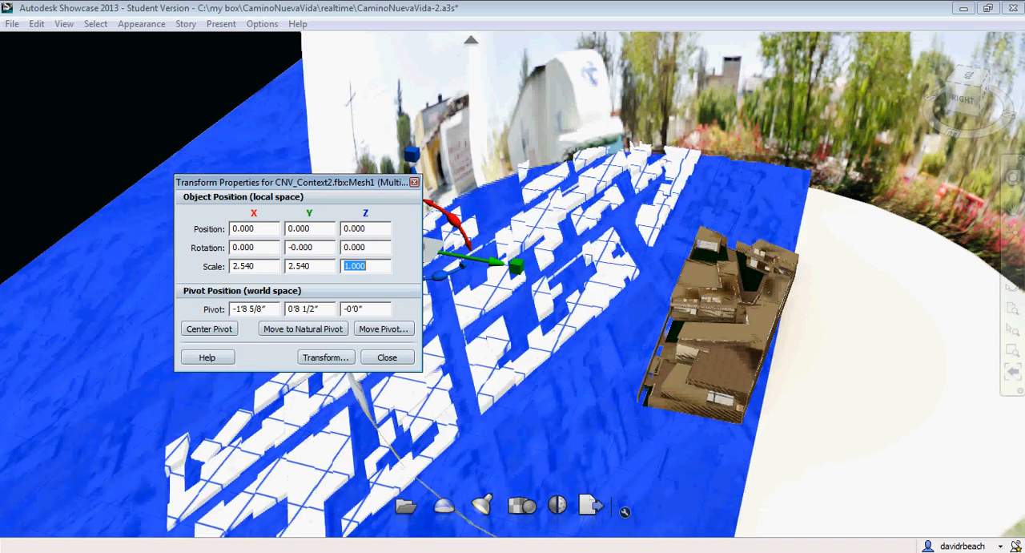
text(2.540)
key(Return)
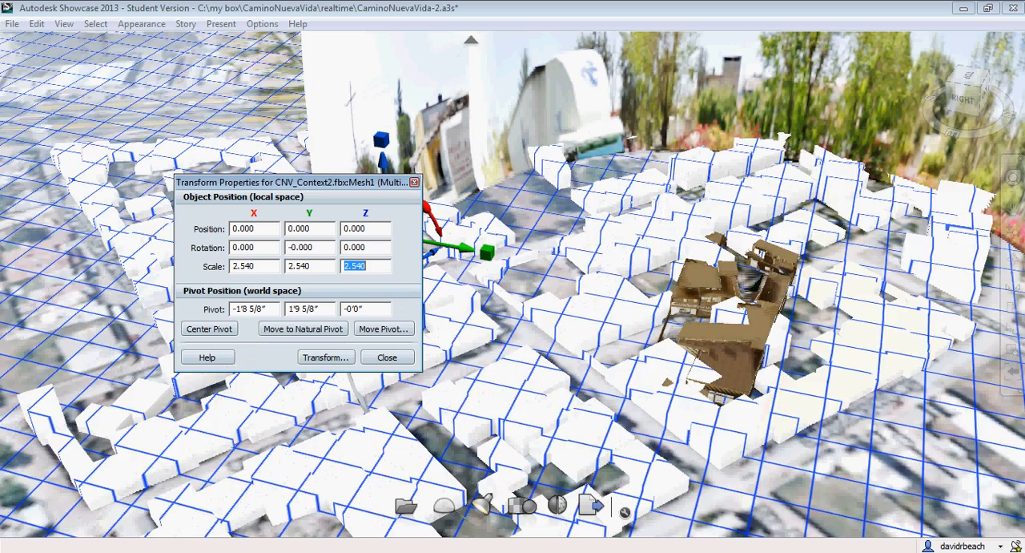
click(413, 183)
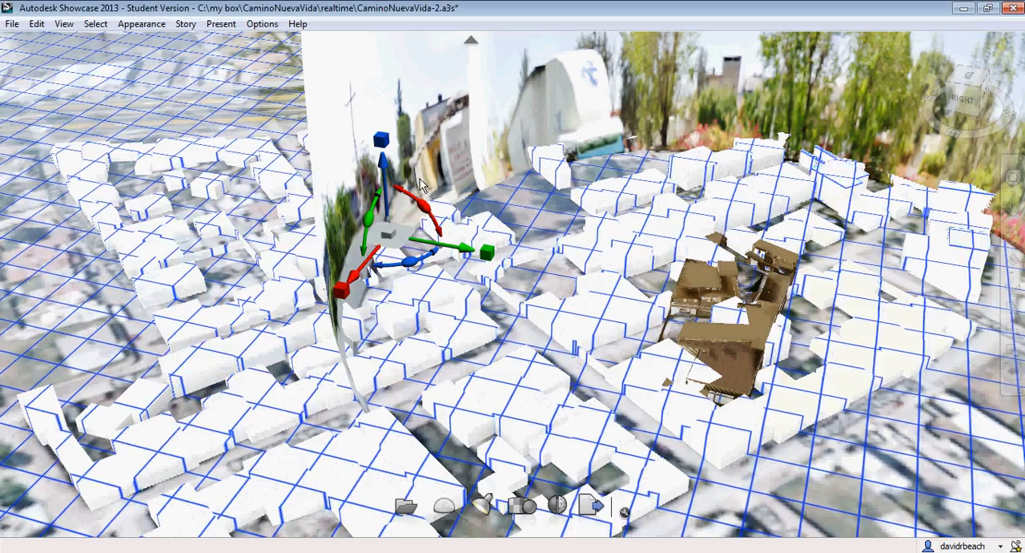
Move the scaled site context so the building sits in its open lot, and delete the larger, overlapping ground plane
drag(449, 250, 538, 344)
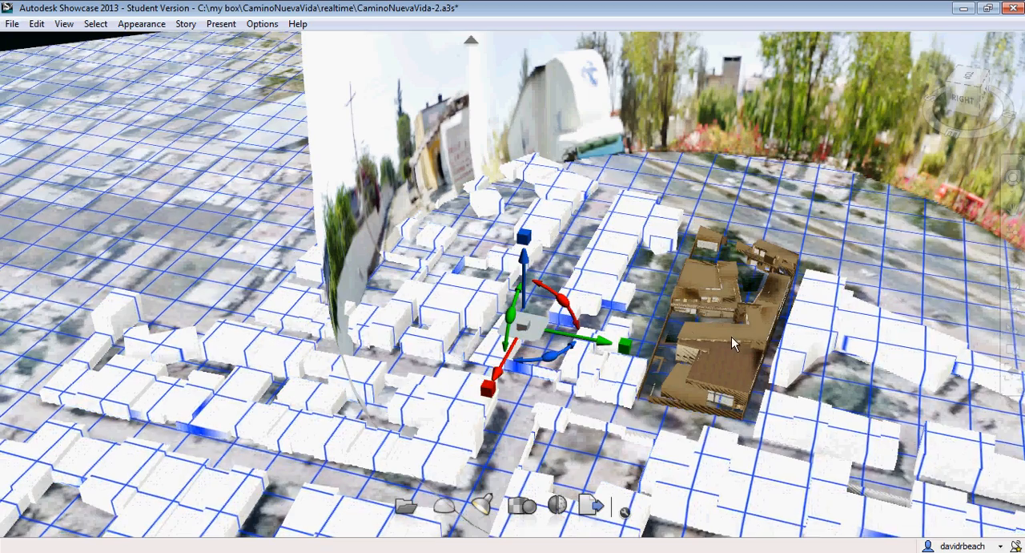
click(203, 97)
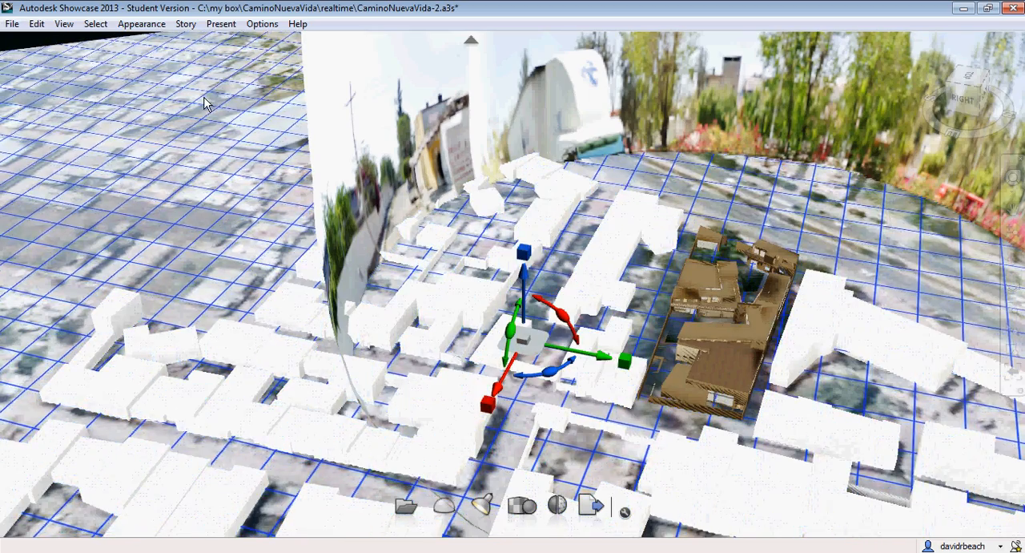
drag(405, 225, 827, 201)
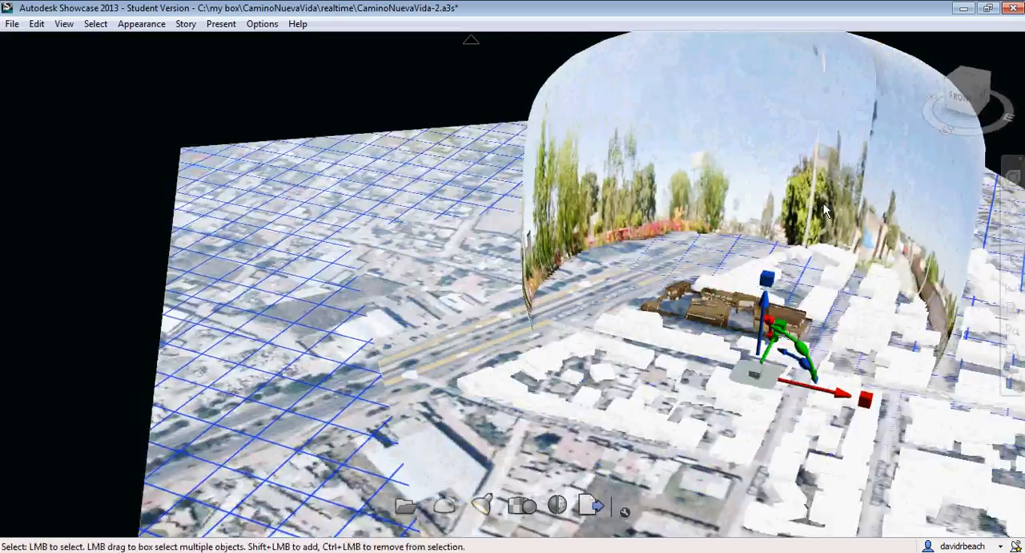
alt+middle_drag(827, 201, 630, 209)
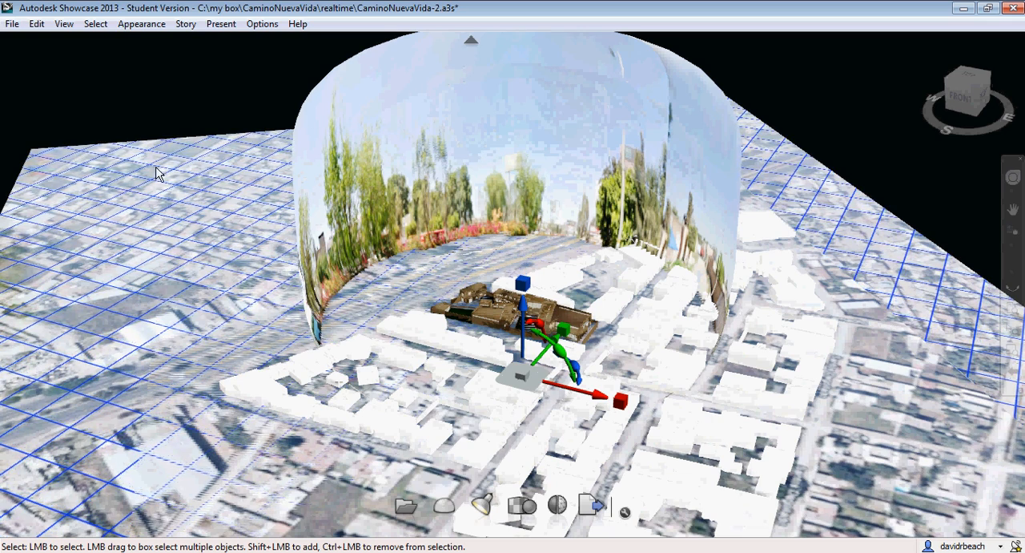
key(Delete)
click(84, 160)
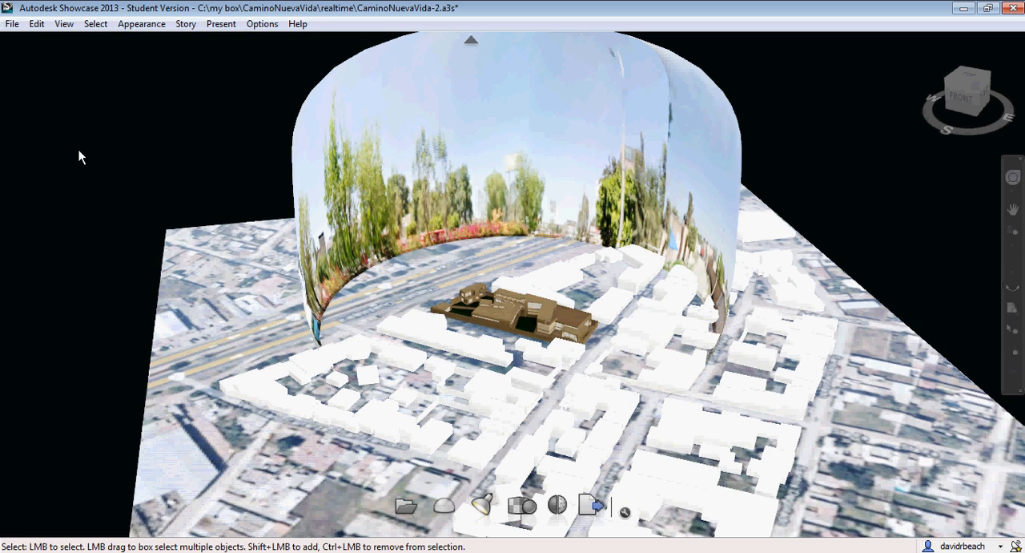
Enlarge the Las Pintitas background shape, trying size 20 and settling on 25, and close its properties and the environment libraries
middle_drag(173, 201, 170, 150)
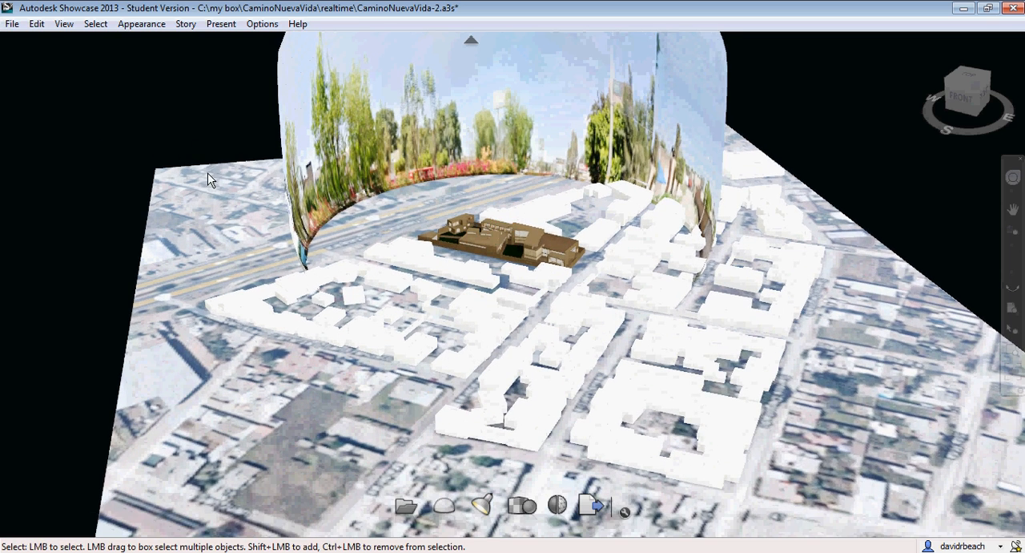
click(452, 507)
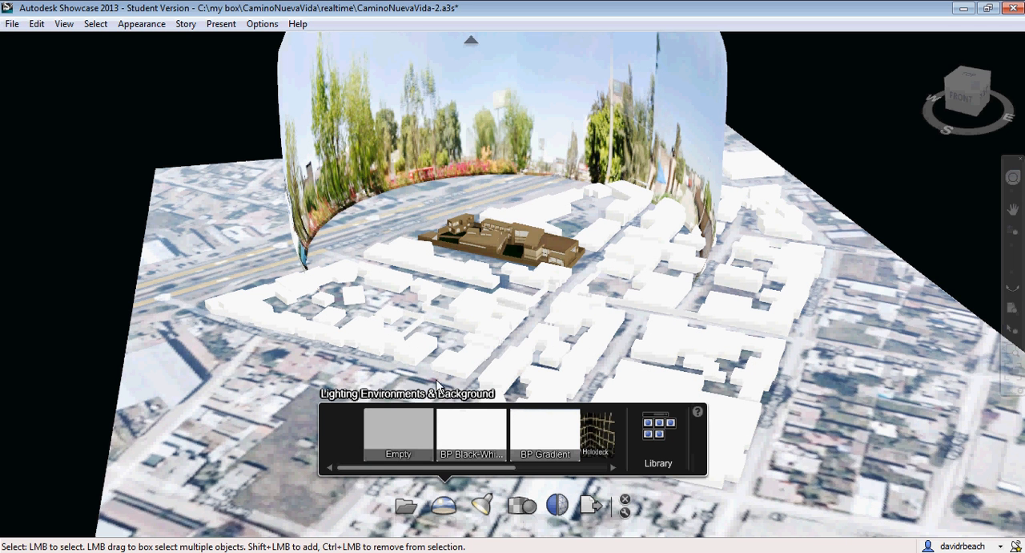
click(649, 432)
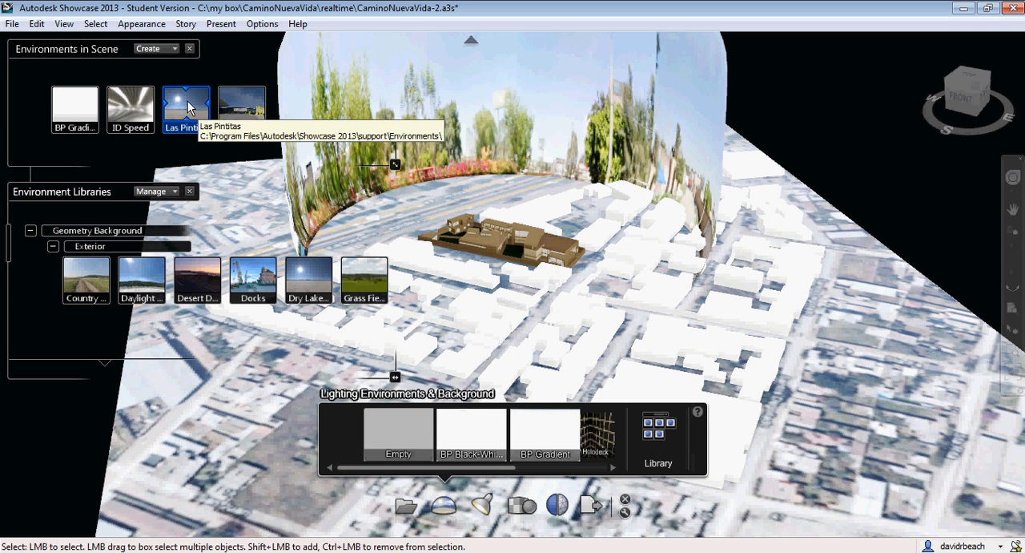
right_click(198, 104)
click(255, 237)
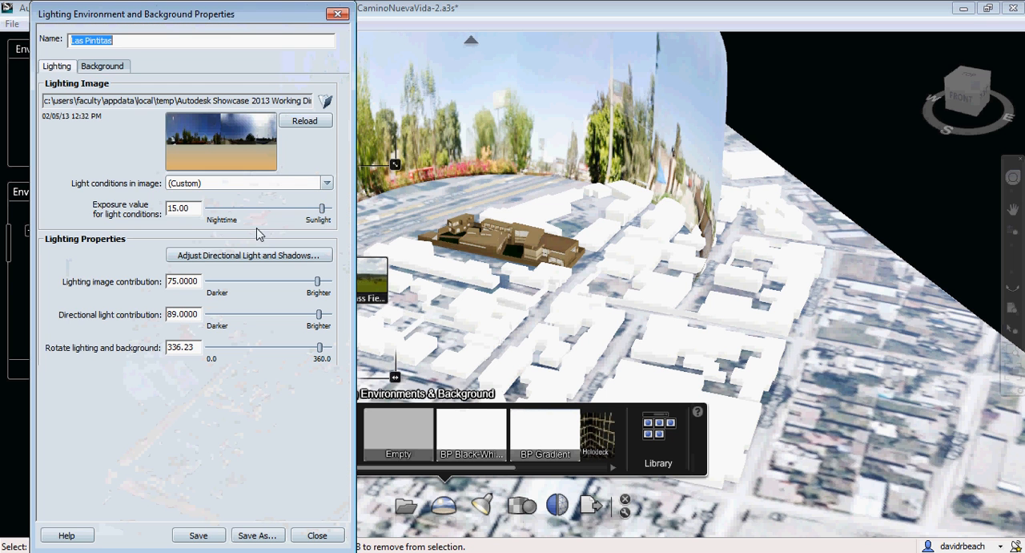
click(104, 68)
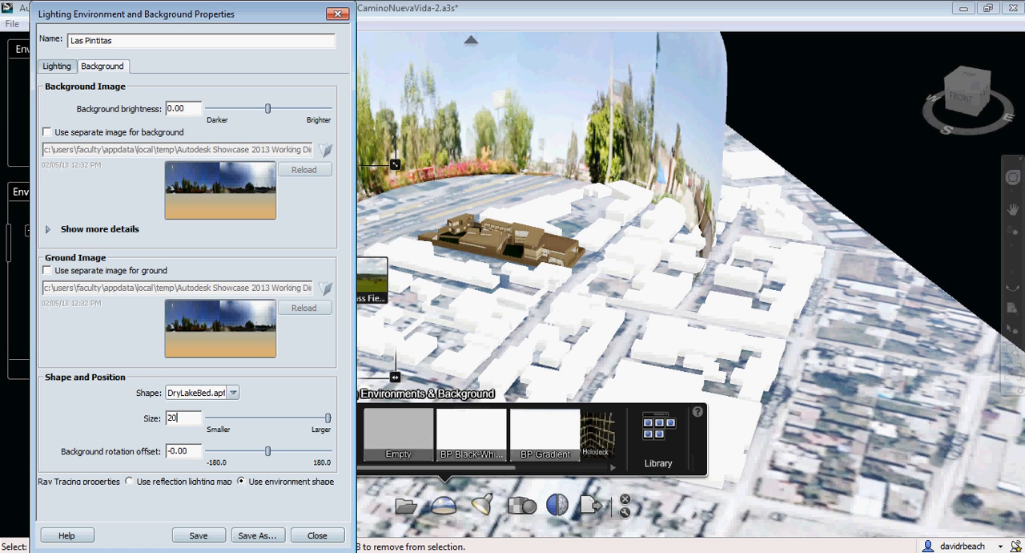
text(20)
key(Return)
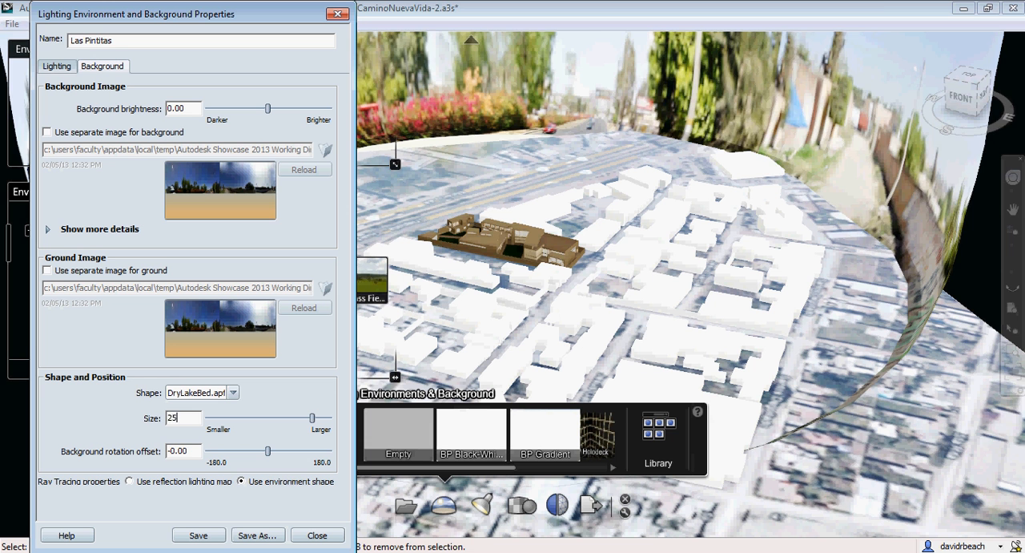
key(Return)
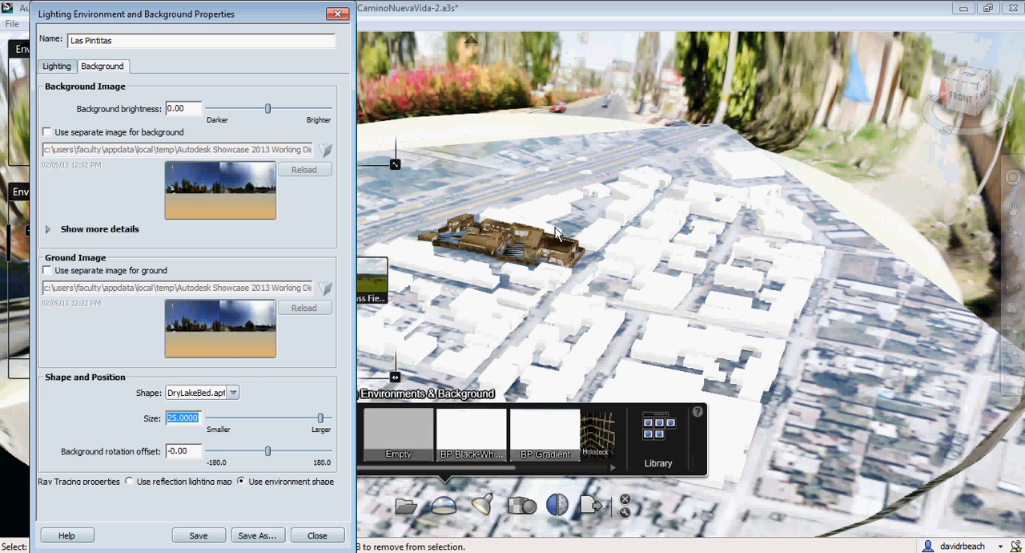
click(340, 16)
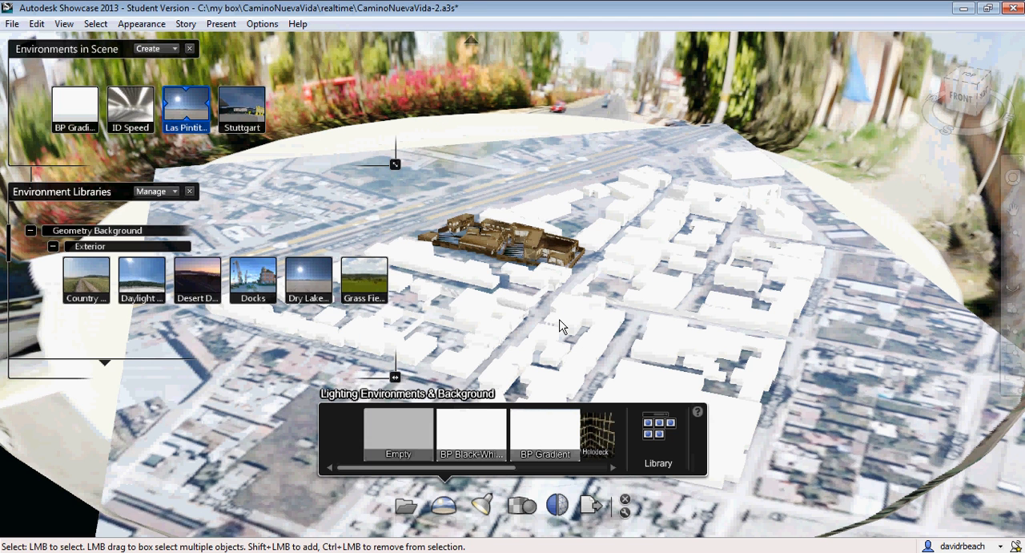
click(192, 50)
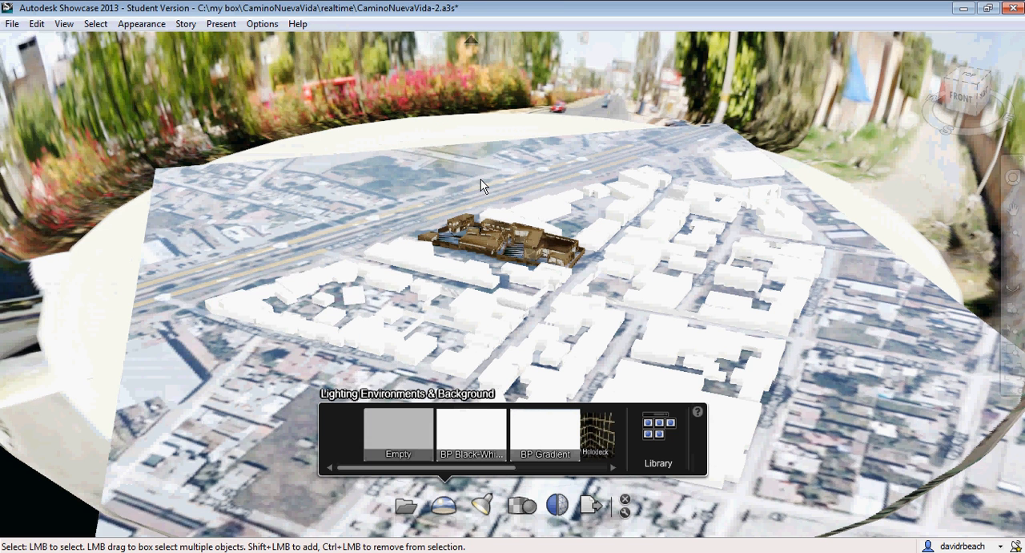
Examine the building and surrounding site context against the enlarged panorama from low and raised angles
scroll(612, 294, up, 4)
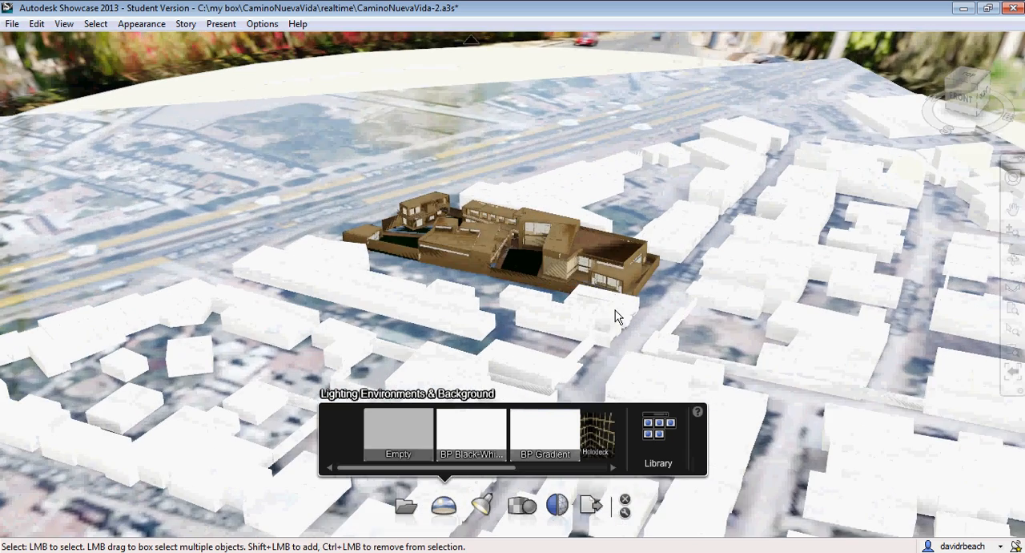
mouse_move(615, 311)
alt+mouse_down()
mouse_move(774, 206)
mouse_move(825, 185)
mouse_move(991, 231)
alt+mouse_up()
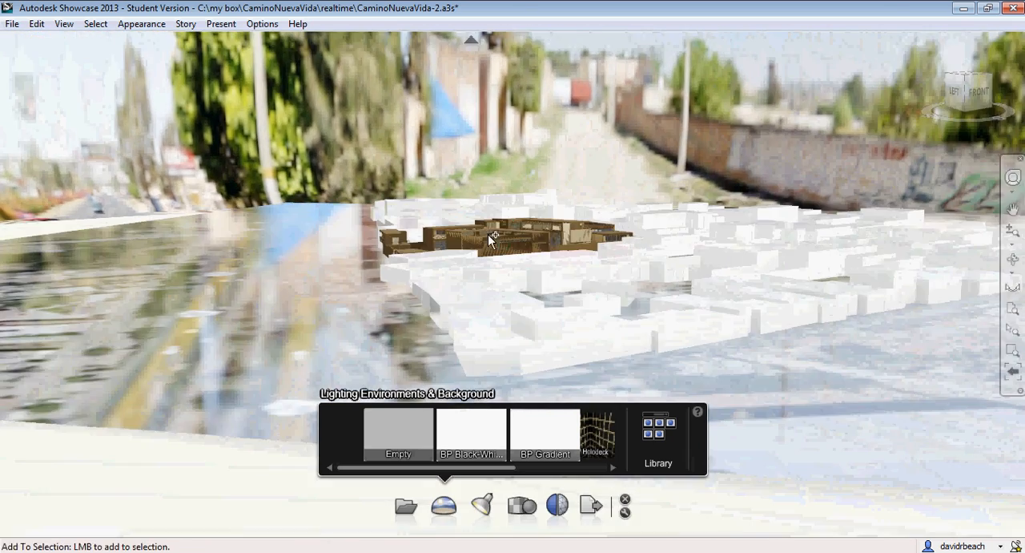
alt+drag(429, 247, 360, 288)
alt+drag(592, 246, 297, 279)
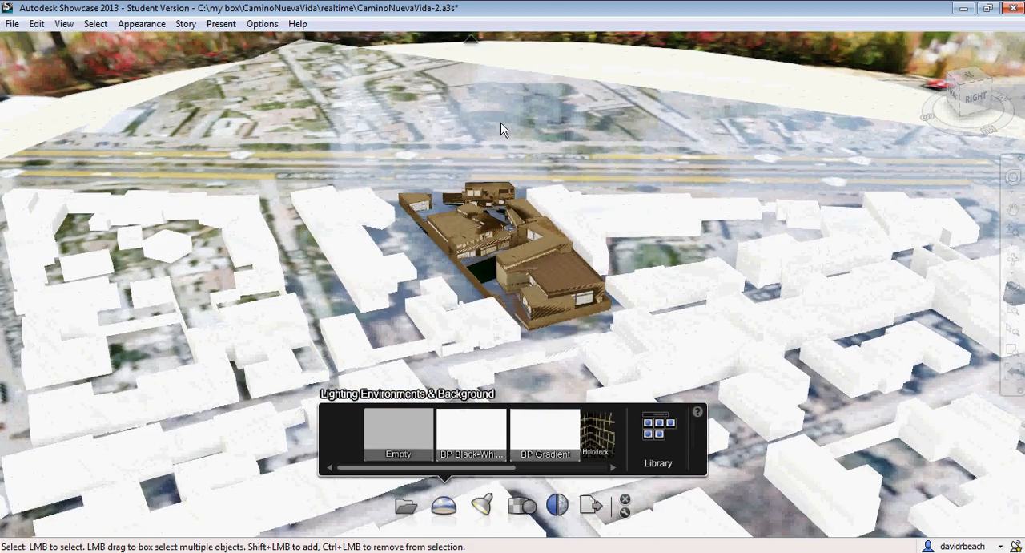
Turn off reflections in the Google Earth snapshot ground plane's material and close its properties
scroll(502, 128, down, 2)
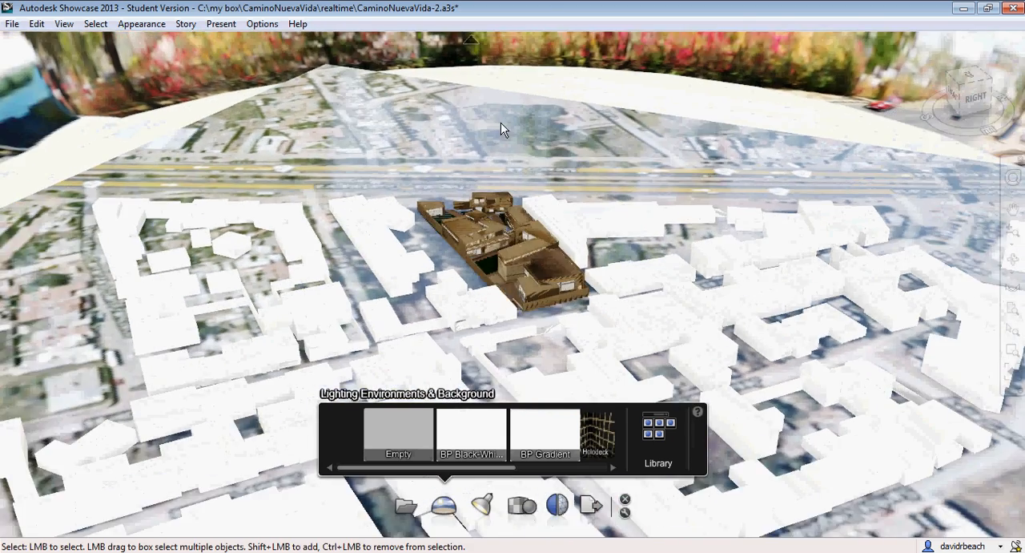
click(363, 144)
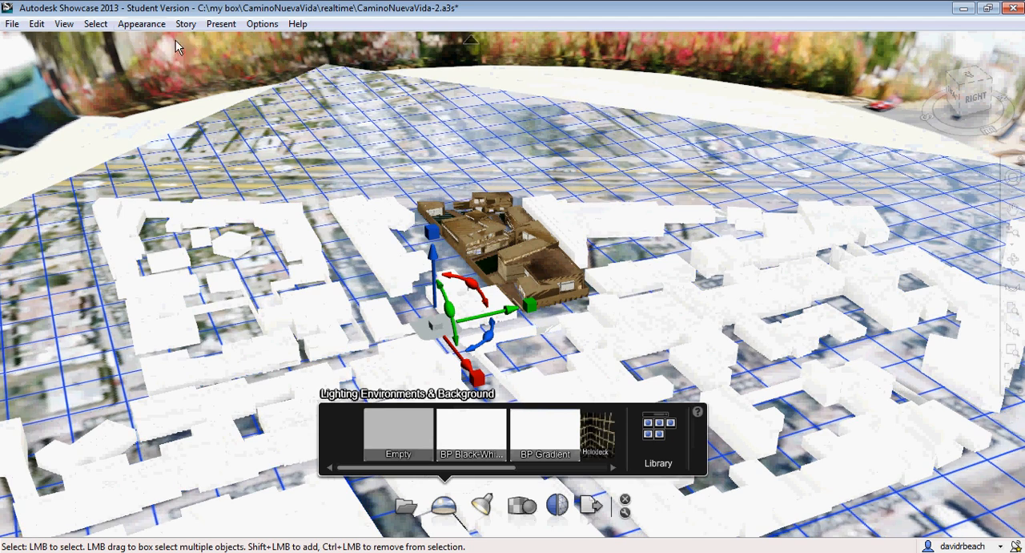
right_click(317, 99)
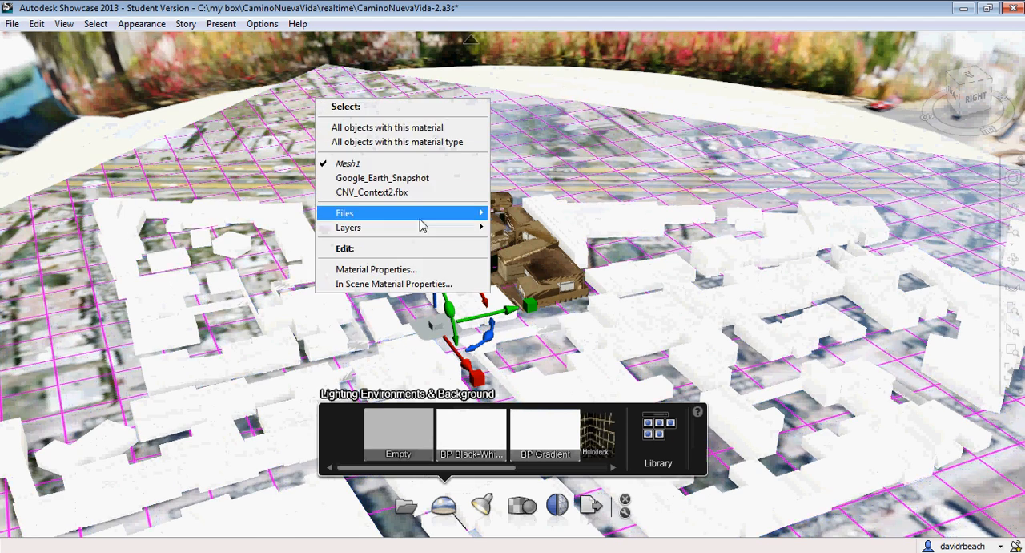
click(412, 269)
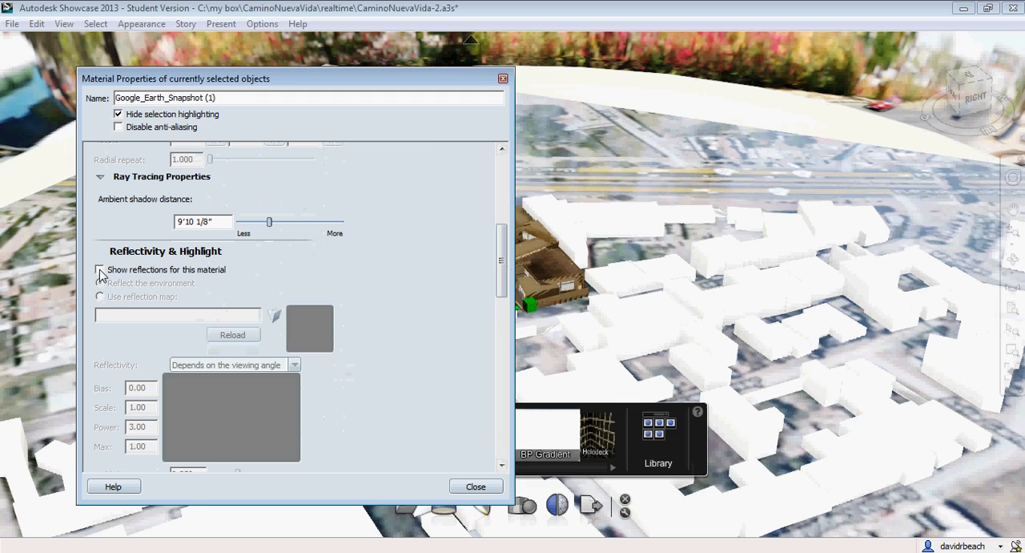
click(504, 80)
Select the white context buildings surrounding the model and open the material library
alt+drag(359, 270, 944, 241)
scroll(490, 262, up, 2)
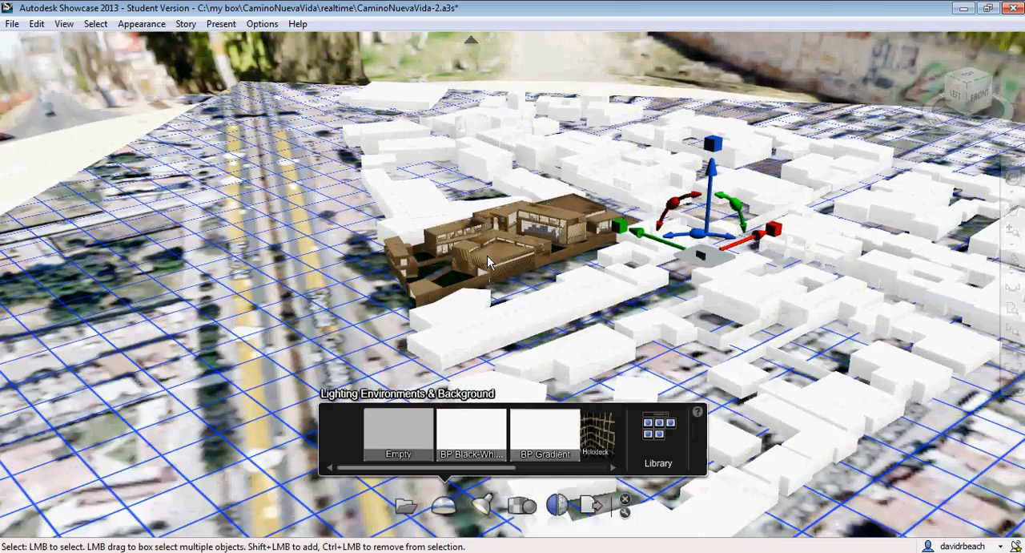
alt+drag(517, 278, 797, 268)
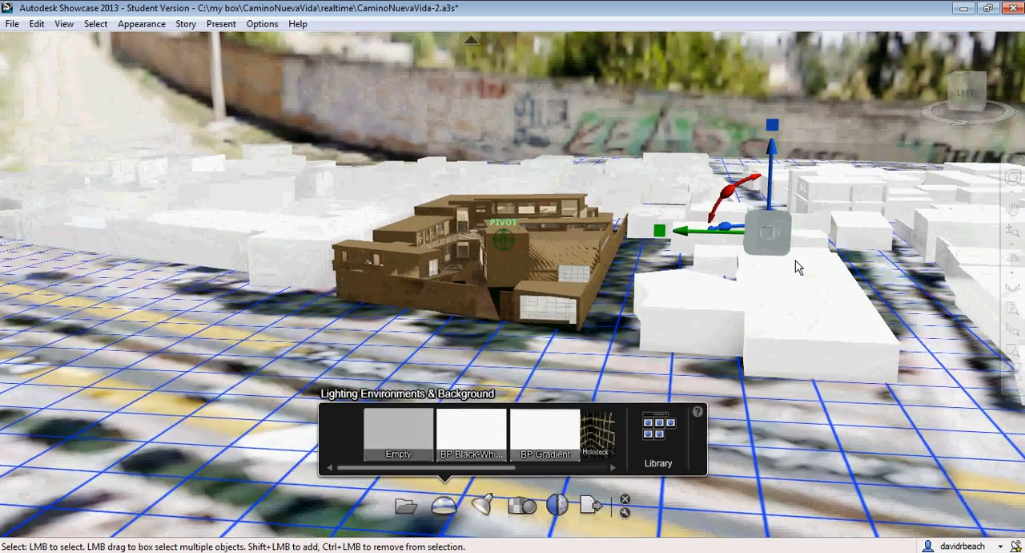
scroll(777, 273, up, 4)
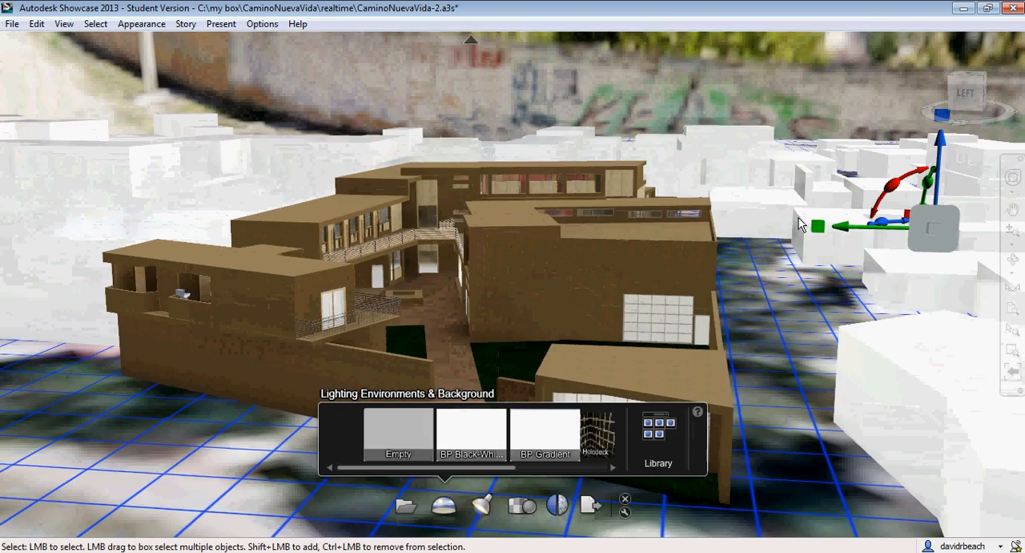
mouse_move(800, 223)
alt+mouse_down()
mouse_move(774, 218)
mouse_move(798, 211)
mouse_move(785, 211)
mouse_move(758, 229)
mouse_move(807, 228)
alt+mouse_up()
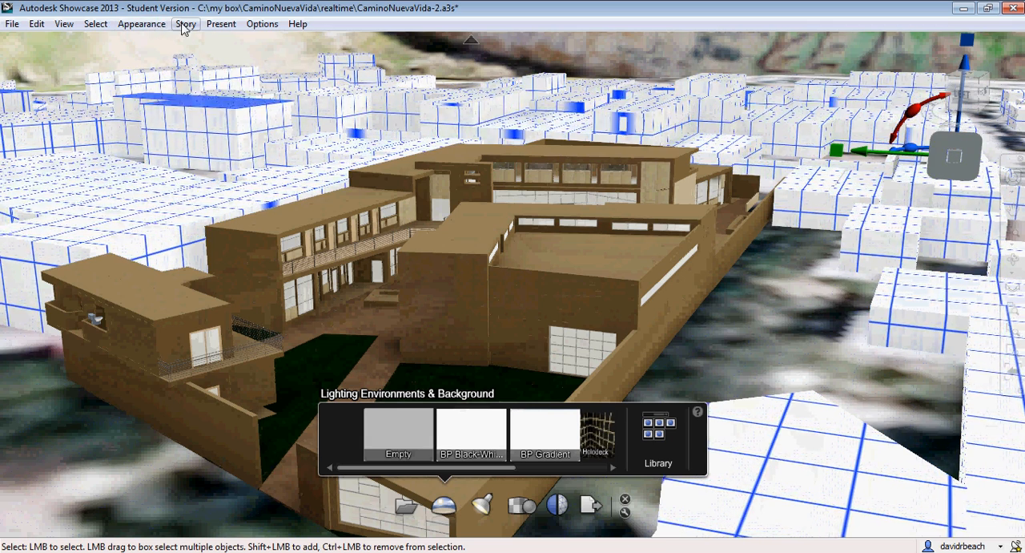
click(142, 24)
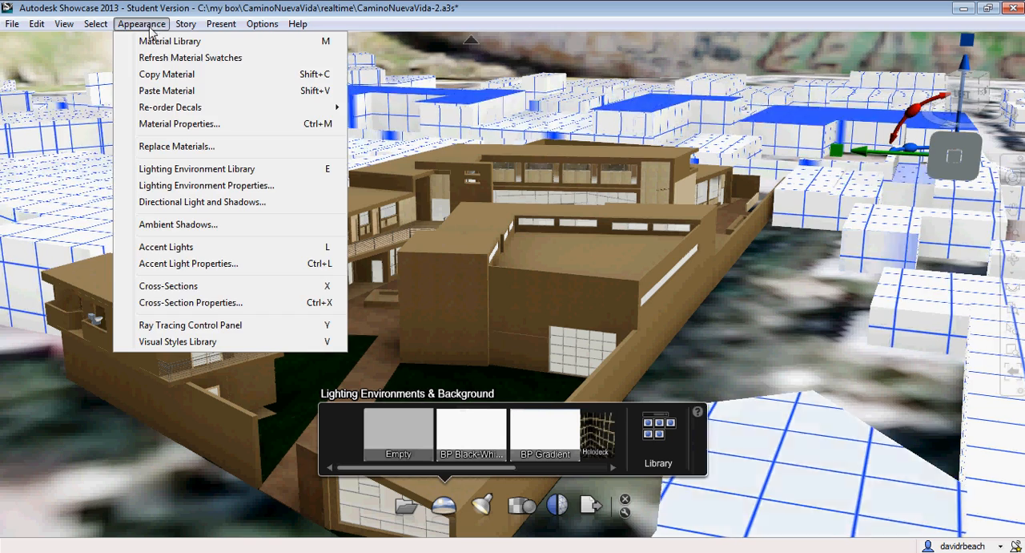
click(156, 45)
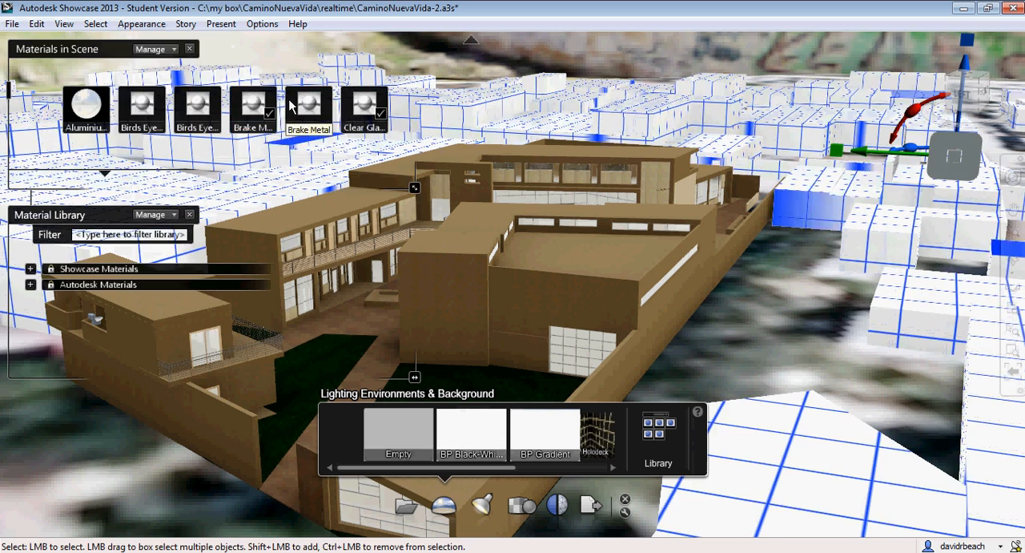
Assign the Generic material from the Miscellaneous group of Showcase Materials to the selected context buildings
click(30, 268)
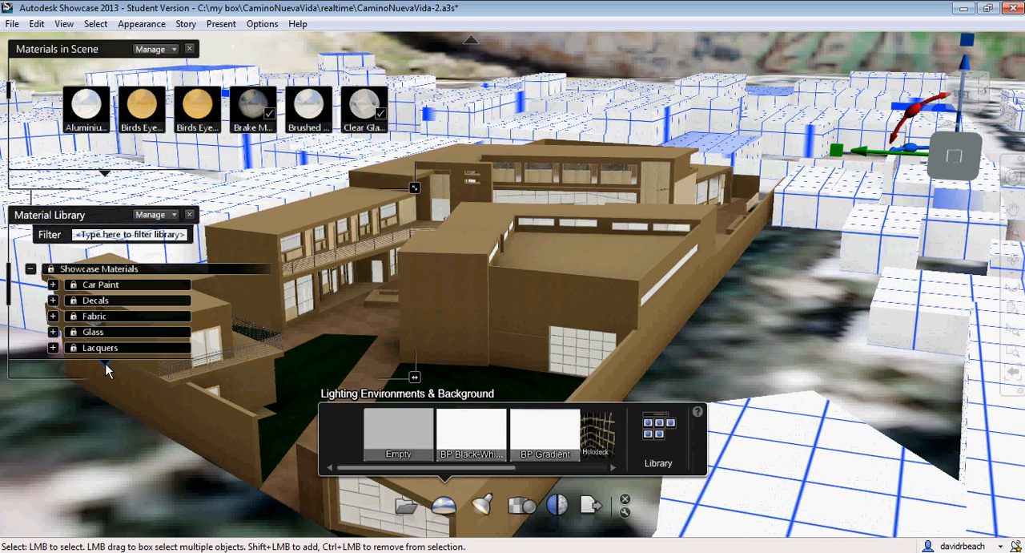
scroll(107, 367, down, 1)
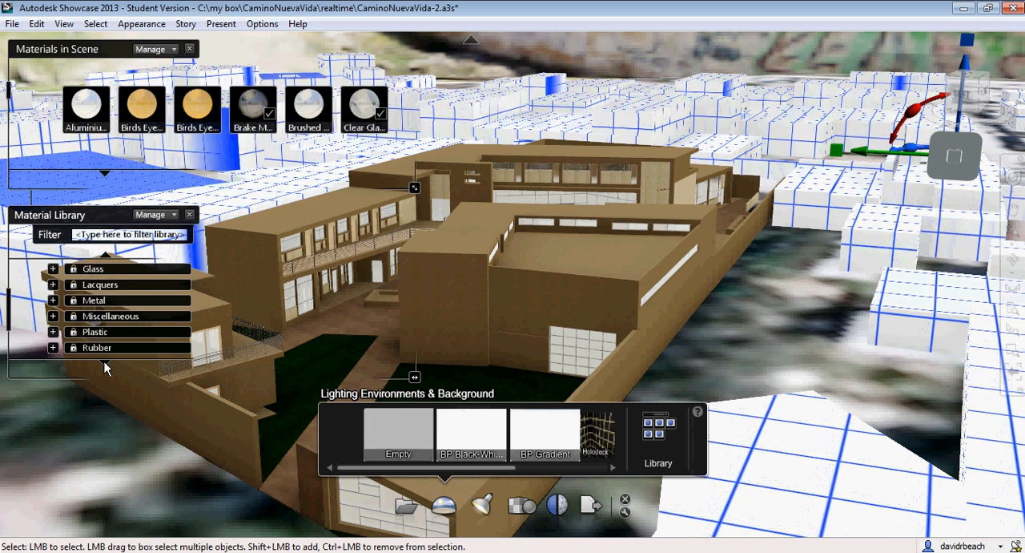
scroll(107, 366, down, 2)
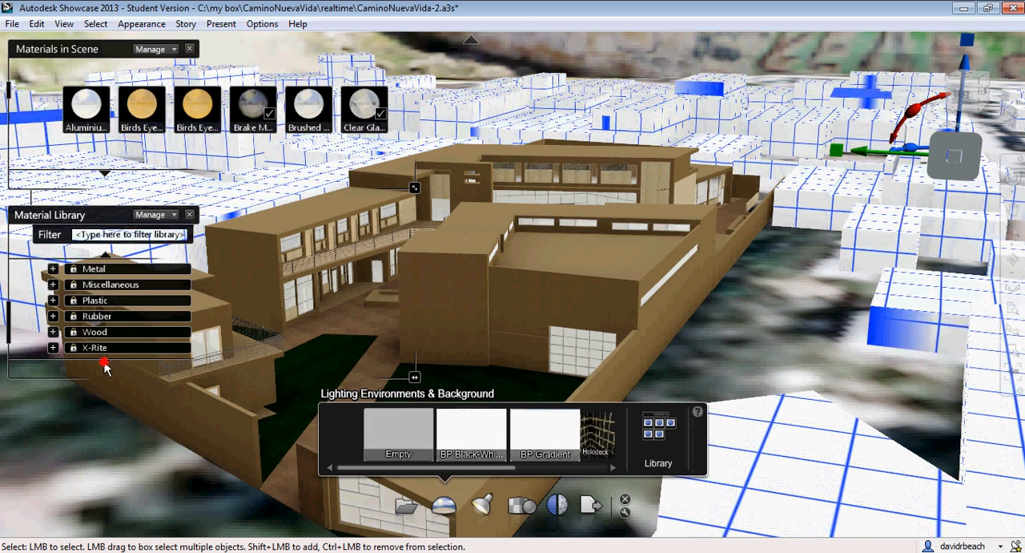
scroll(106, 367, down, 1)
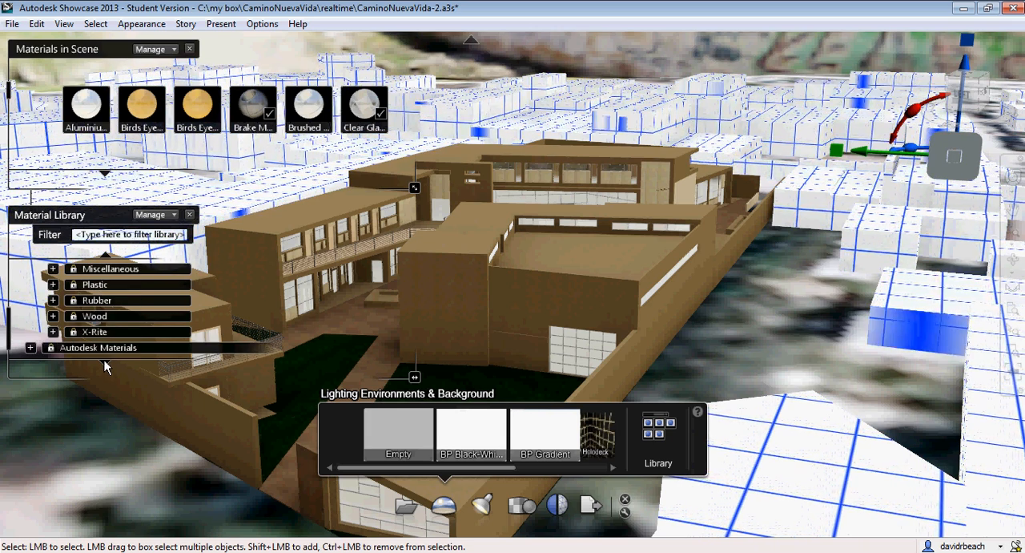
click(106, 264)
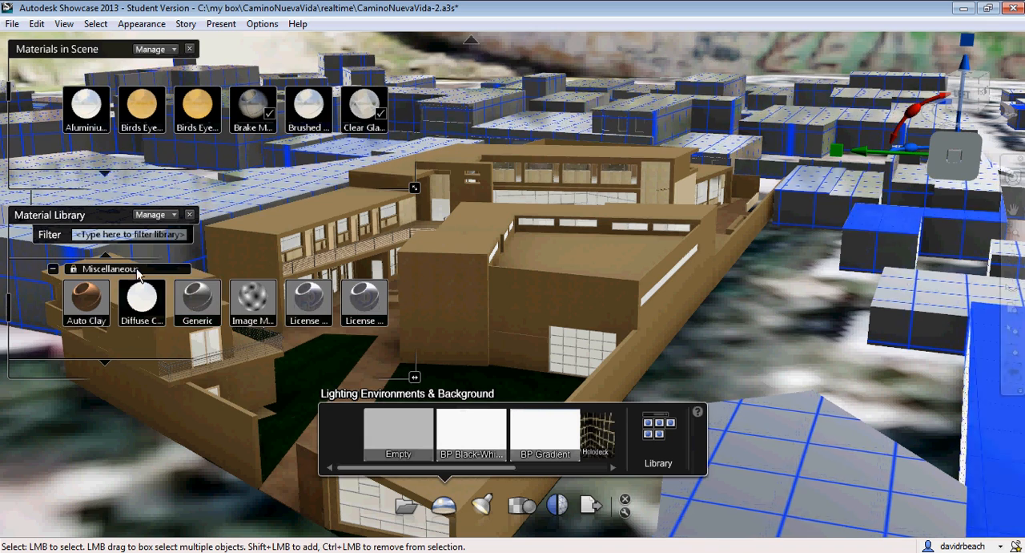
right_click(198, 295)
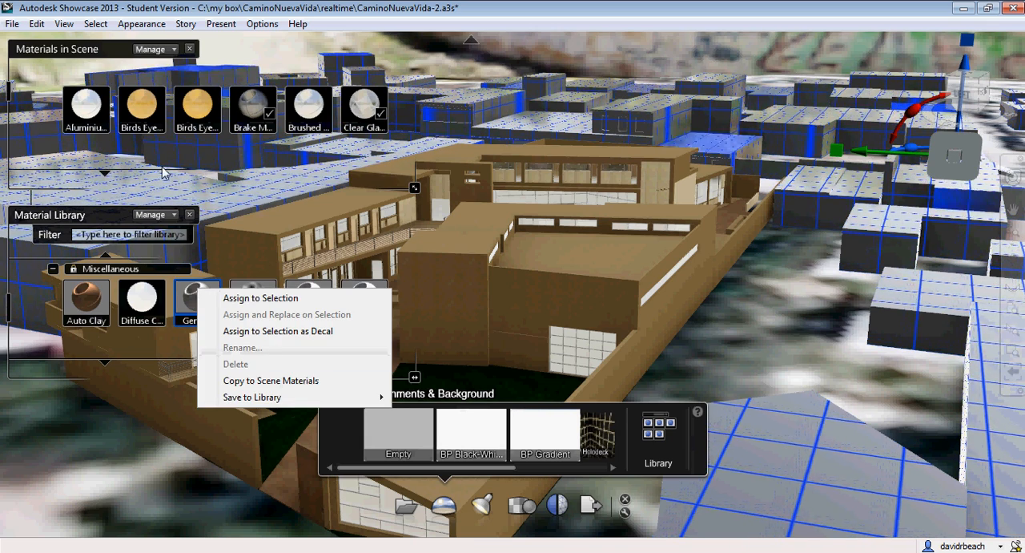
Open the scene's Generic material properties and set its color to a light beige, RGB 179, 157, 149
click(105, 173)
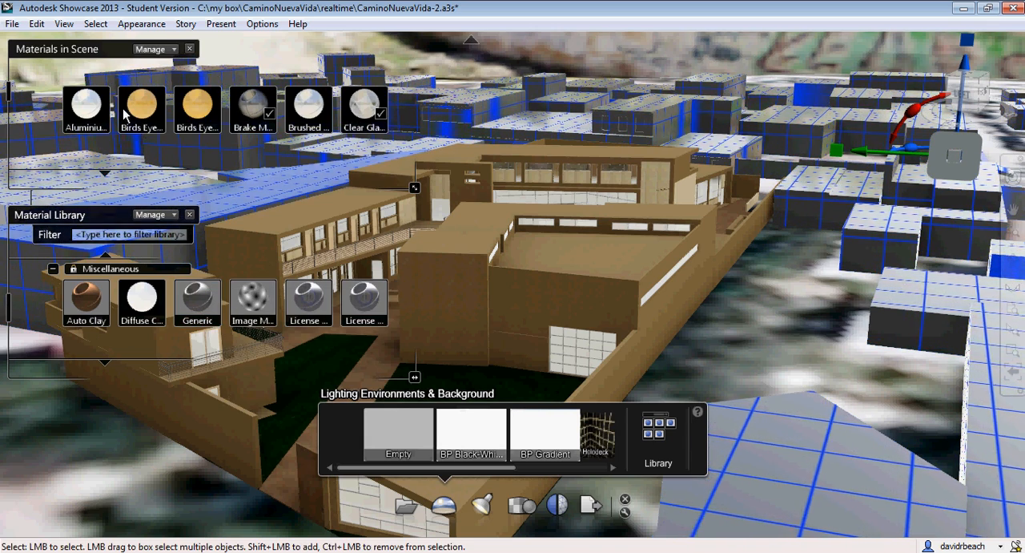
click(106, 173)
click(105, 173)
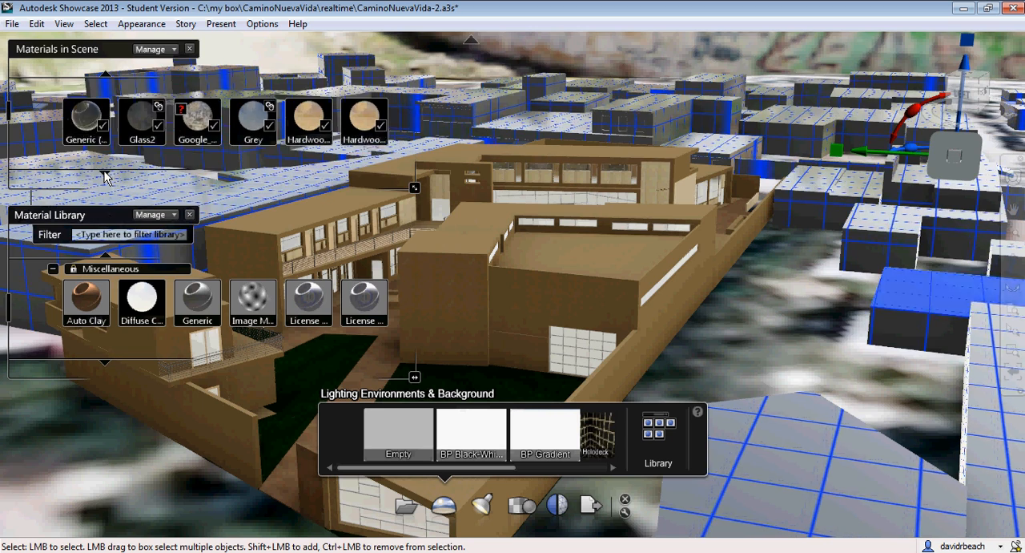
right_click(77, 99)
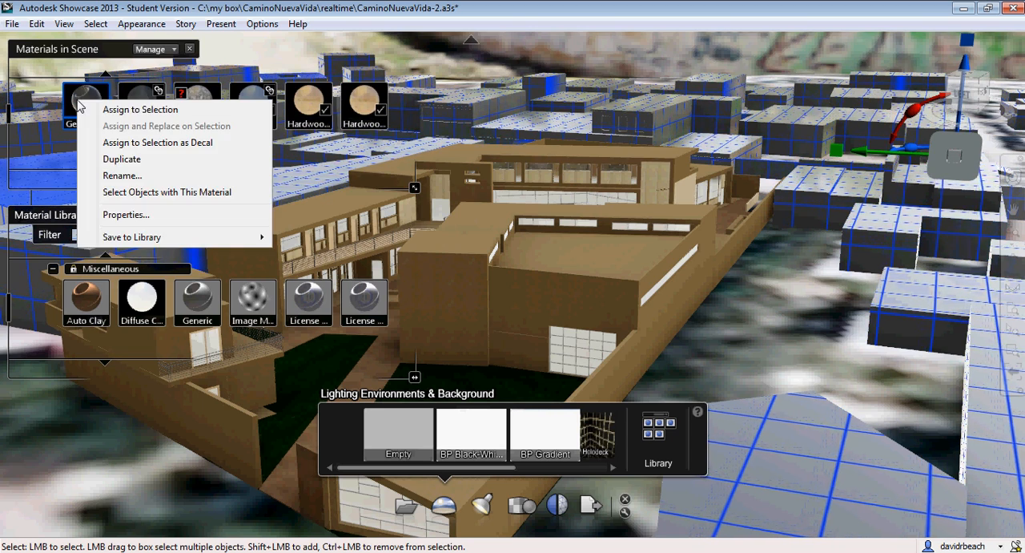
click(149, 218)
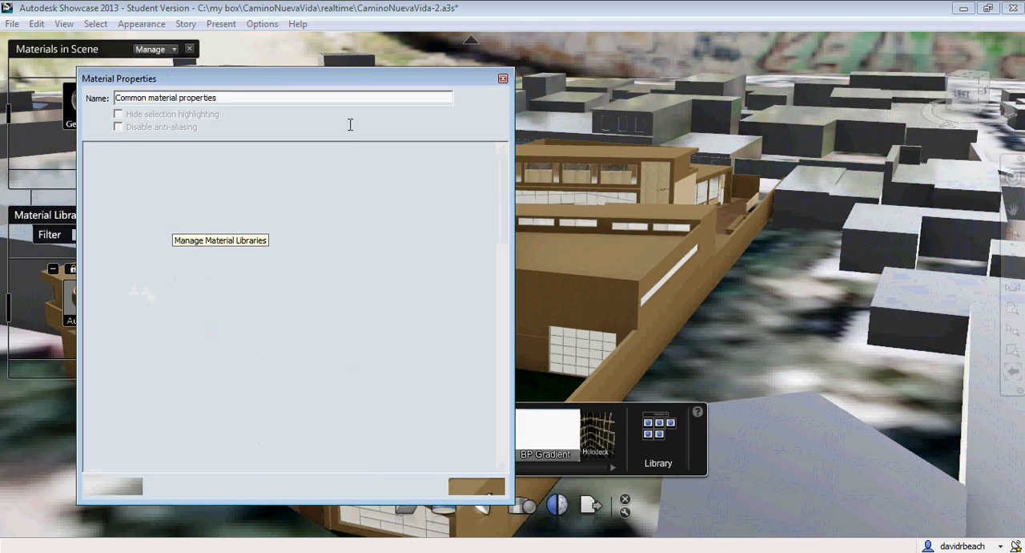
click(189, 171)
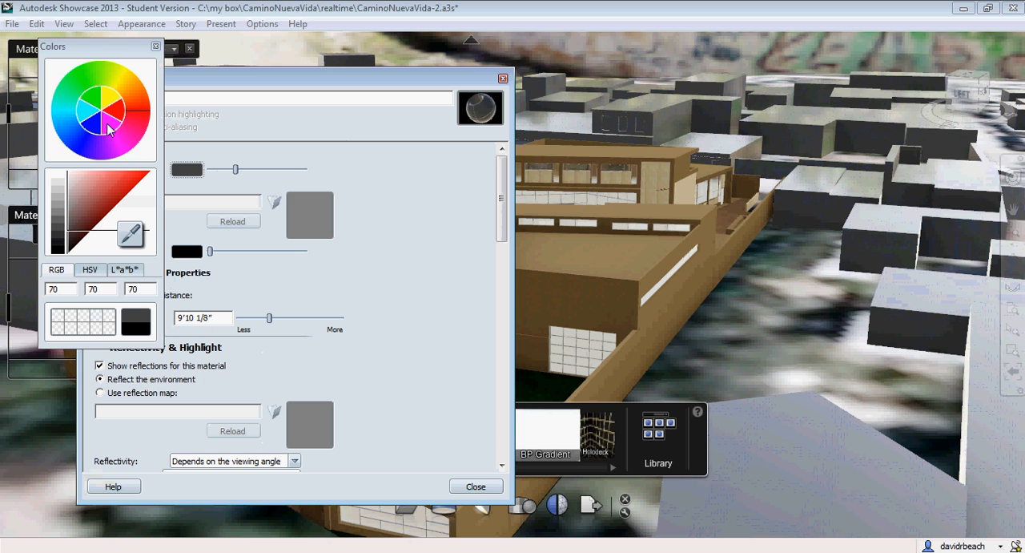
drag(139, 113, 143, 107)
drag(85, 178, 84, 201)
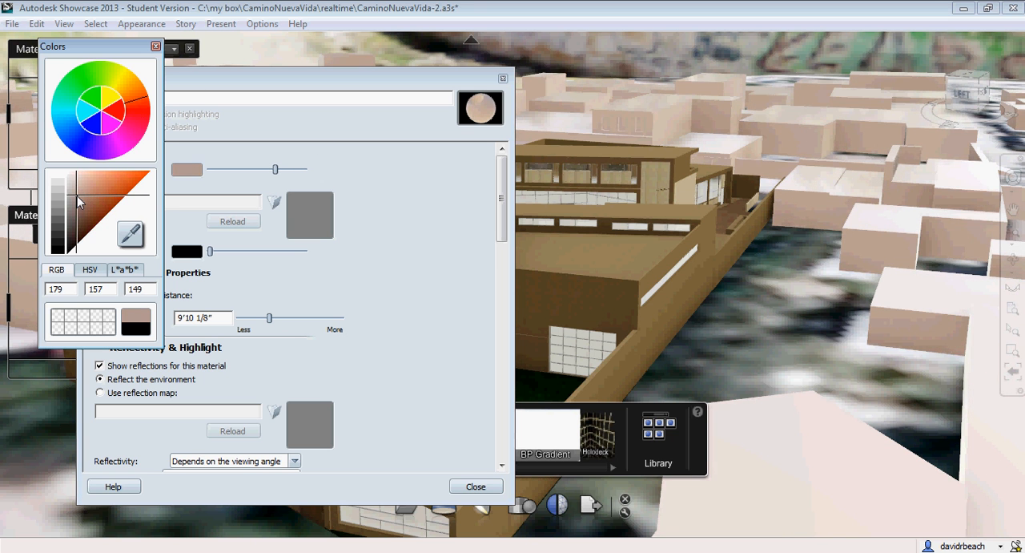
click(156, 47)
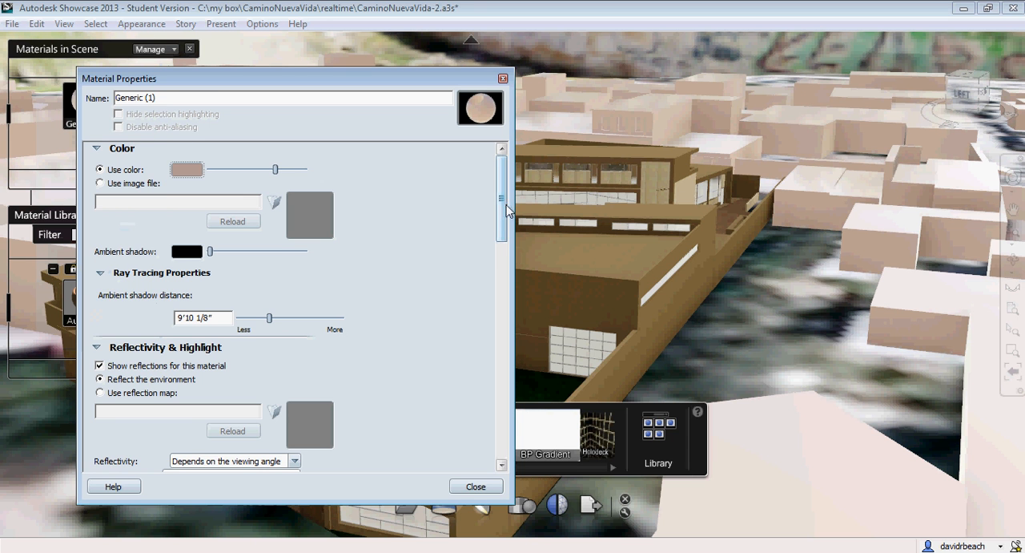
Turn off reflections for the Generic material and close its properties and the material libraries
scroll(506, 210, down, 3)
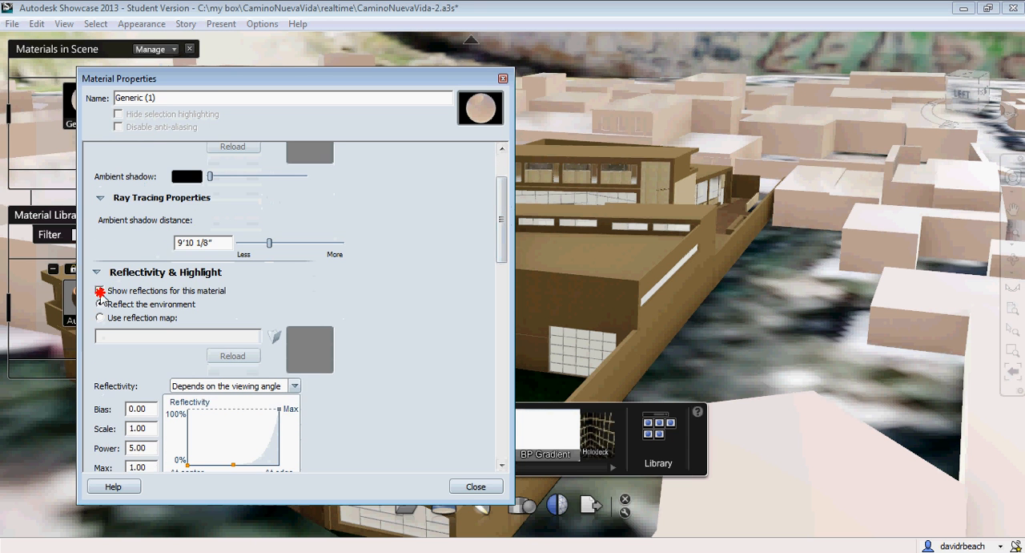
click(100, 291)
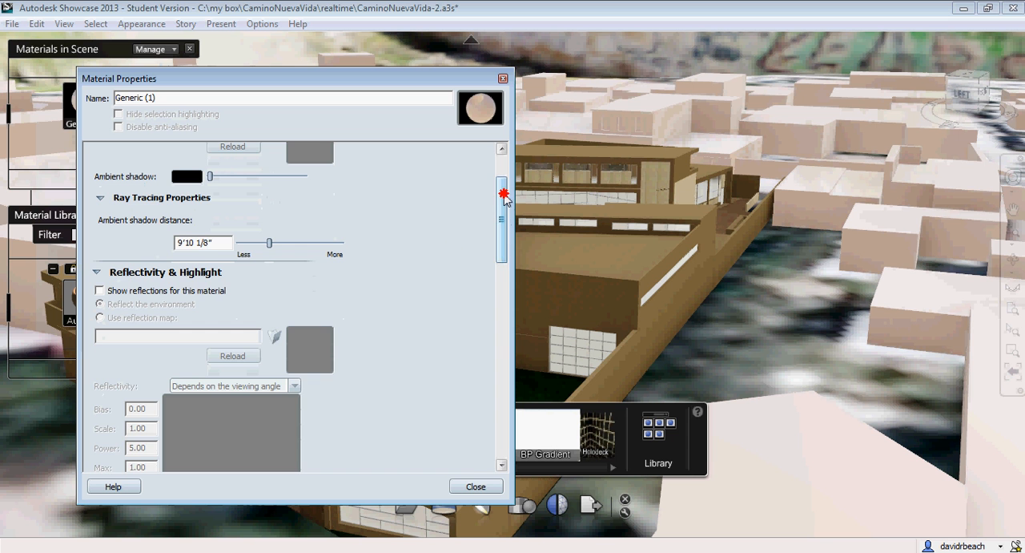
drag(503, 199, 511, 393)
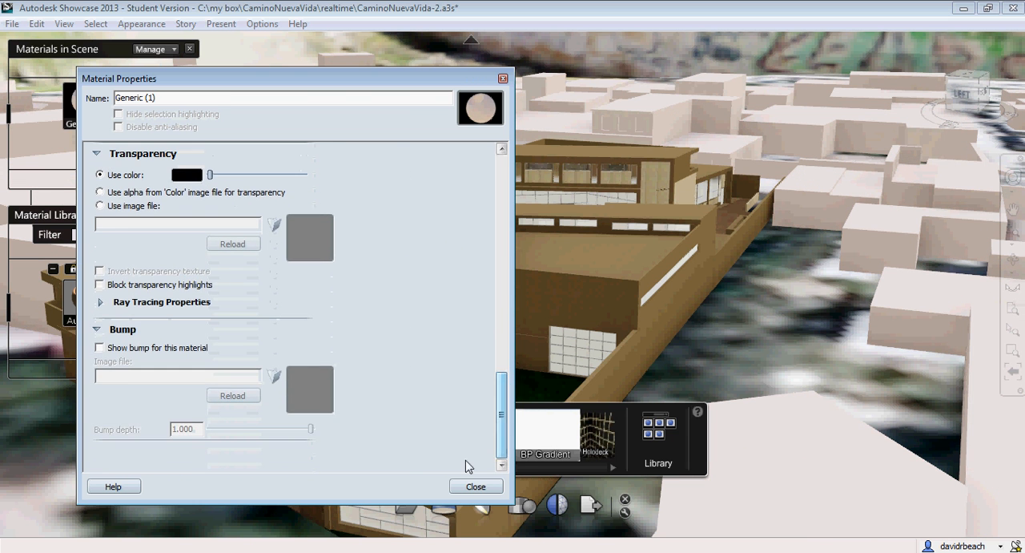
click(474, 485)
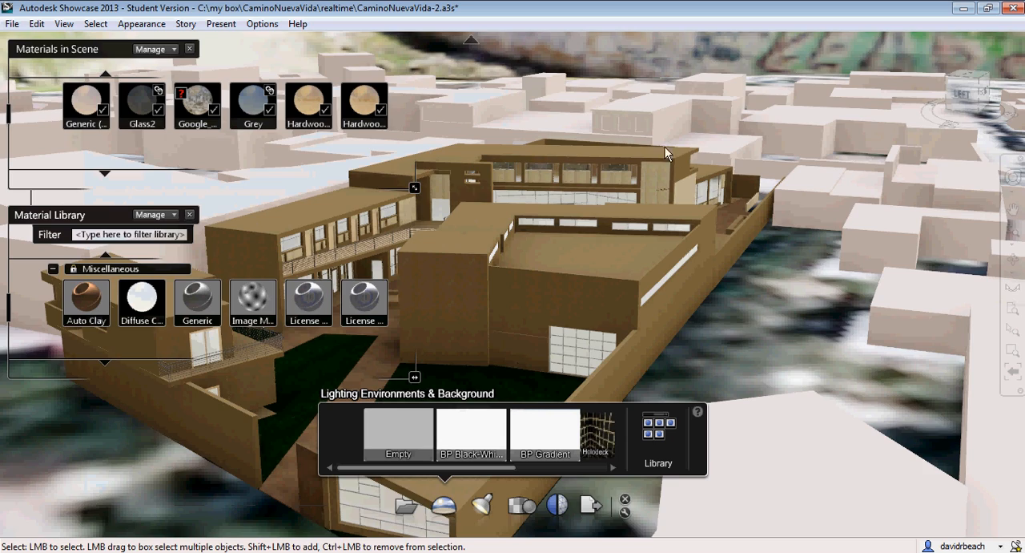
mouse_move(556, 248)
alt+mouse_down()
mouse_move(561, 235)
mouse_move(665, 236)
mouse_move(694, 207)
mouse_move(700, 174)
mouse_move(585, 203)
mouse_move(622, 302)
mouse_move(356, 275)
mouse_move(510, 220)
mouse_move(517, 178)
mouse_move(621, 227)
alt+mouse_up()
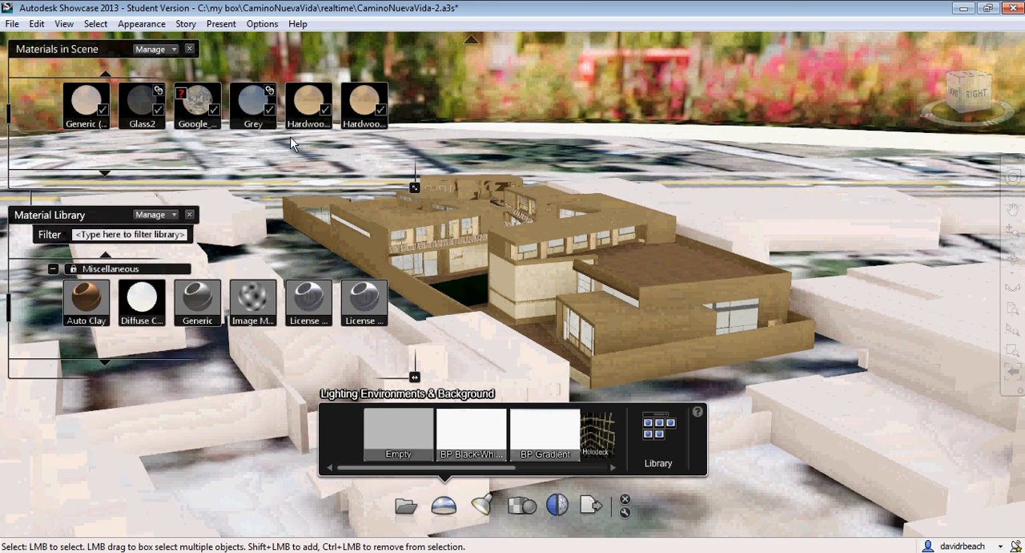
click(190, 50)
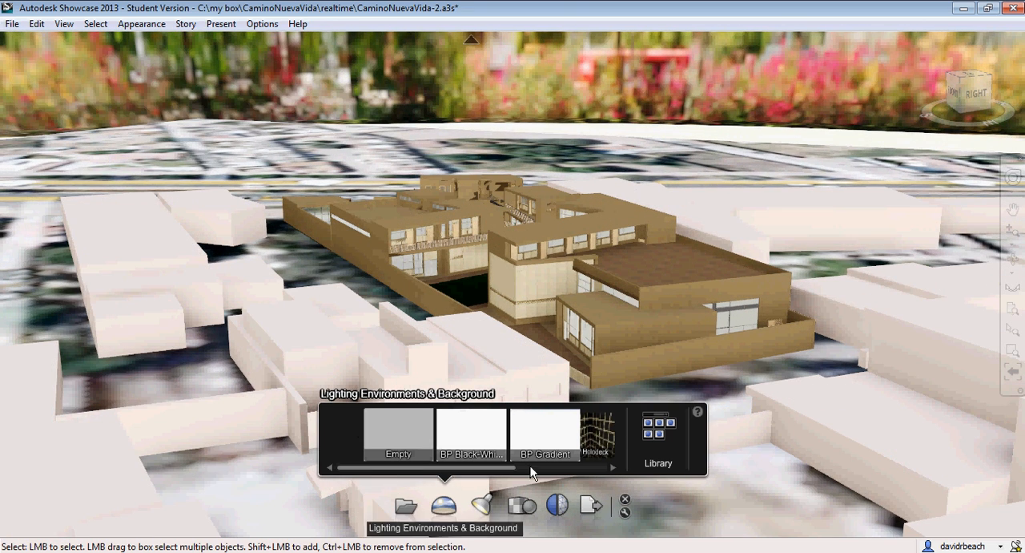
Review the Las Pintitas environment's lighting and background properties, then close them and the environment libraries
click(659, 433)
right_click(187, 102)
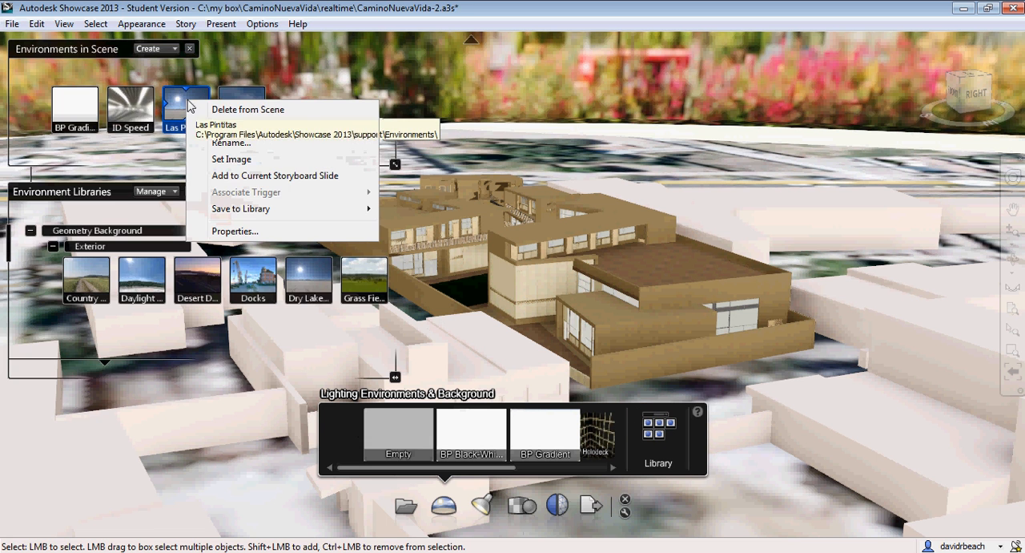
click(228, 237)
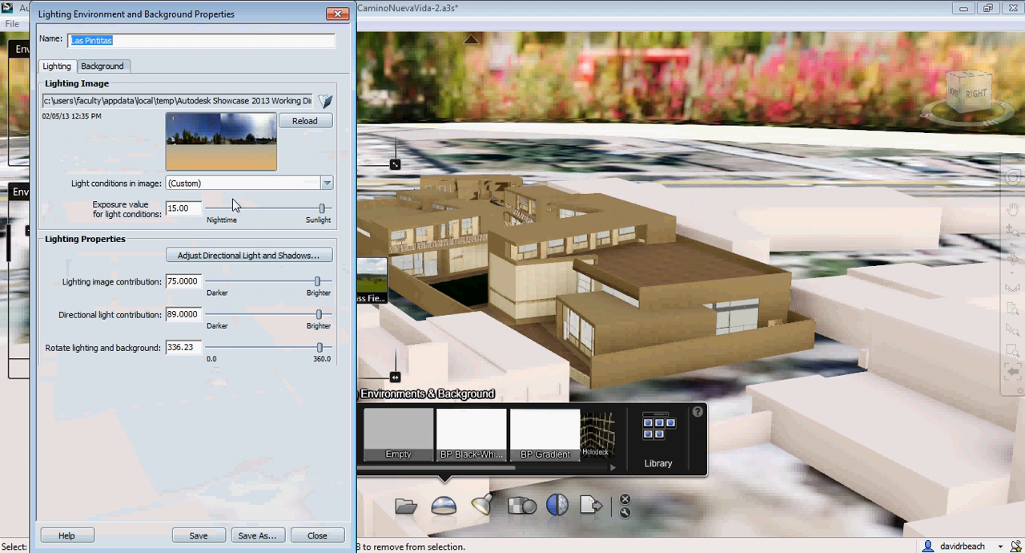
click(124, 68)
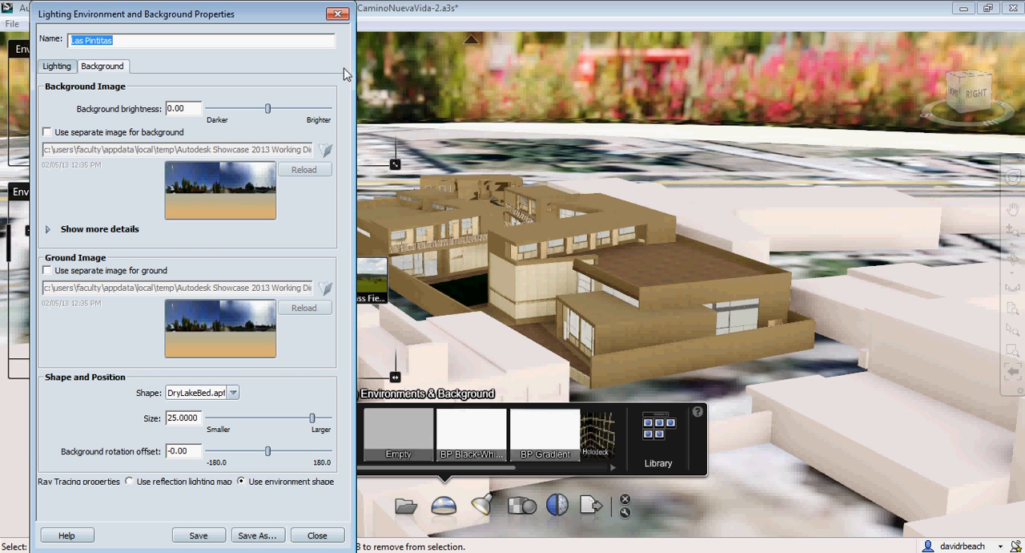
click(340, 15)
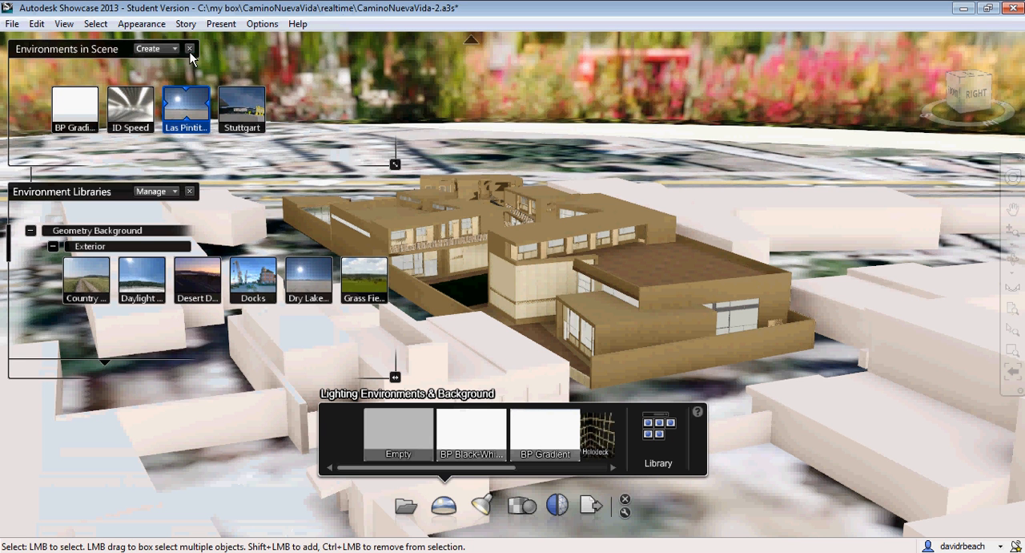
click(190, 50)
Examine the building in its beige context from above and bring the view down close to its outer wall and courtyard
drag(611, 339, 804, 371)
scroll(789, 365, down, 3)
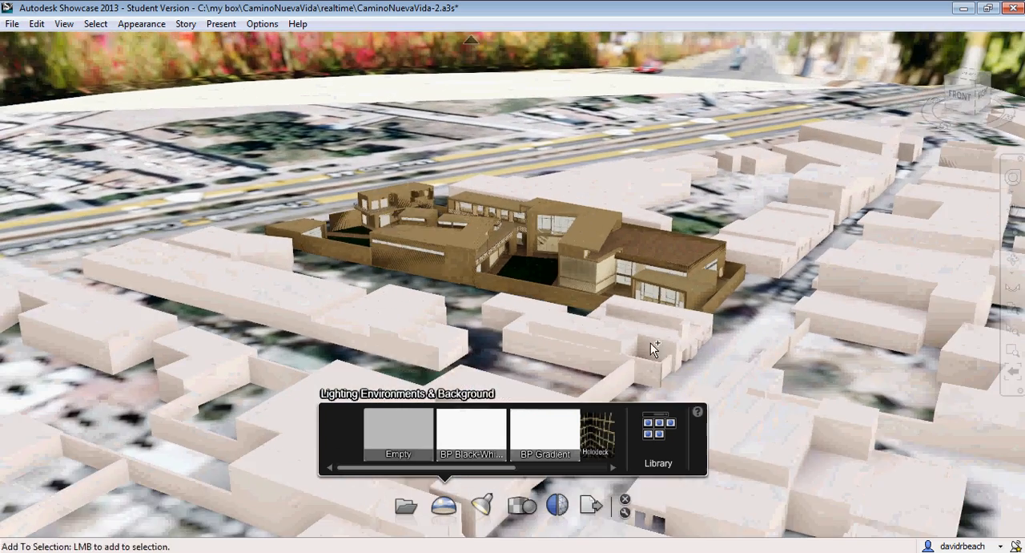
alt+drag(650, 343, 693, 305)
alt+drag(519, 289, 471, 221)
scroll(551, 352, up, 8)
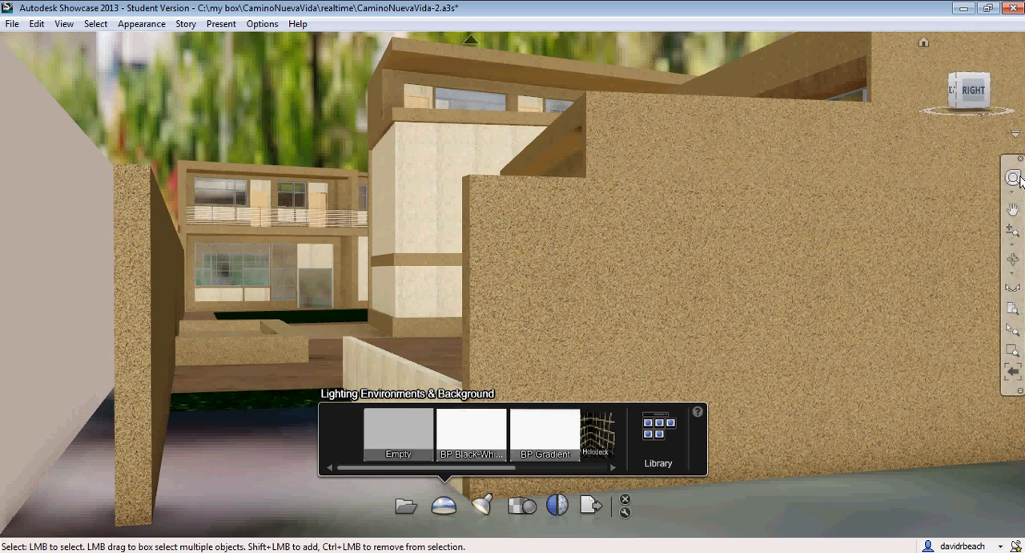
Close the lighting environments display, walk through the entrance passage into the lawn courtyard, and look around at the surrounding facades
click(625, 497)
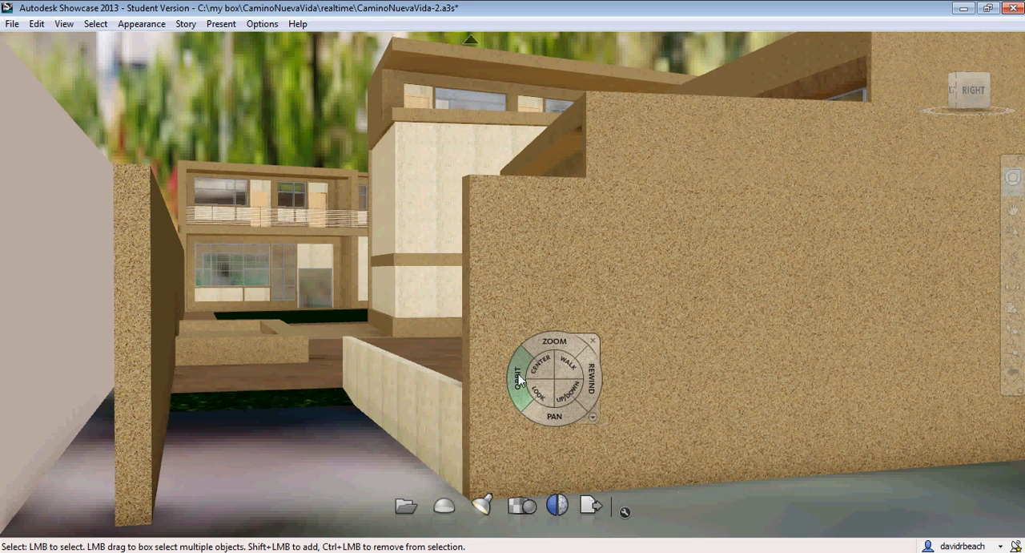
drag(511, 437, 543, 447)
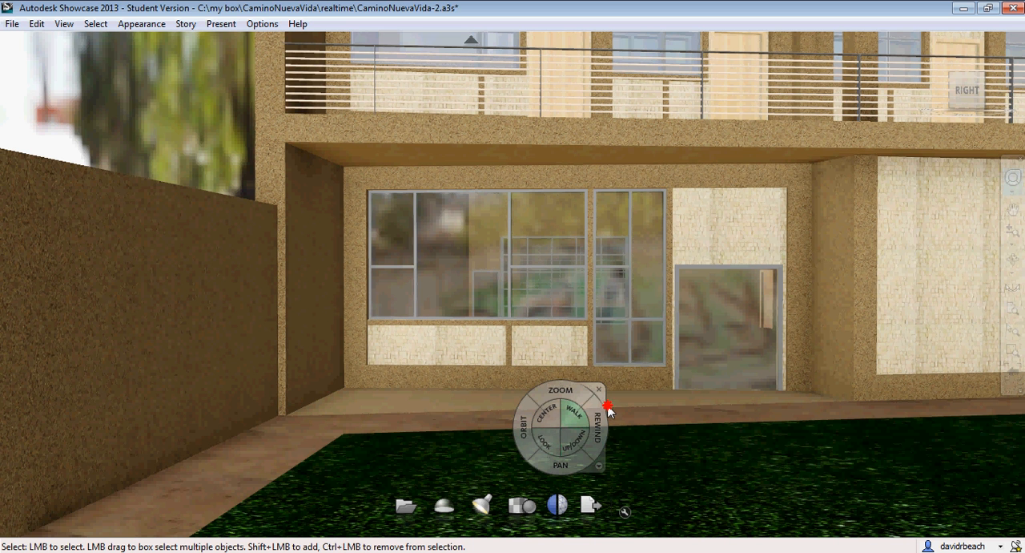
drag(549, 439, 537, 426)
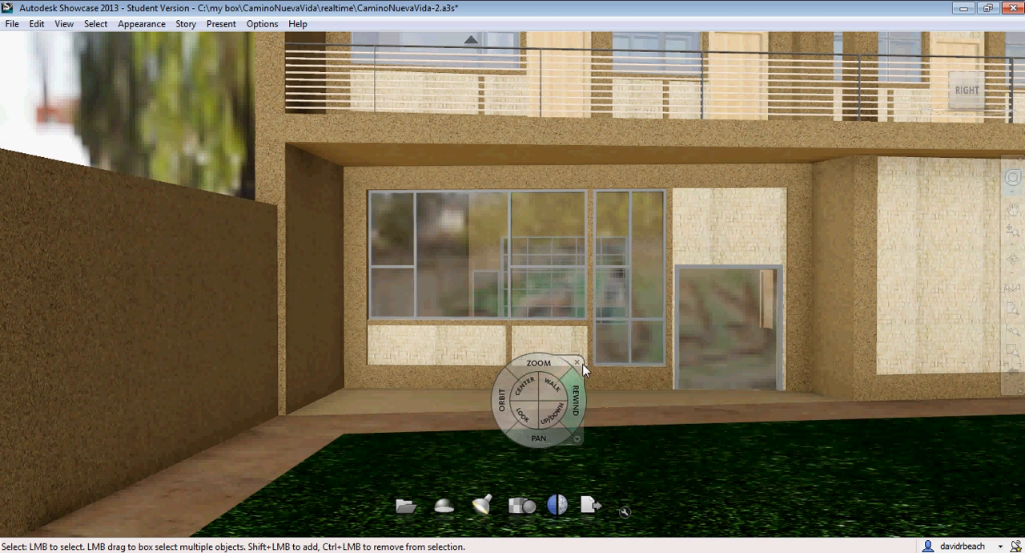
click(580, 364)
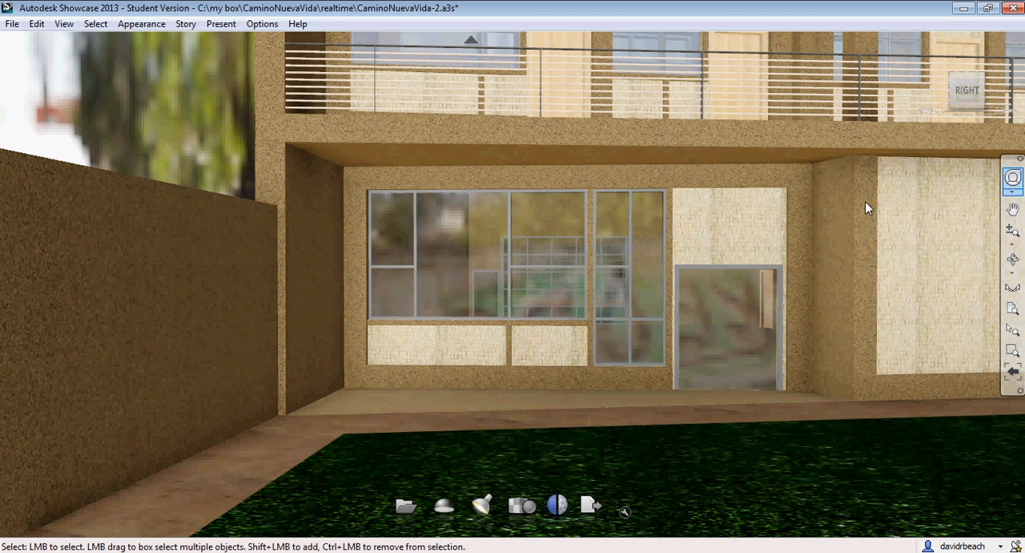
key(shift+w)
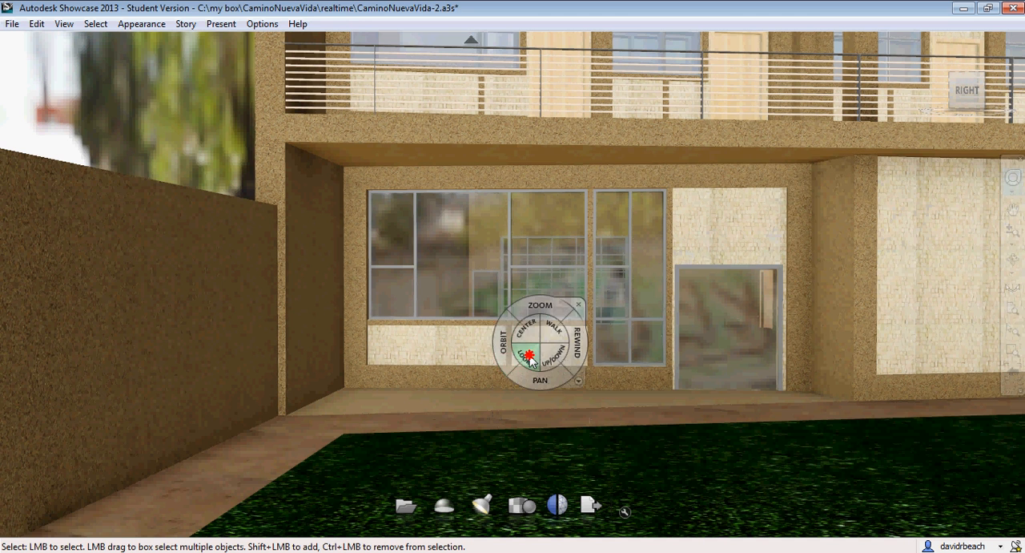
drag(530, 360, 961, 321)
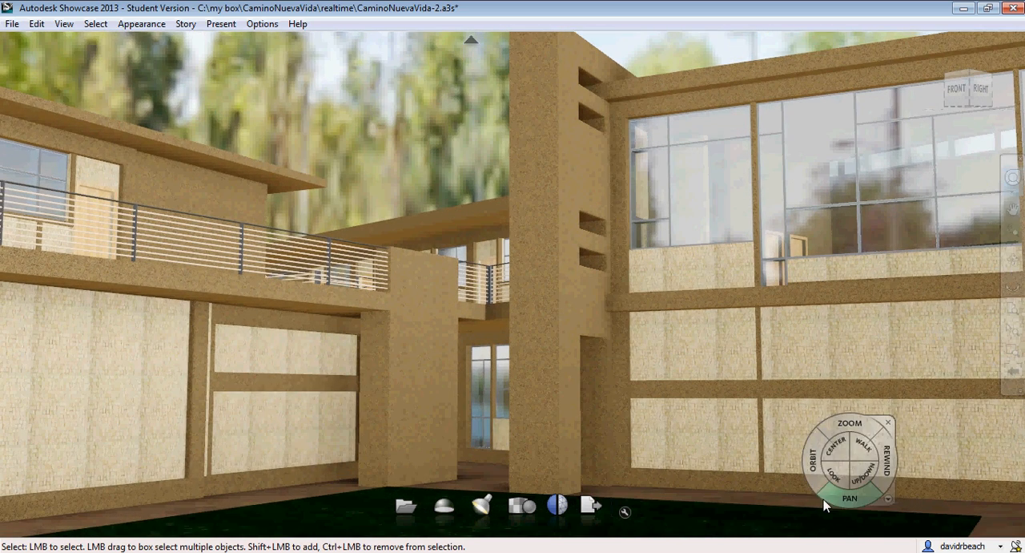